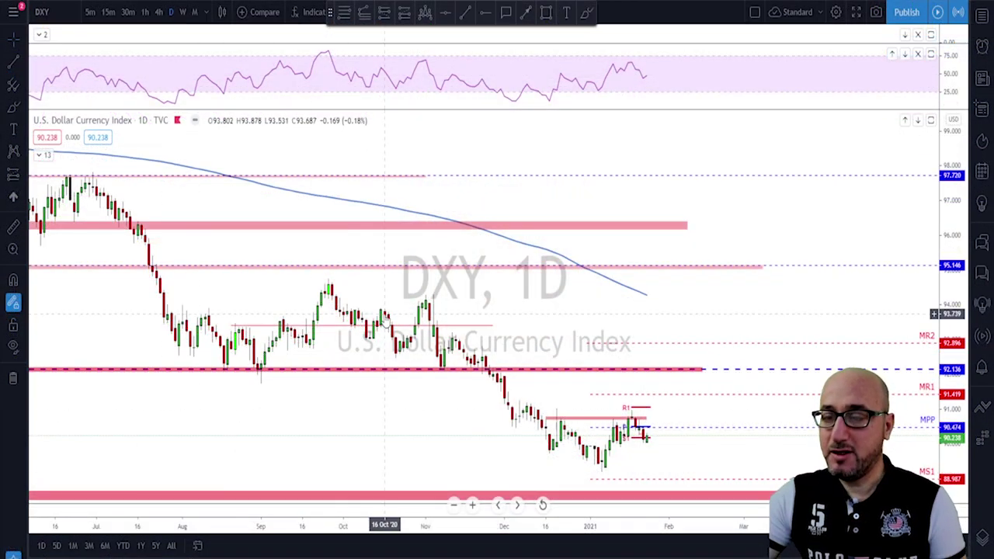
Step: Switch the DXY chart to the weekly timeframe and examine recent price action against the marked support and resistance zones
{"action": "left_click", "coordinate": [184, 13]}
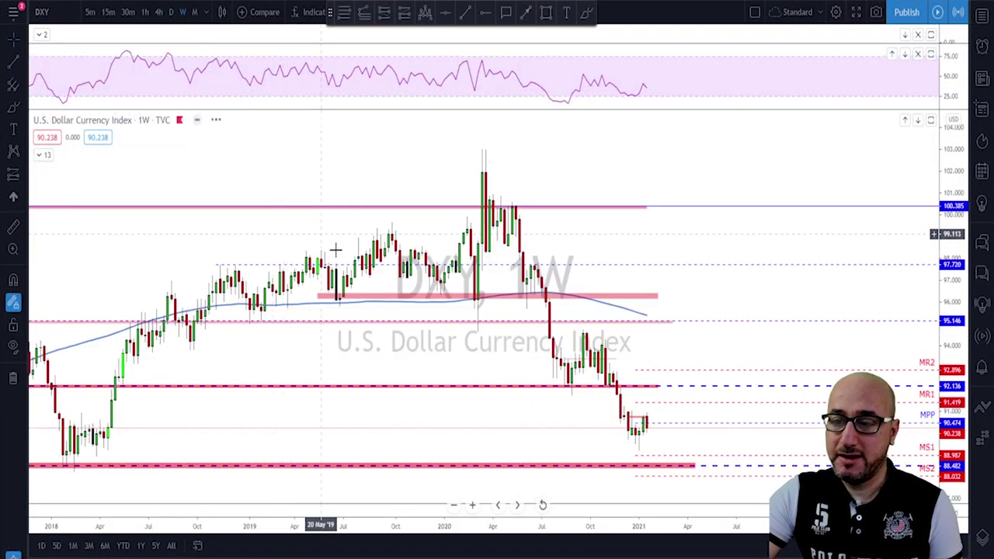
{"action": "left_click", "coordinate": [373, 296]}
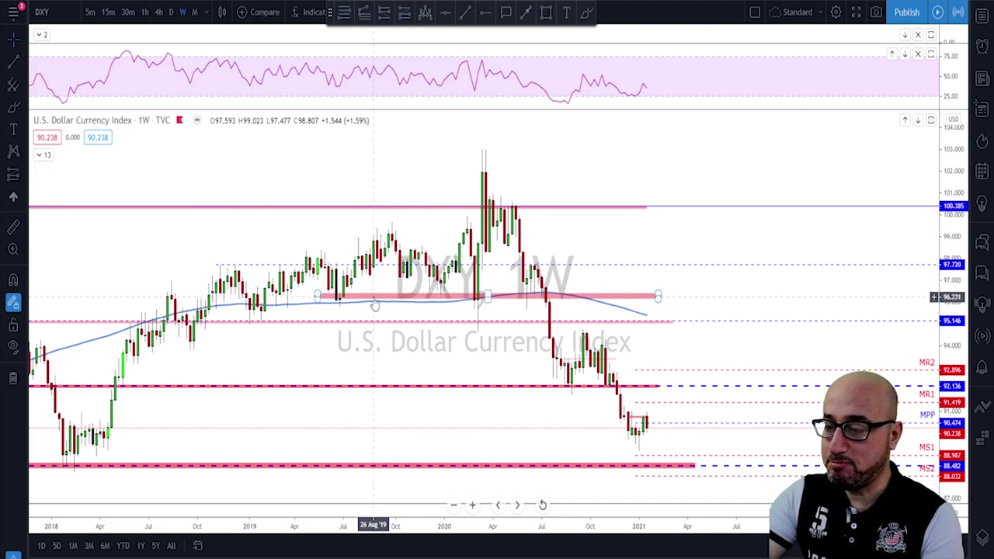
{"action": "scroll", "coordinate": [656, 366], "scroll_direction": "down", "scroll_amount": 1}
{"action": "scroll", "coordinate": [630, 424], "scroll_direction": "up", "scroll_amount": 2}
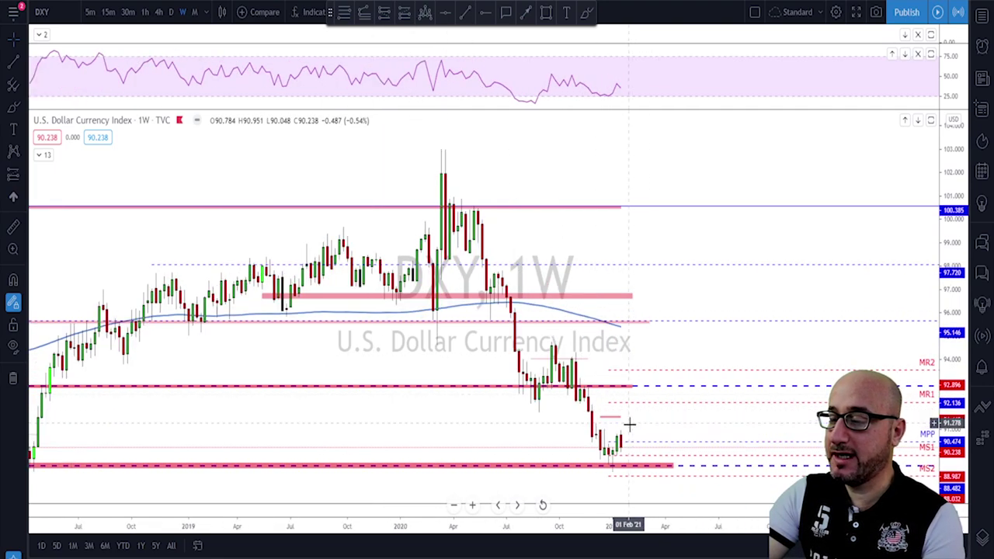
{"action": "scroll", "coordinate": [626, 428], "scroll_direction": "down", "scroll_amount": 2}
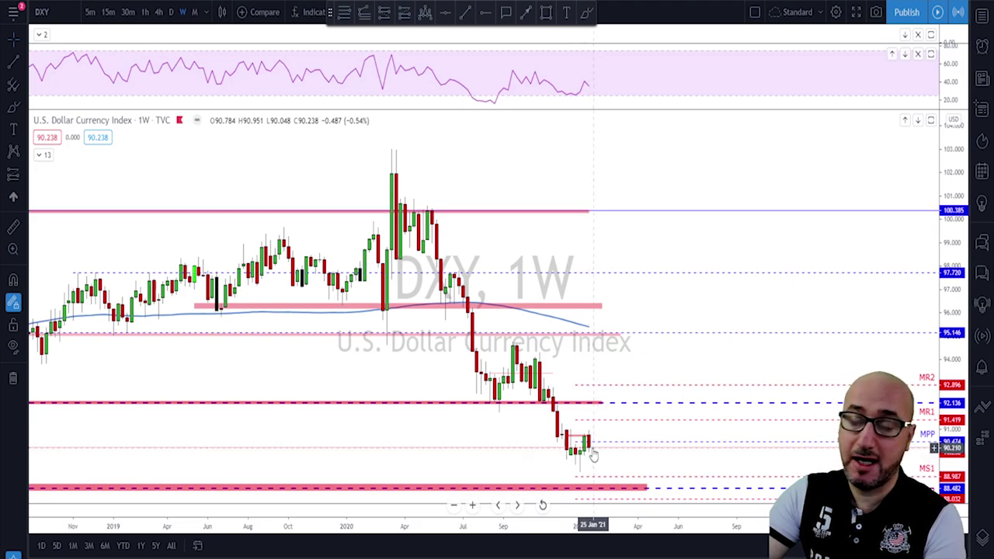
{"action": "scroll", "coordinate": [592, 455], "scroll_direction": "down", "scroll_amount": 3}
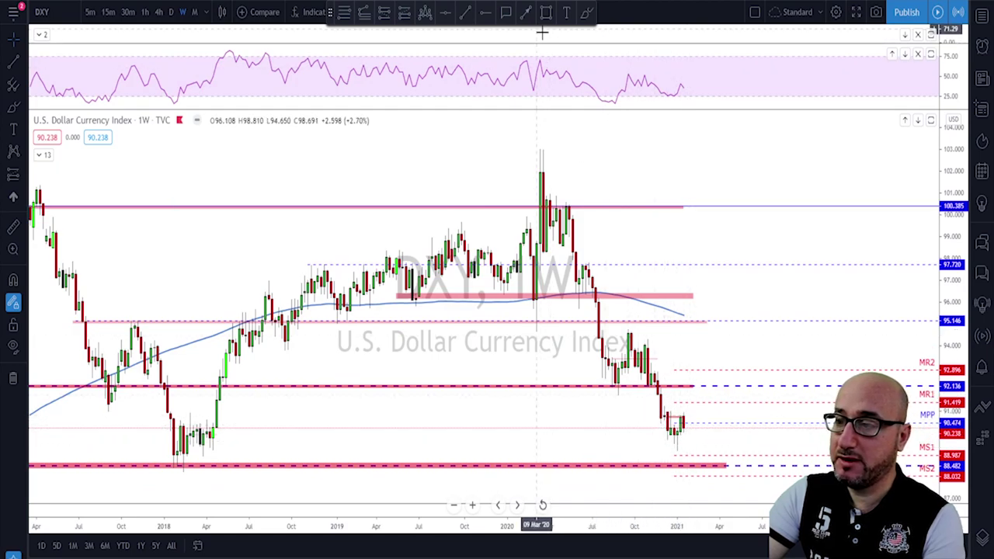
Step: Circle the early-2018 low at the 88.482 support with the Brush, and delete the circle
{"action": "left_click", "coordinate": [588, 13]}
{"action": "scroll", "coordinate": [403, 399], "scroll_direction": "down", "scroll_amount": 1}
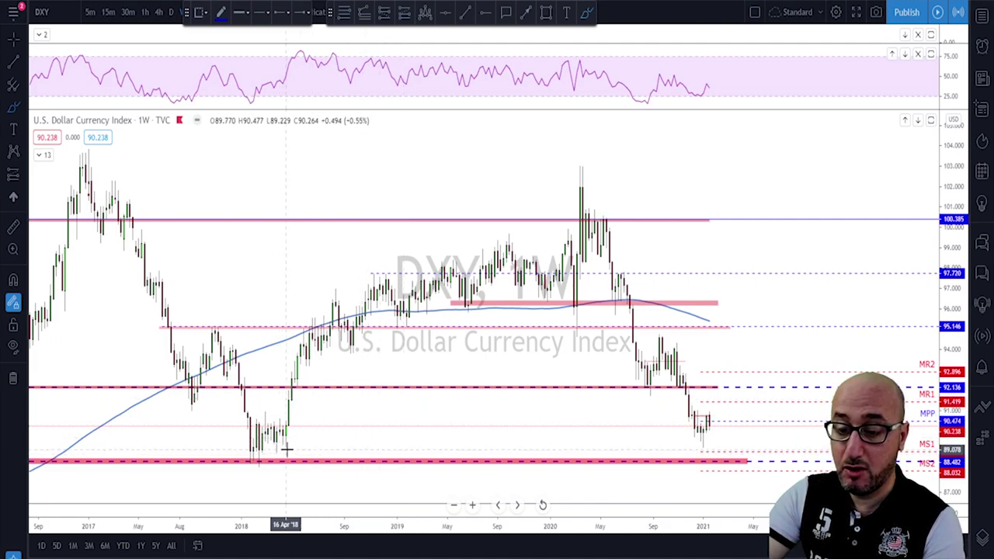
{"action": "mouse_move", "coordinate": [286, 449]}
{"action": "left_mouse_down"}
{"action": "mouse_move", "coordinate": [247, 456]}
{"action": "mouse_move", "coordinate": [262, 470]}
{"action": "mouse_move", "coordinate": [282, 449]}
{"action": "left_mouse_up"}
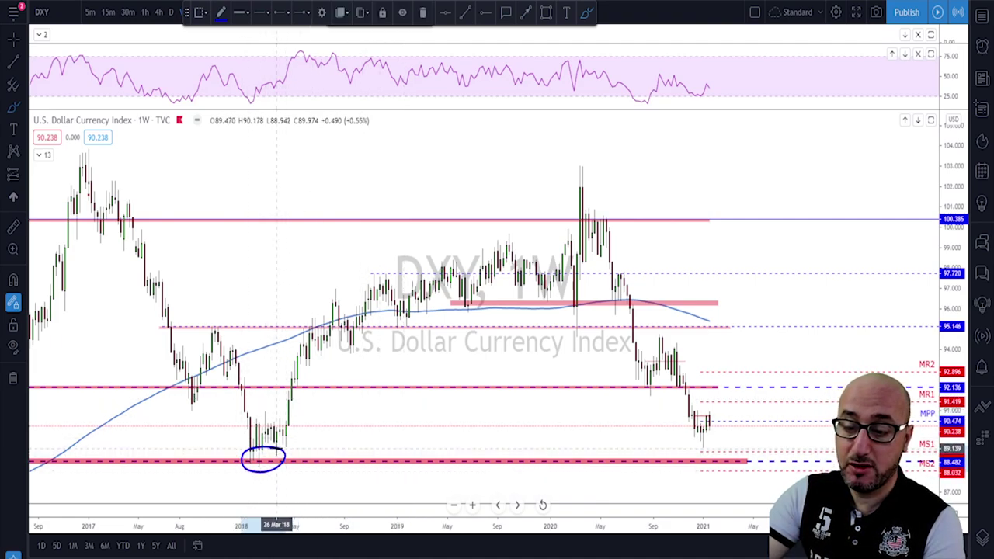
{"action": "key", "text": "Delete"}
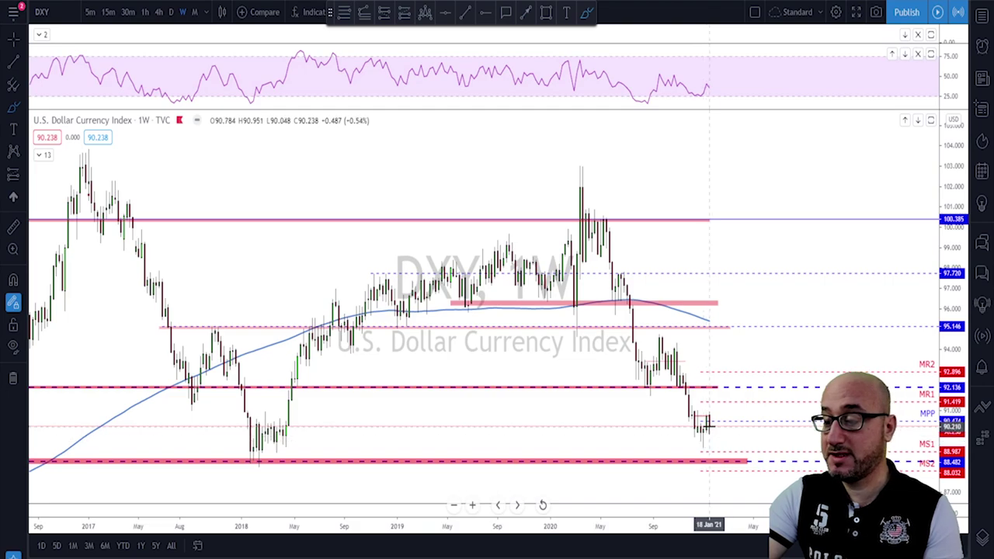
Step: Switch to the daily timeframe and brush over the resistance near 90.7, marking its December touch and a projected rise to 92.136
{"action": "left_click", "coordinate": [171, 12]}
{"action": "scroll", "coordinate": [554, 322], "scroll_direction": "up", "scroll_amount": 4}
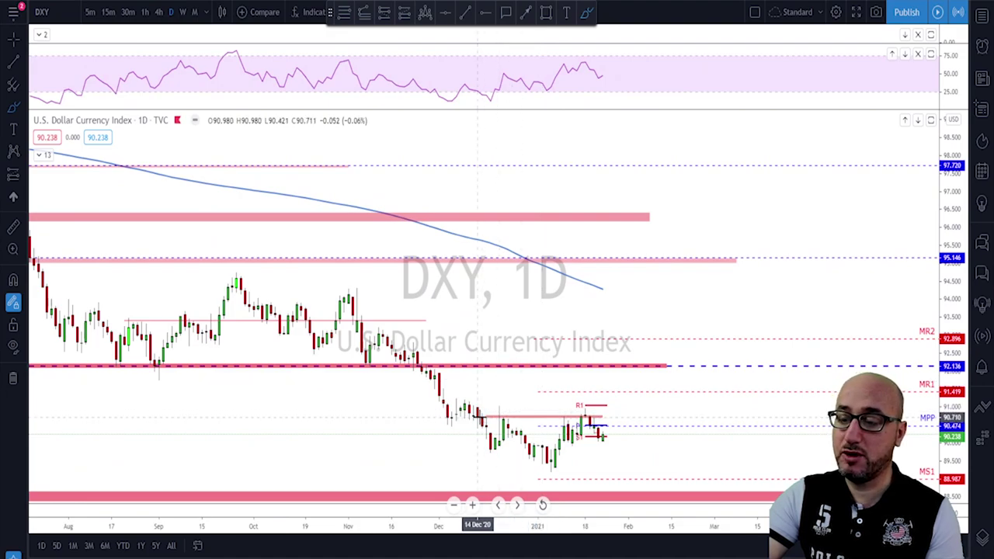
{"action": "left_click", "coordinate": [479, 417]}
{"action": "left_click", "coordinate": [598, 417]}
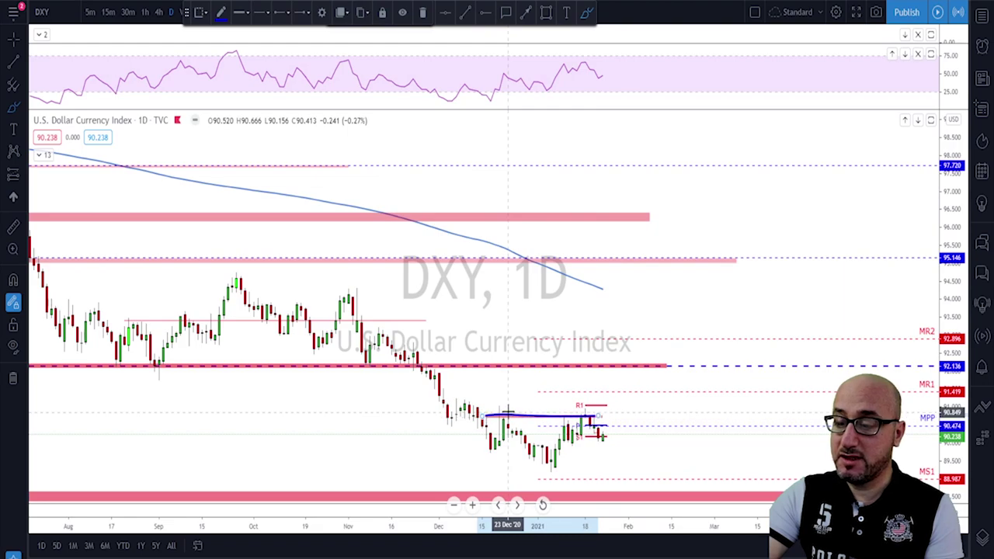
{"action": "mouse_move", "coordinate": [504, 412]}
{"action": "left_mouse_down"}
{"action": "mouse_move", "coordinate": [493, 415]}
{"action": "mouse_move", "coordinate": [511, 418]}
{"action": "mouse_move", "coordinate": [502, 411]}
{"action": "left_mouse_up"}
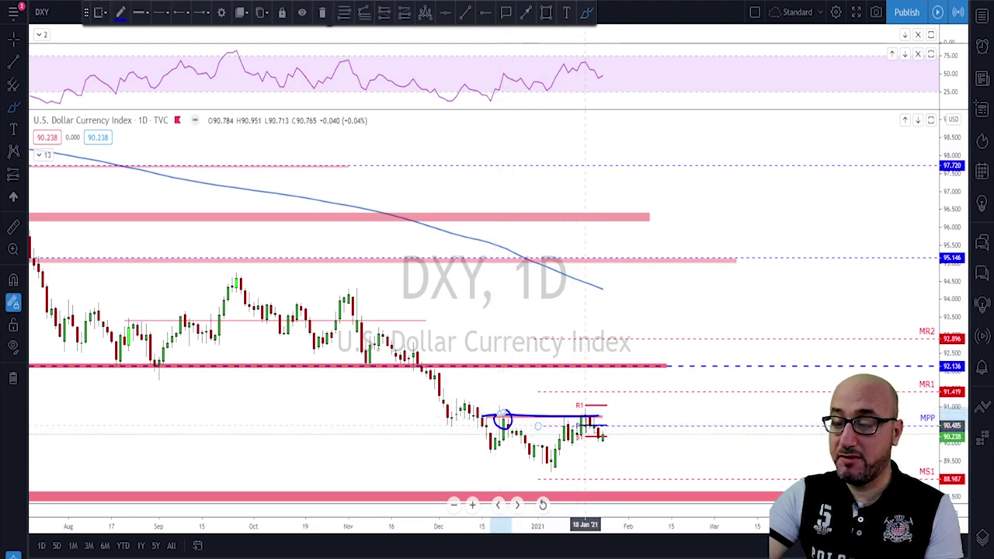
{"action": "left_click_drag", "start_coordinate": [587, 422], "coordinate": [599, 365]}
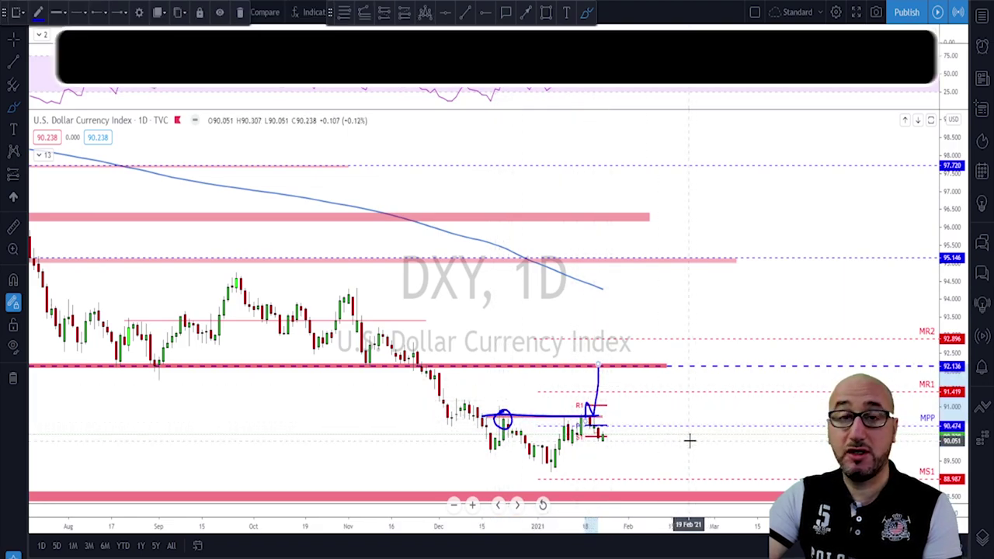
Step: Undo the three brush annotations on the daily DXY chart
{"action": "key", "text": "ctrl+z"}
{"action": "key", "text": "ctrl+z"}
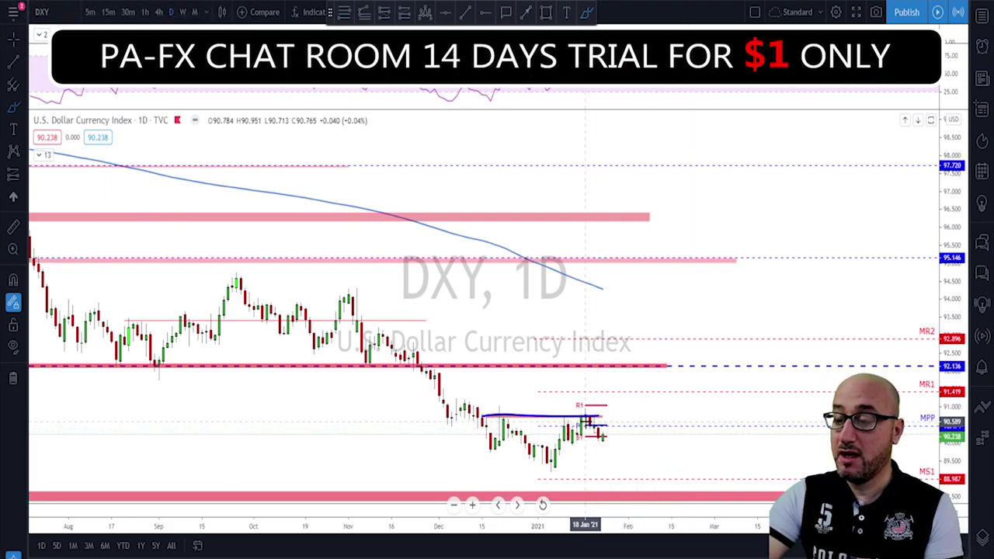
{"action": "key", "text": "ctrl+z"}
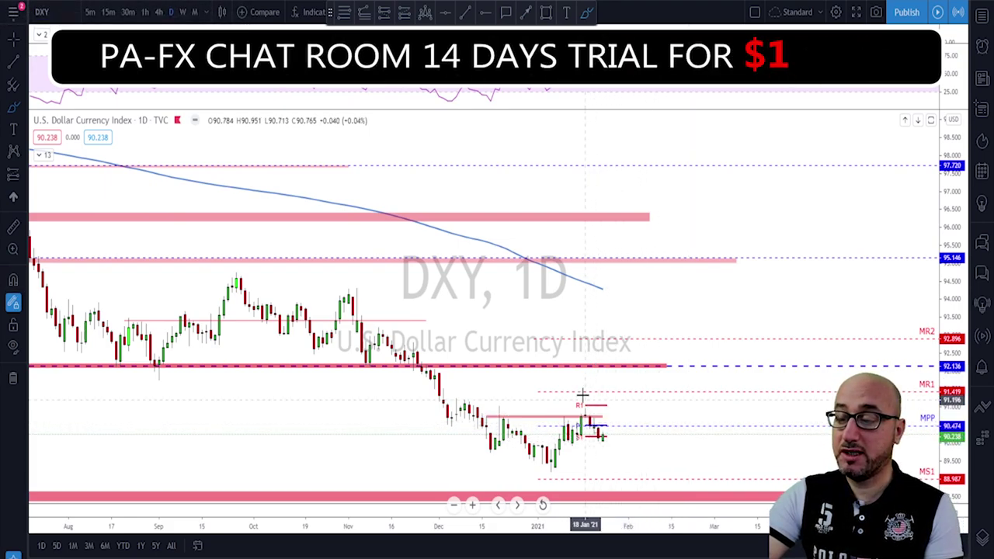
Step: Switch DXY to the 4-hour timeframe and brush a projected bounce from the 90.0 support zone to about 91.0, undoing the strokes
{"action": "left_click", "coordinate": [159, 11]}
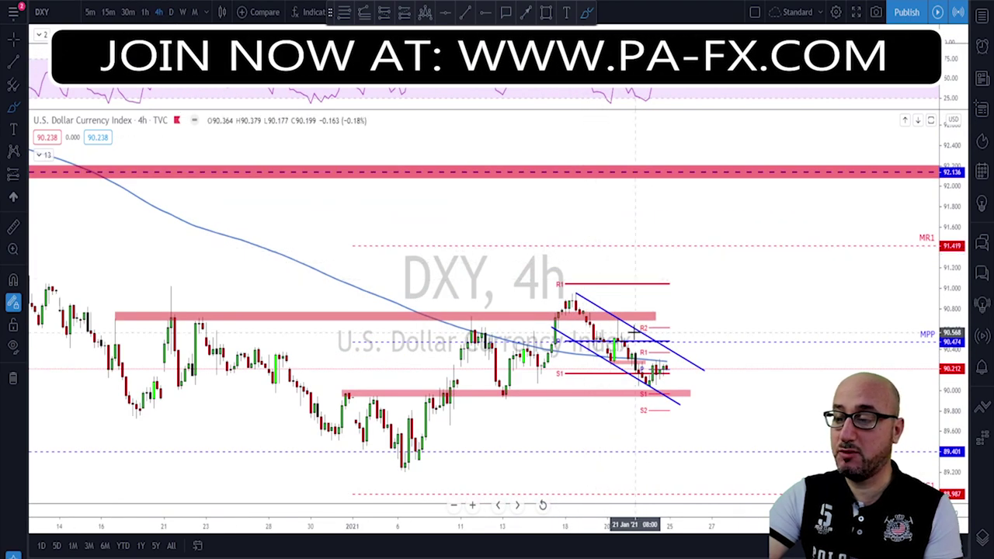
{"action": "scroll", "coordinate": [435, 401], "scroll_direction": "up", "scroll_amount": 1}
{"action": "left_click_drag", "start_coordinate": [286, 383], "coordinate": [358, 385]}
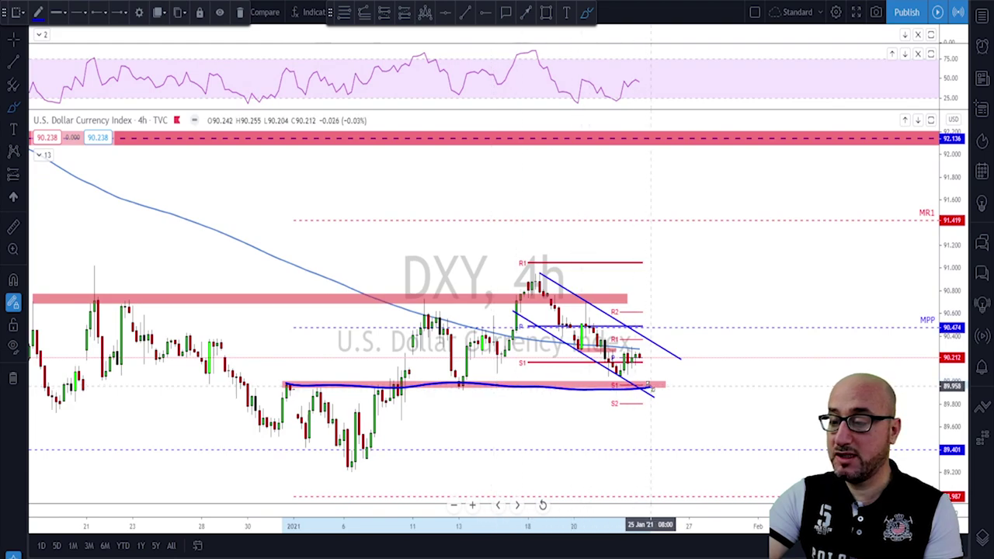
{"action": "mouse_move", "coordinate": [623, 370]}
{"action": "left_mouse_down"}
{"action": "mouse_move", "coordinate": [655, 362]}
{"action": "mouse_move", "coordinate": [662, 385]}
{"action": "left_mouse_up"}
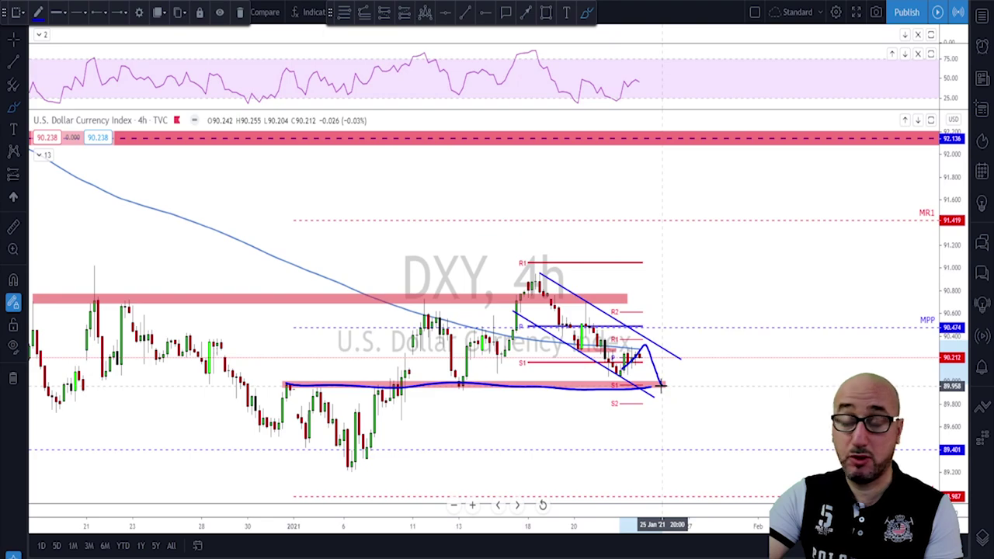
{"action": "left_click_drag", "start_coordinate": [661, 385], "coordinate": [696, 268]}
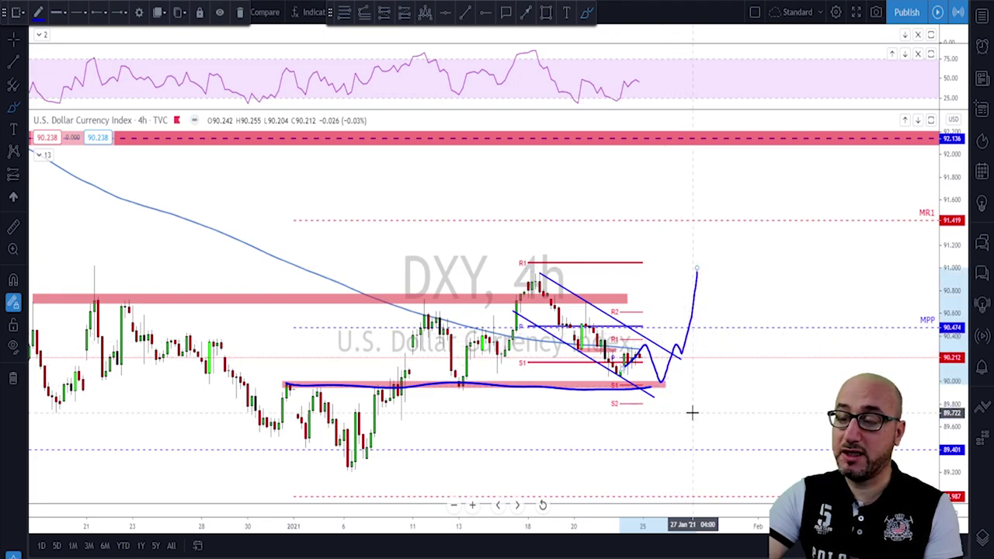
{"action": "key", "text": "ctrl+z"}
{"action": "key", "text": "ctrl+z"}
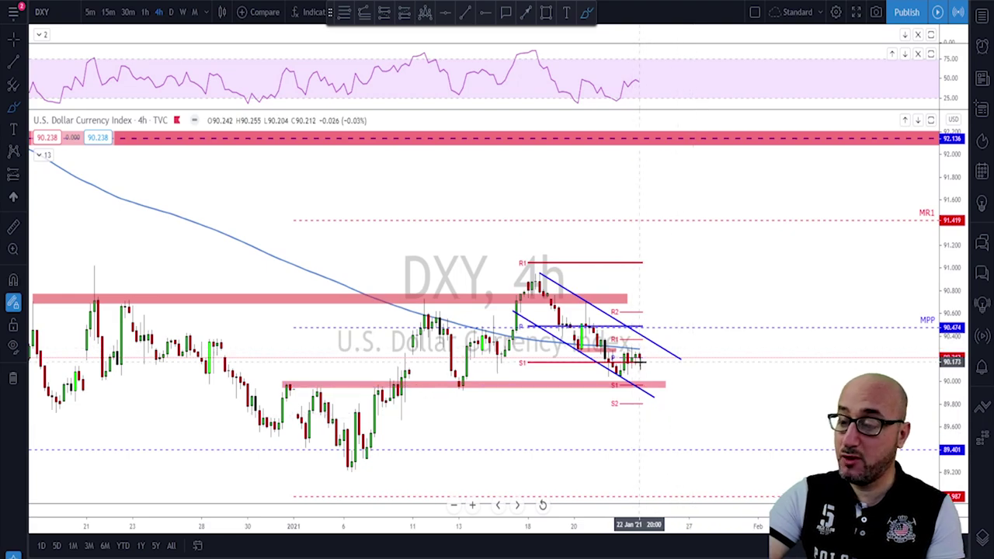
Step: Brush projected drops below the 90.0 support zone and circle the early-January low near 89.2, removing every stroke again
{"action": "left_click_drag", "start_coordinate": [641, 355], "coordinate": [687, 462]}
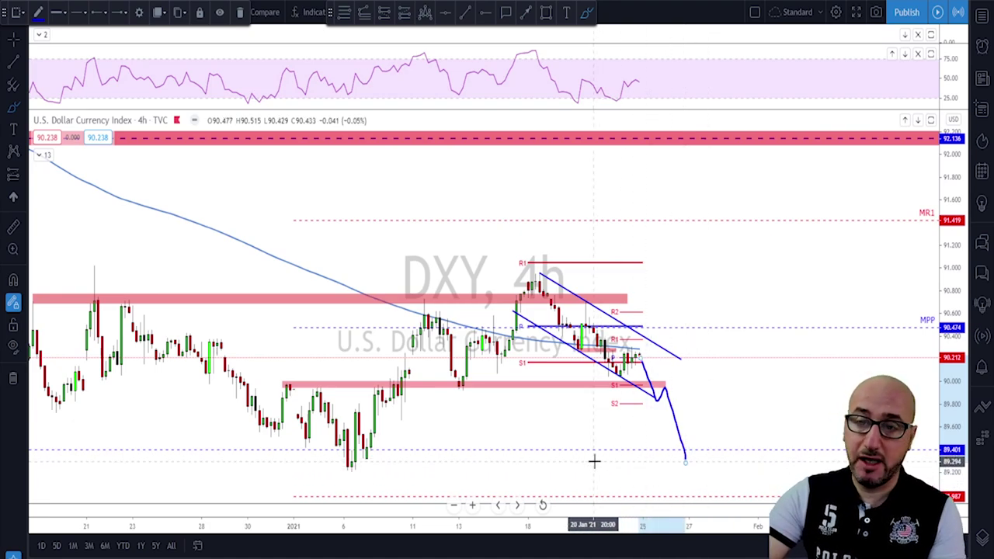
{"action": "key", "text": "Delete"}
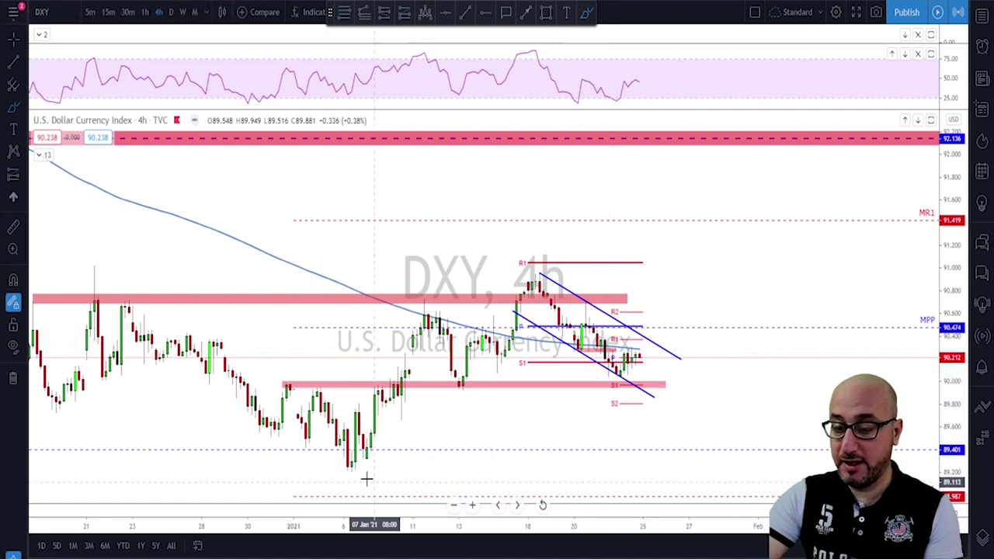
{"action": "left_click_drag", "start_coordinate": [351, 465], "coordinate": [359, 459]}
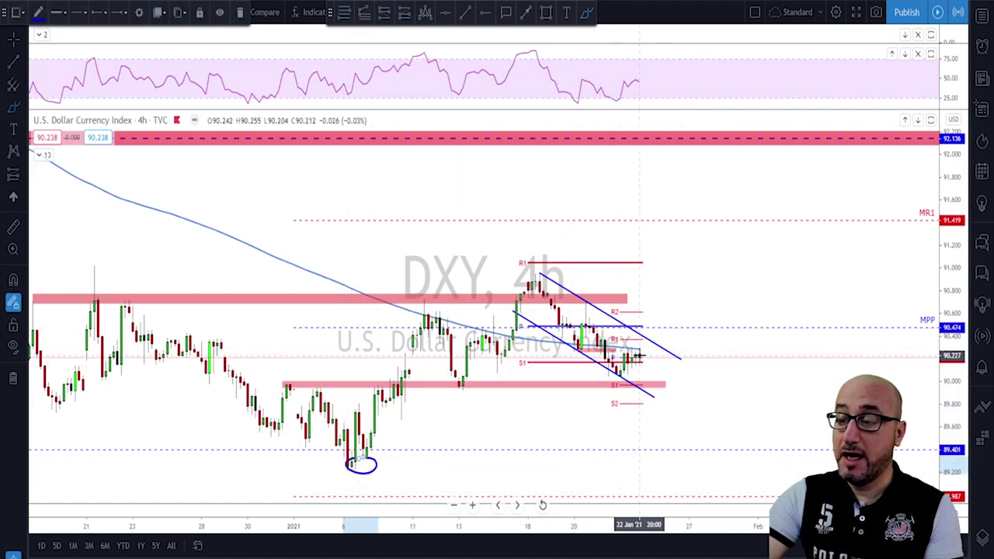
{"action": "left_click_drag", "start_coordinate": [638, 356], "coordinate": [685, 430]}
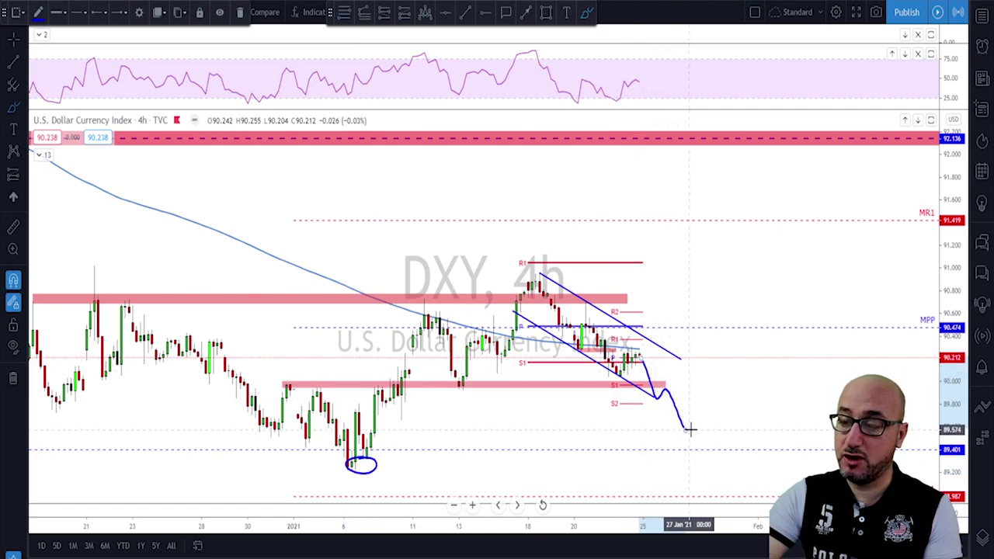
{"action": "key", "text": "ctrl+z"}
{"action": "key", "text": "ctrl+z"}
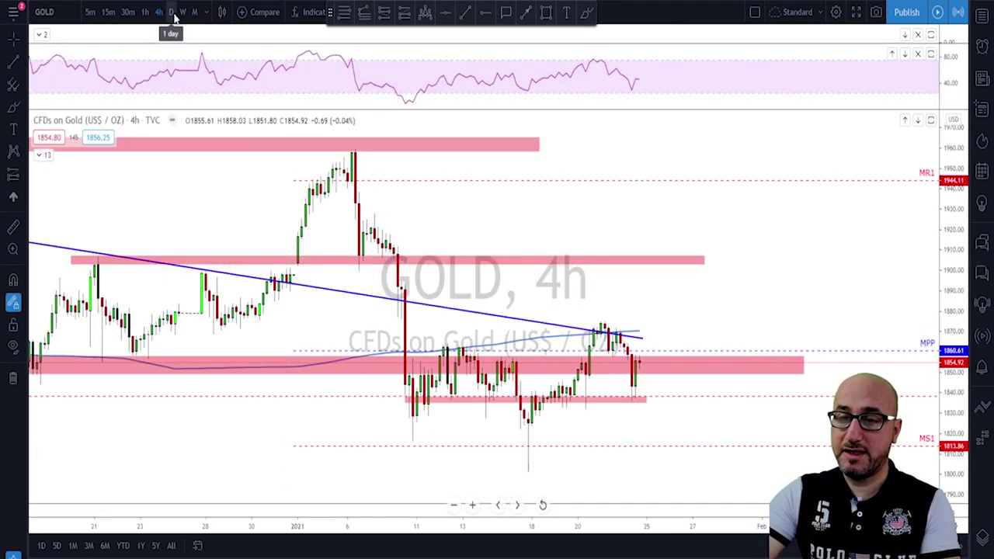
Step: Switch the gold chart to the daily timeframe and circle January's price action by the channel's upper trendline, deleting the marks again
{"action": "left_click", "coordinate": [173, 13]}
{"action": "scroll", "coordinate": [580, 391], "scroll_direction": "up", "scroll_amount": 2}
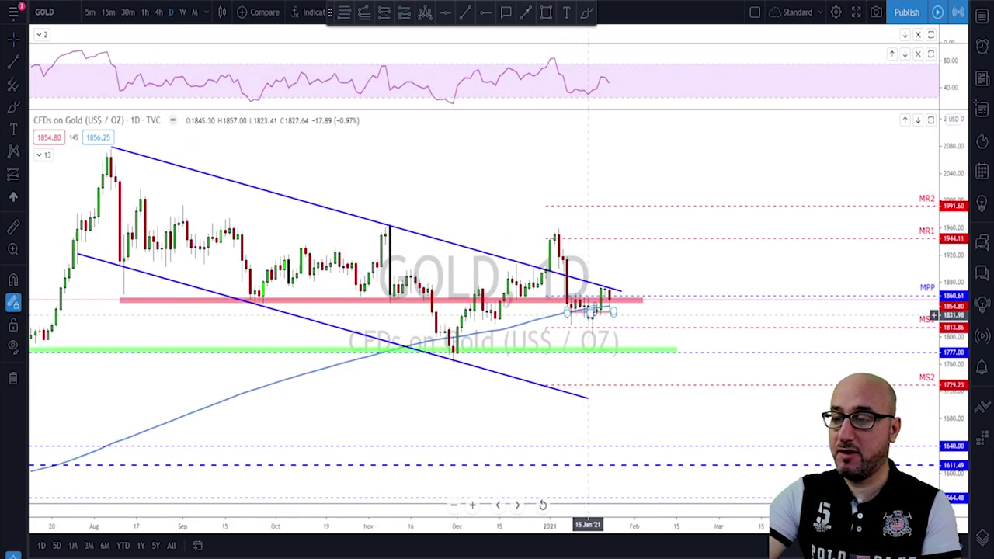
{"action": "left_click", "coordinate": [604, 283]}
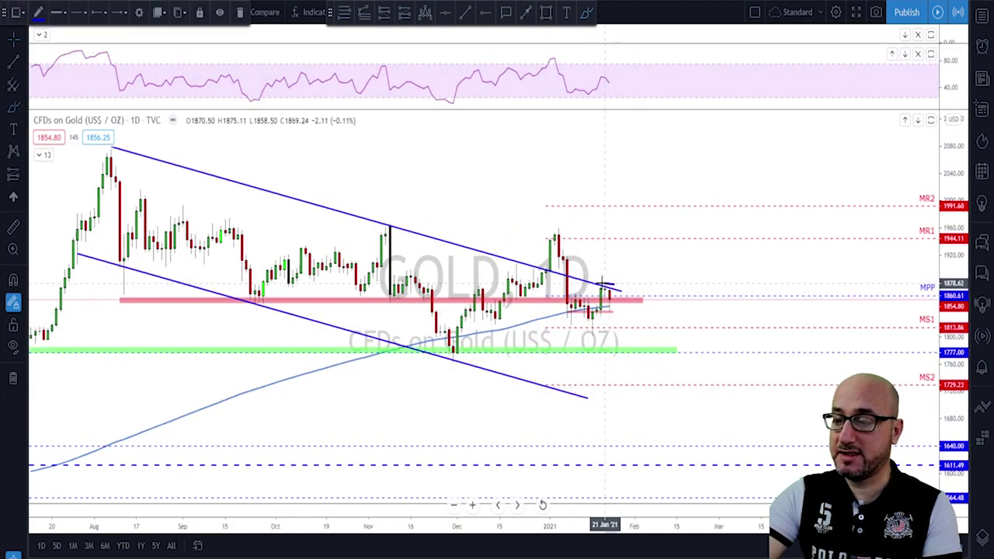
{"action": "mouse_move", "coordinate": [603, 282]}
{"action": "left_mouse_down"}
{"action": "mouse_move", "coordinate": [579, 292]}
{"action": "mouse_move", "coordinate": [618, 307]}
{"action": "mouse_move", "coordinate": [614, 287]}
{"action": "left_mouse_up"}
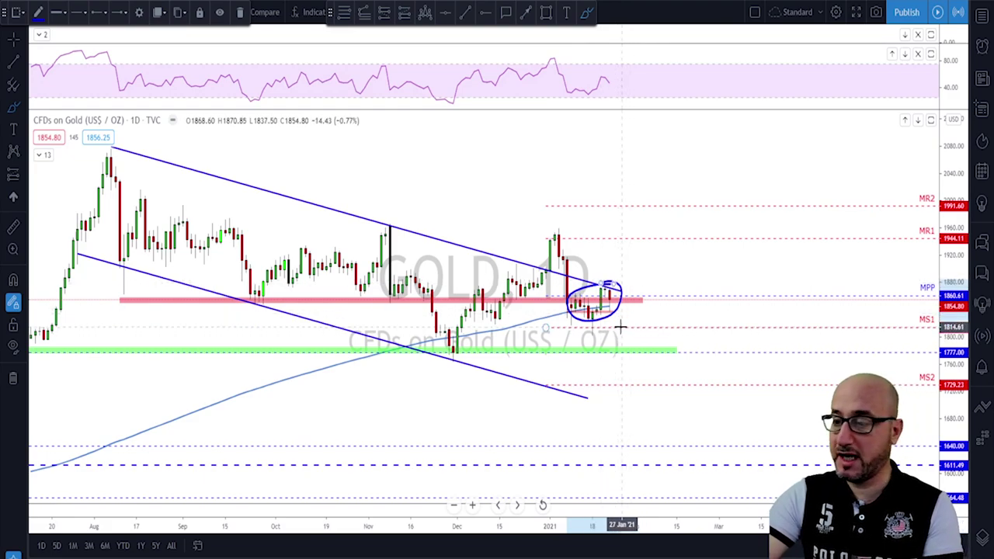
{"action": "scroll", "coordinate": [611, 344], "scroll_direction": "up", "scroll_amount": 1}
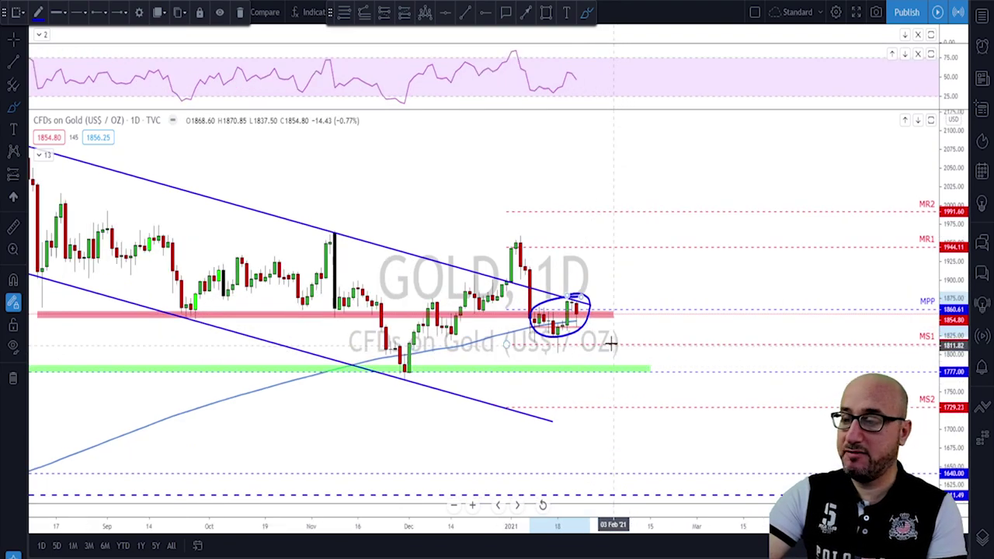
{"action": "scroll", "coordinate": [601, 341], "scroll_direction": "down", "scroll_amount": 1}
{"action": "key", "text": "Delete"}
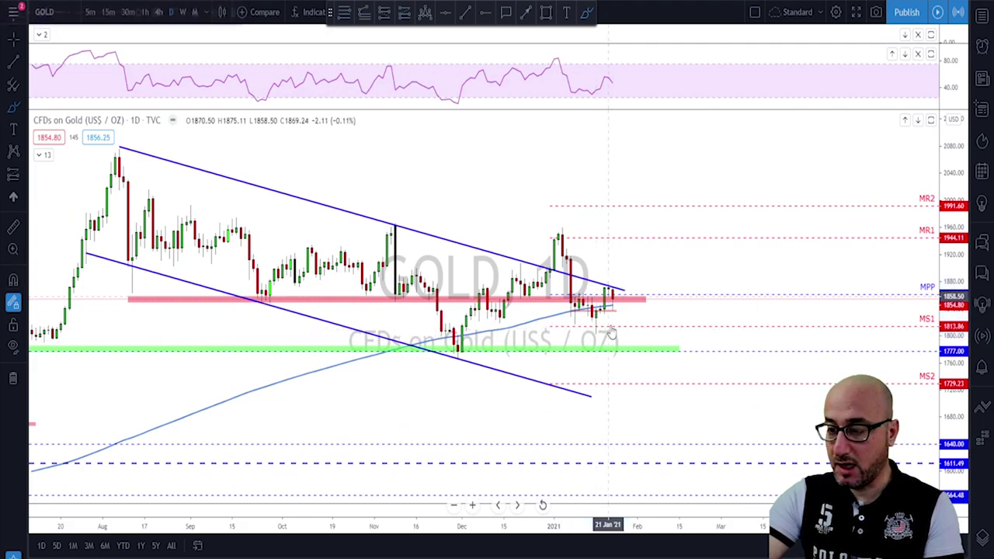
Step: Mark gold's moving-average touches in January 2021, March 2020 and about 1 December 2020 with the Brush, and undo the marks
{"action": "mouse_move", "coordinate": [618, 303]}
{"action": "left_mouse_down"}
{"action": "mouse_move", "coordinate": [569, 310]}
{"action": "mouse_move", "coordinate": [610, 317]}
{"action": "mouse_move", "coordinate": [619, 301]}
{"action": "left_mouse_up"}
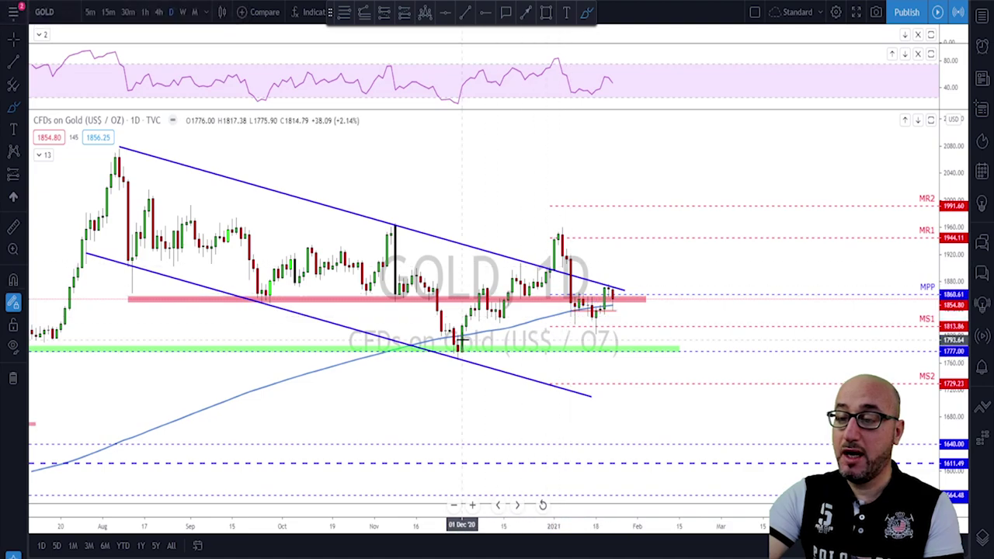
{"action": "scroll", "coordinate": [493, 334], "scroll_direction": "down", "scroll_amount": 3}
{"action": "mouse_move", "coordinate": [138, 441]}
{"action": "left_mouse_down"}
{"action": "mouse_move", "coordinate": [118, 444]}
{"action": "mouse_move", "coordinate": [115, 463]}
{"action": "mouse_move", "coordinate": [137, 440]}
{"action": "left_mouse_up"}
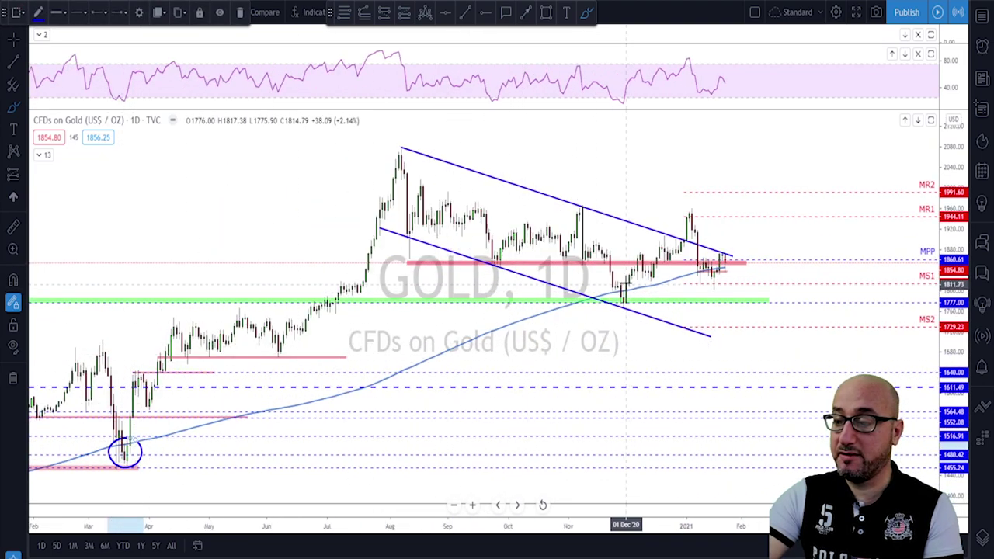
{"action": "left_click_drag", "start_coordinate": [627, 285], "coordinate": [621, 289]}
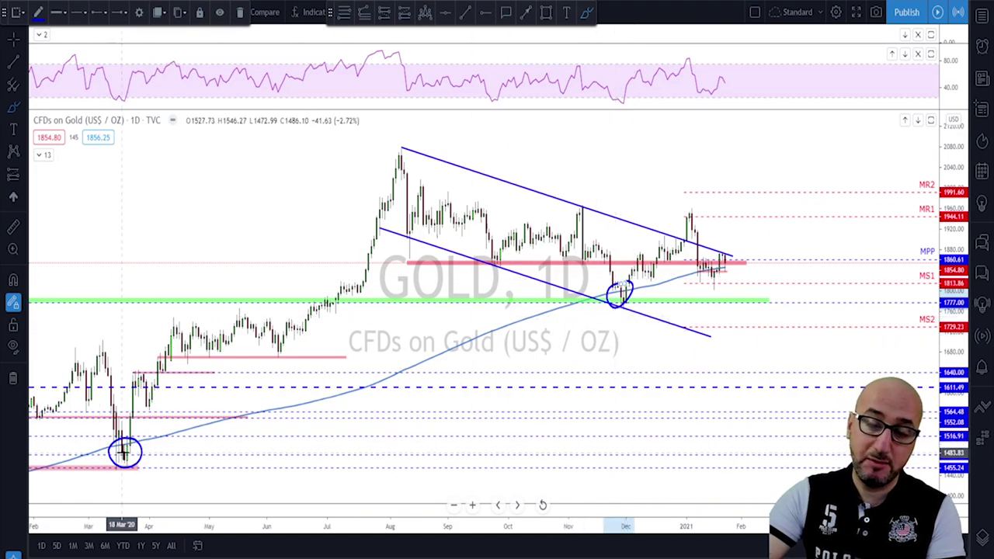
{"action": "key", "text": "ctrl+z"}
{"action": "key", "text": "ctrl+z"}
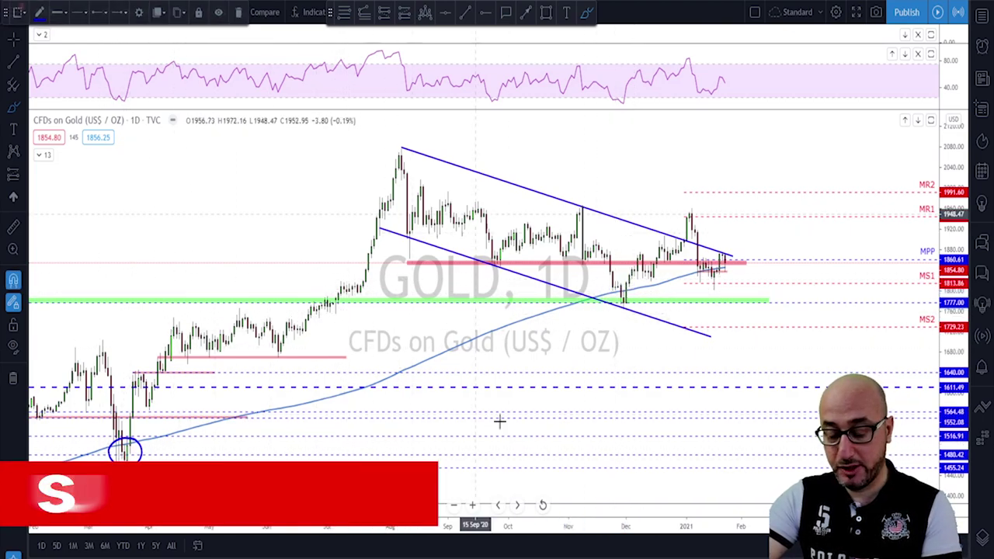
Step: Brush a projected rise on the daily gold chart from the latest candle through the upper trendline to about 1930
{"action": "scroll", "coordinate": [692, 321], "scroll_direction": "up", "scroll_amount": 3}
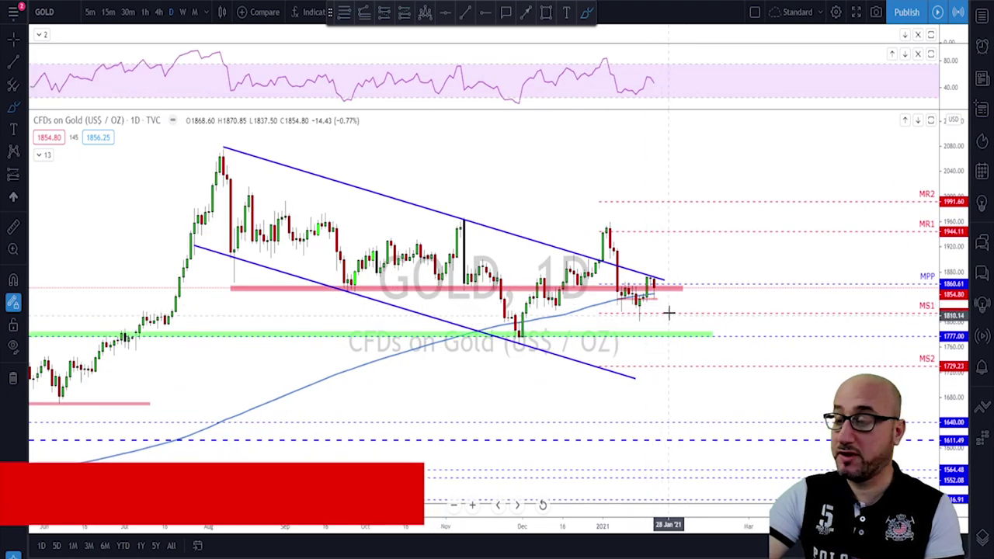
{"action": "left_click_drag", "start_coordinate": [653, 293], "coordinate": [684, 240]}
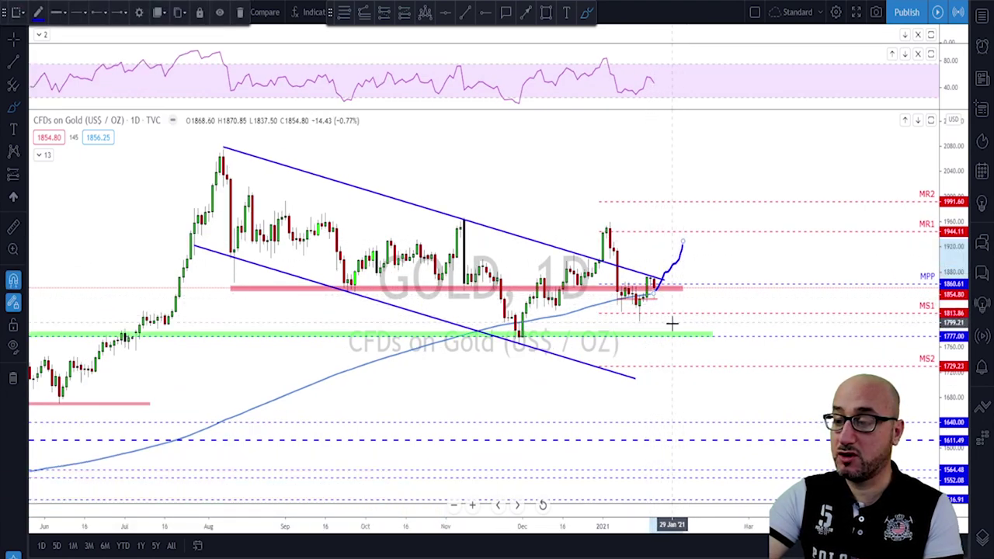
Step: Undo the daily projection, then on the 4-hour gold chart brush the swing from the 18 January low through the trendline to about 1884, deleting it
{"action": "key", "text": "ctrl+z"}
{"action": "left_click", "coordinate": [158, 12]}
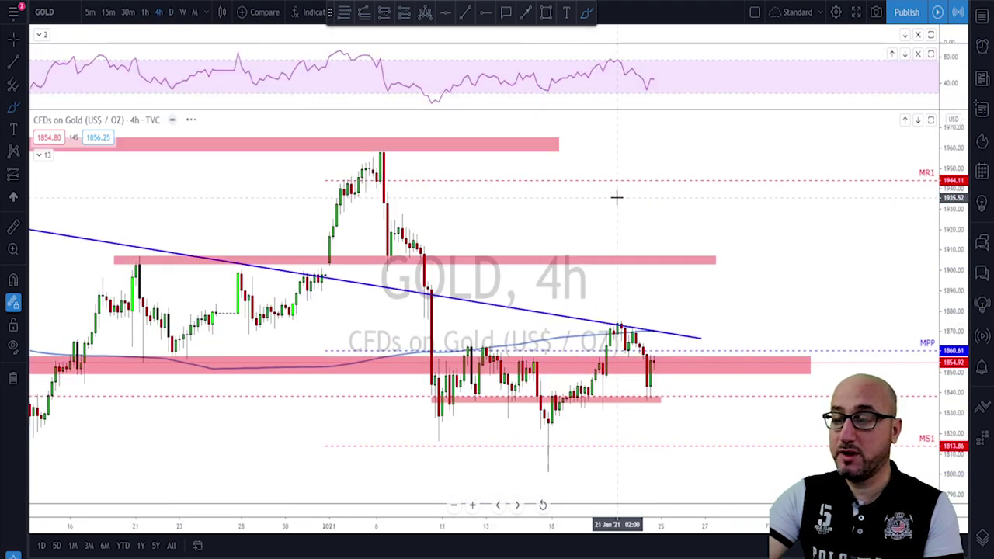
{"action": "scroll", "coordinate": [667, 286], "scroll_direction": "up", "scroll_amount": 1}
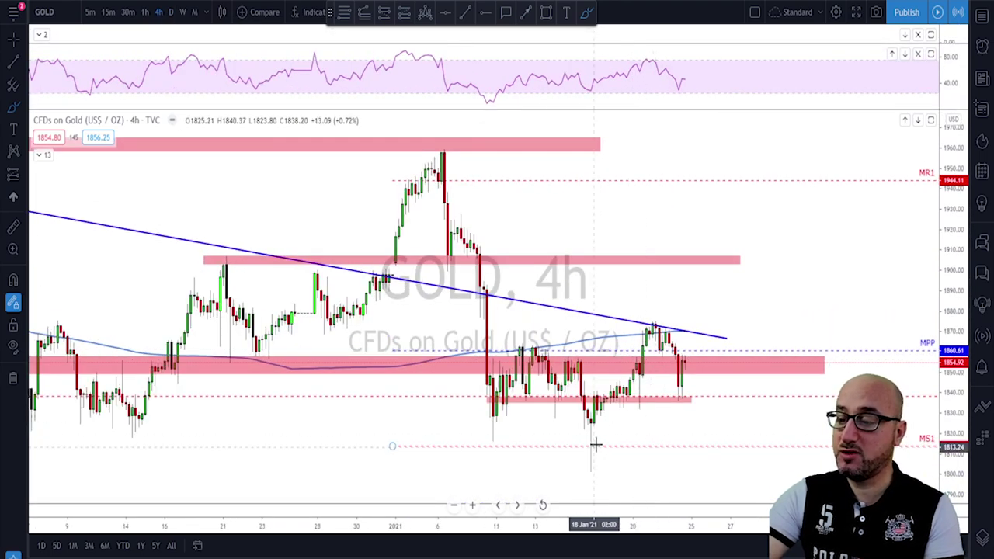
{"action": "mouse_move", "coordinate": [606, 414]}
{"action": "left_mouse_down"}
{"action": "mouse_move", "coordinate": [646, 327]}
{"action": "mouse_move", "coordinate": [665, 355]}
{"action": "mouse_move", "coordinate": [687, 303]}
{"action": "left_mouse_up"}
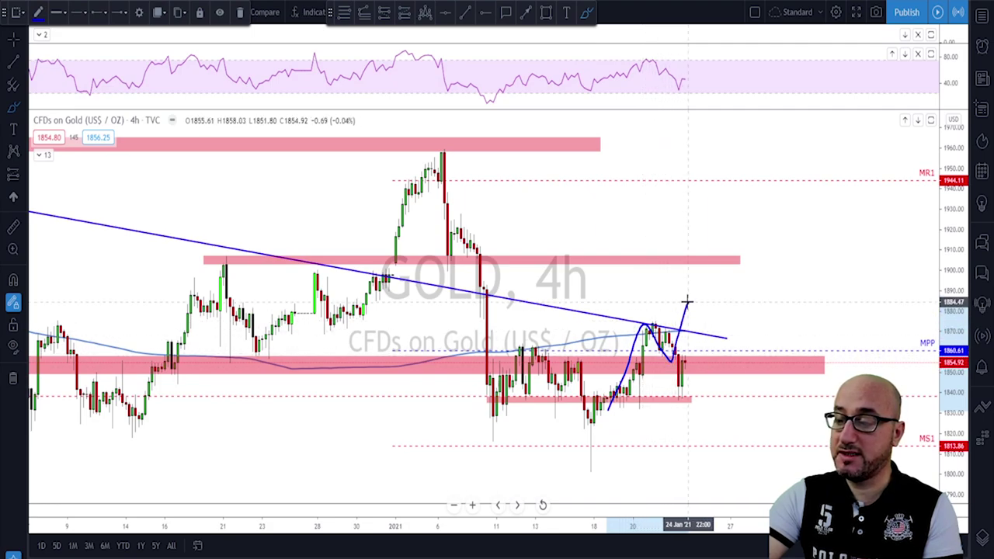
{"action": "key", "text": "Delete"}
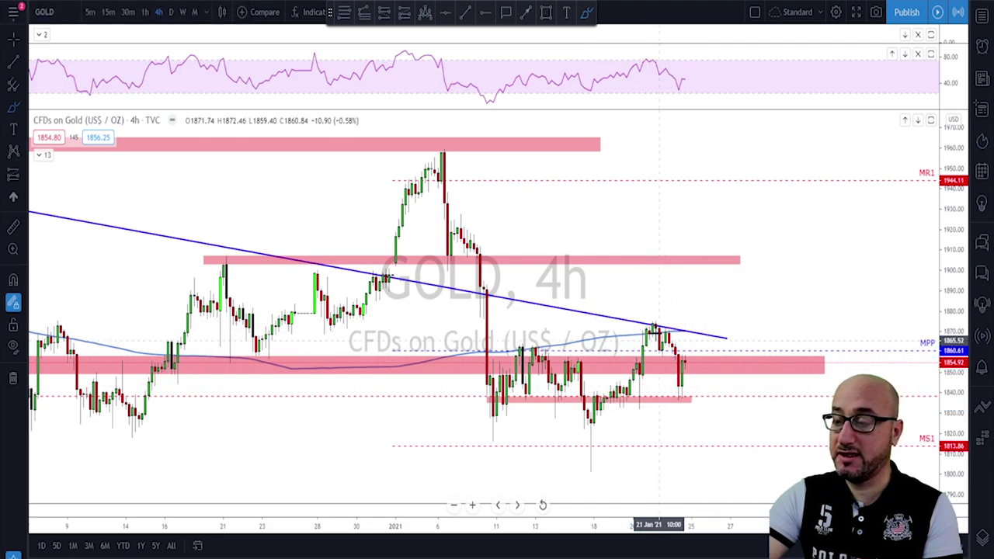
Step: Switch gold to the 1-hour timeframe and brush the 22 January fall from about 1870 to the lower support zone, deleting the stroke
{"action": "left_click", "coordinate": [144, 12]}
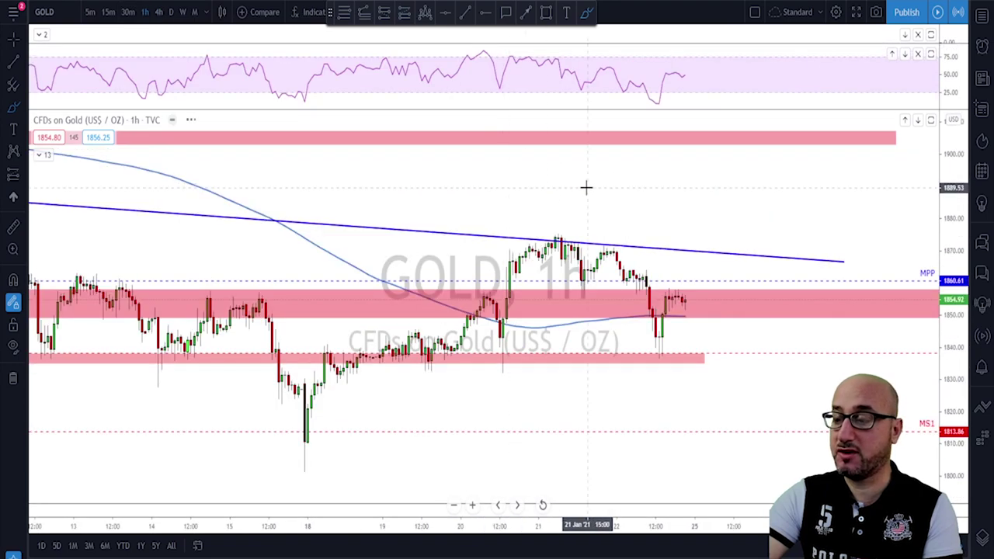
{"action": "left_click_drag", "start_coordinate": [673, 281], "coordinate": [714, 365]}
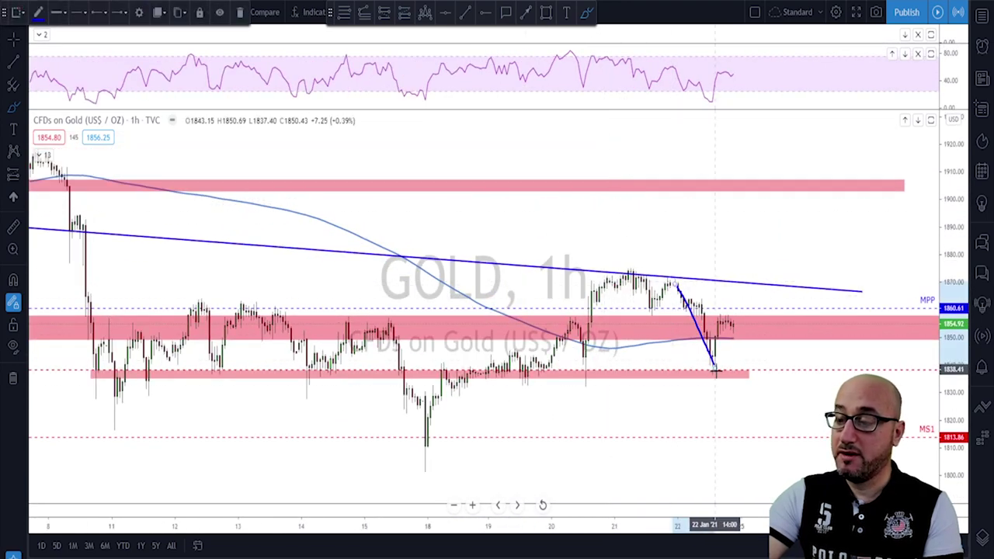
{"action": "key", "text": "Delete"}
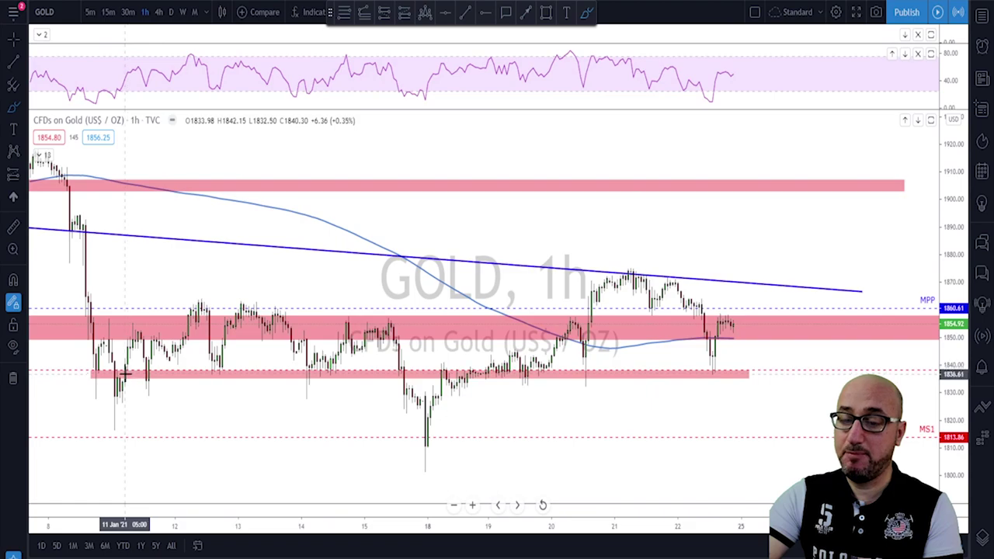
Step: Resize the lower pink support zone to span 1837.93 to 1834.57, starting on 8 January at 16:00
{"action": "left_click", "coordinate": [93, 376]}
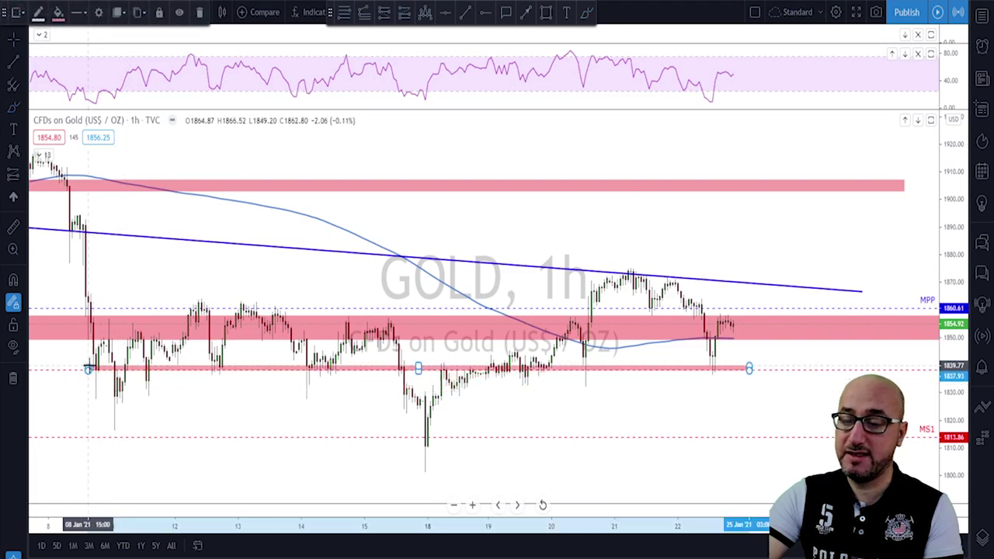
{"action": "left_click_drag", "start_coordinate": [92, 380], "coordinate": [90, 381]}
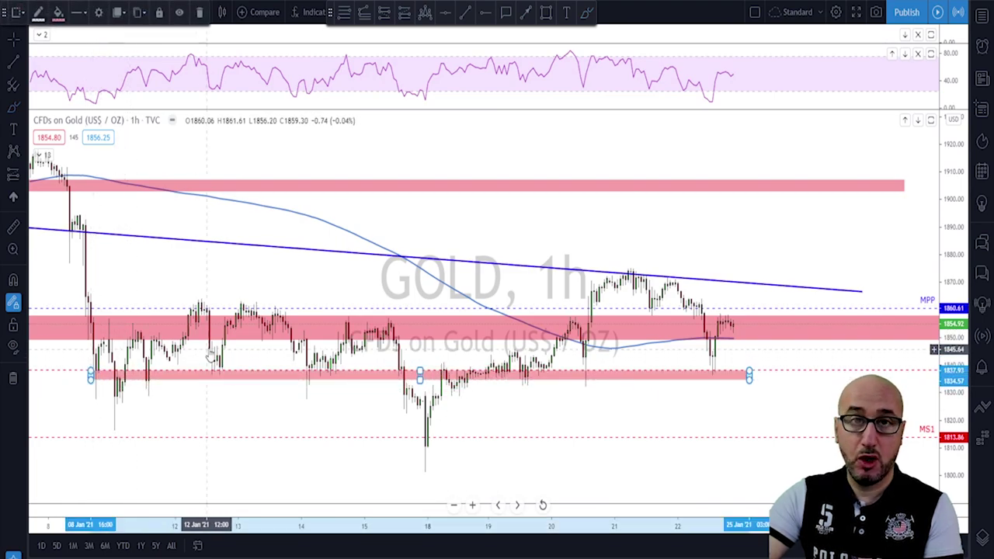
Step: Brush a projected rise from gold's latest hourly candle through the trendline to about 1890, and undo the stroke
{"action": "scroll", "coordinate": [726, 342], "scroll_direction": "down", "scroll_amount": 3}
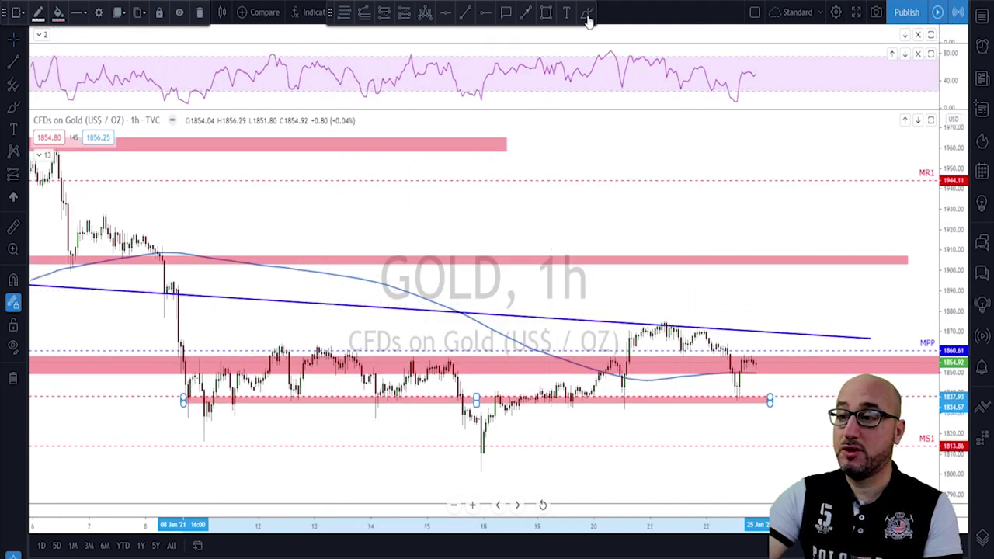
{"action": "left_click_drag", "start_coordinate": [755, 362], "coordinate": [778, 288]}
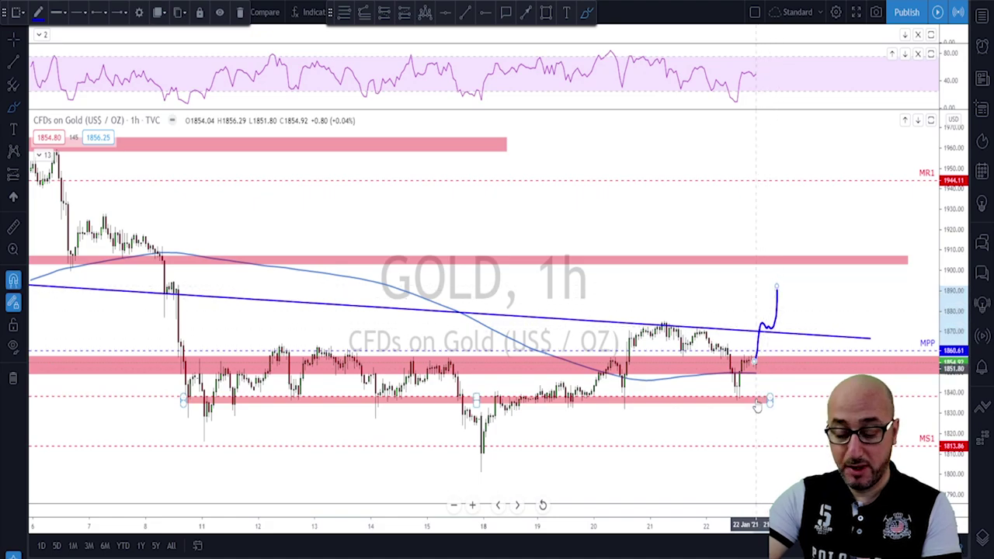
{"action": "key", "text": "ctrl+z"}
Step: Brush a projected fall from gold's latest hourly candle through the lower support zone towards MS1, and delete the stroke
{"action": "scroll", "coordinate": [816, 391], "scroll_direction": "down", "scroll_amount": 4}
{"action": "scroll", "coordinate": [808, 392], "scroll_direction": "up", "scroll_amount": 2}
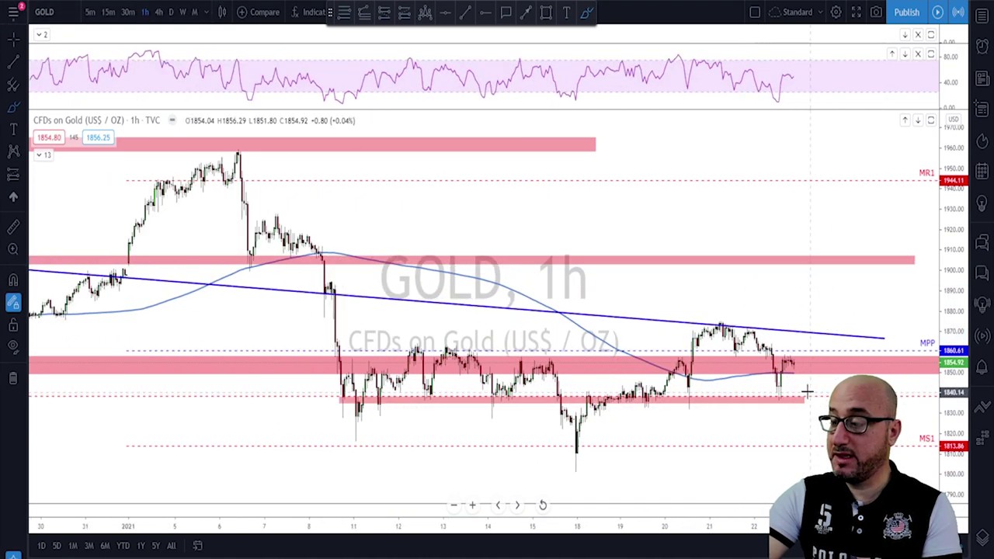
{"action": "left_click_drag", "start_coordinate": [794, 363], "coordinate": [805, 400]}
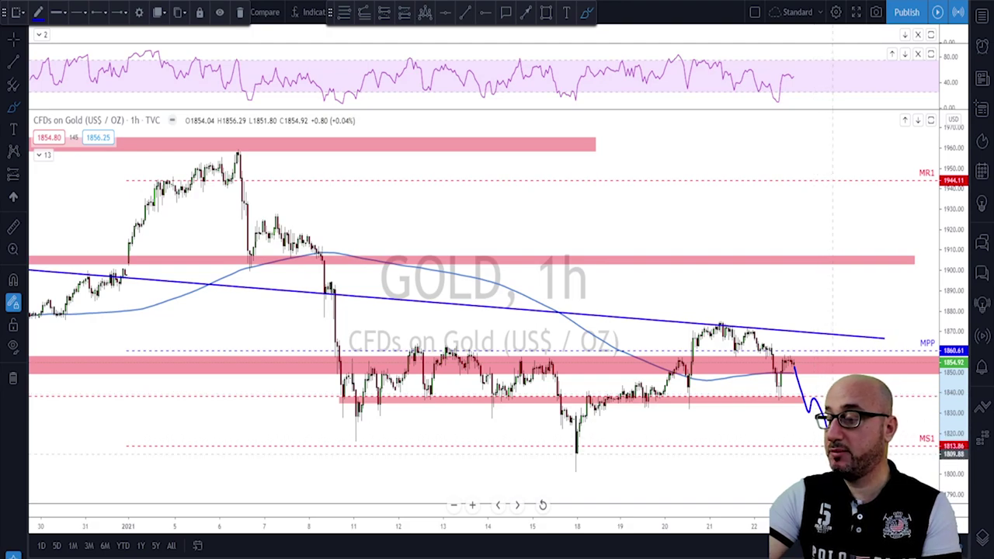
{"action": "key", "text": "Delete"}
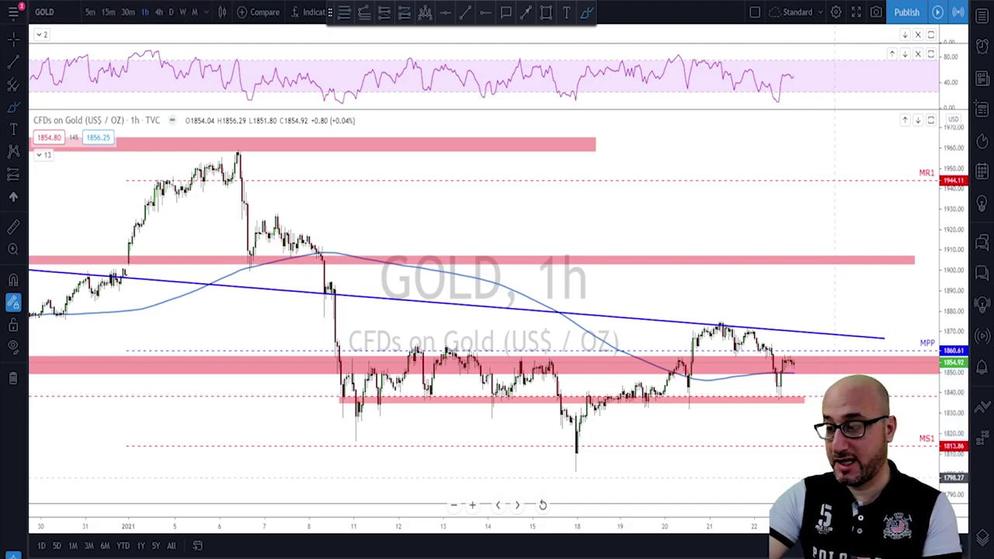
Step: Circle gold's 18 January low below MS1 with the Brush, and delete the circle
{"action": "scroll", "coordinate": [763, 419], "scroll_direction": "down", "scroll_amount": 2}
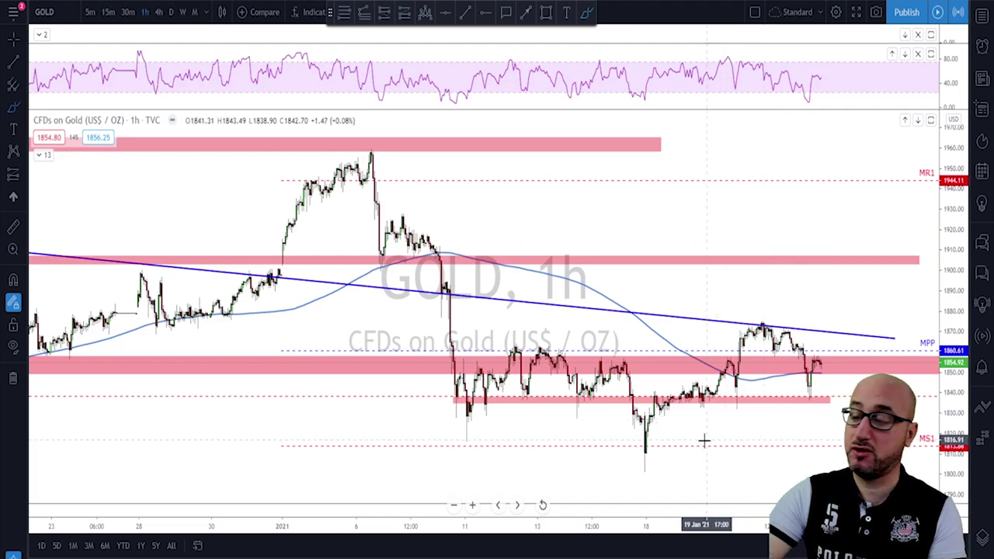
{"action": "mouse_move", "coordinate": [651, 451]}
{"action": "left_mouse_down"}
{"action": "mouse_move", "coordinate": [656, 466]}
{"action": "mouse_move", "coordinate": [647, 452]}
{"action": "left_mouse_up"}
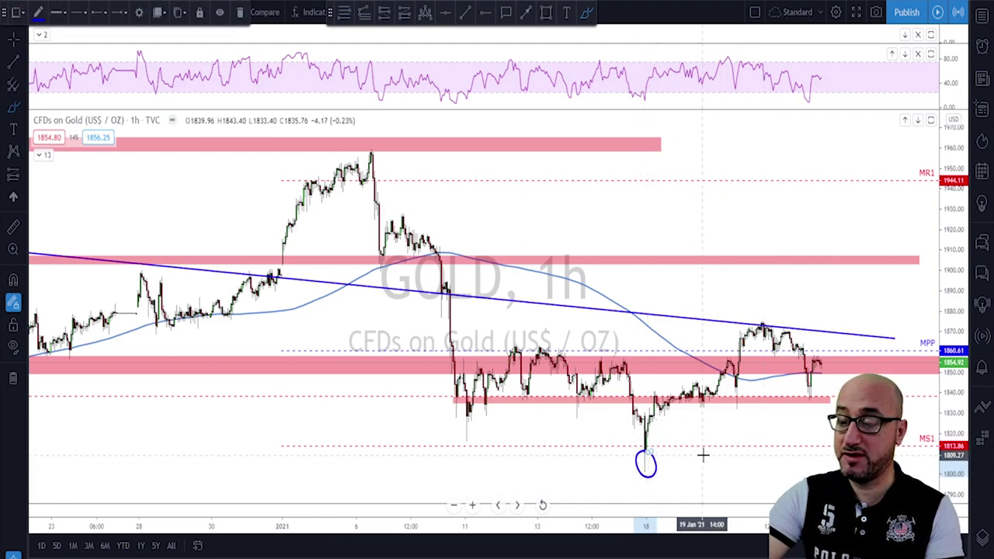
{"action": "key", "text": "Delete"}
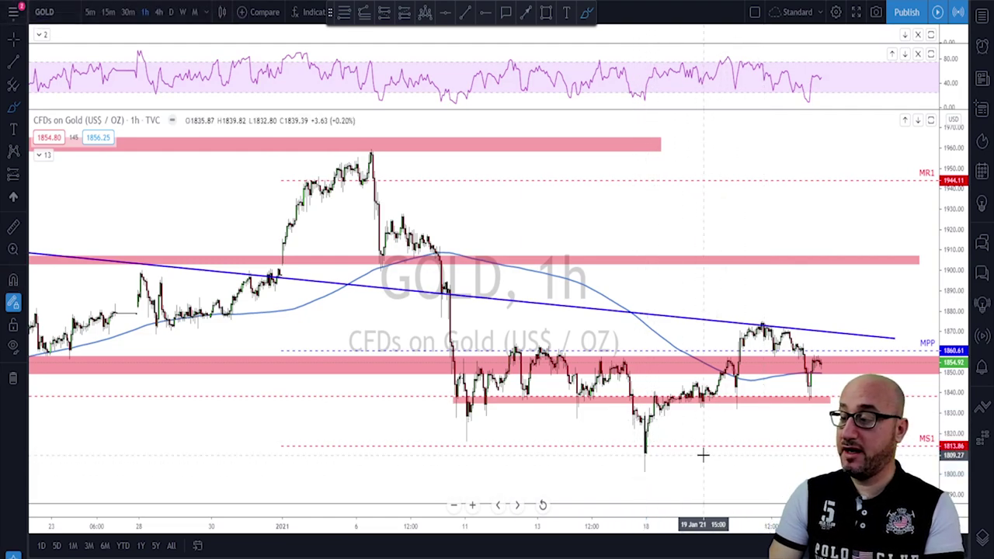
Step: Open the USOIL crude oil chart and switch it to the 4-hour timeframe
{"action": "key", "text": "Down"}
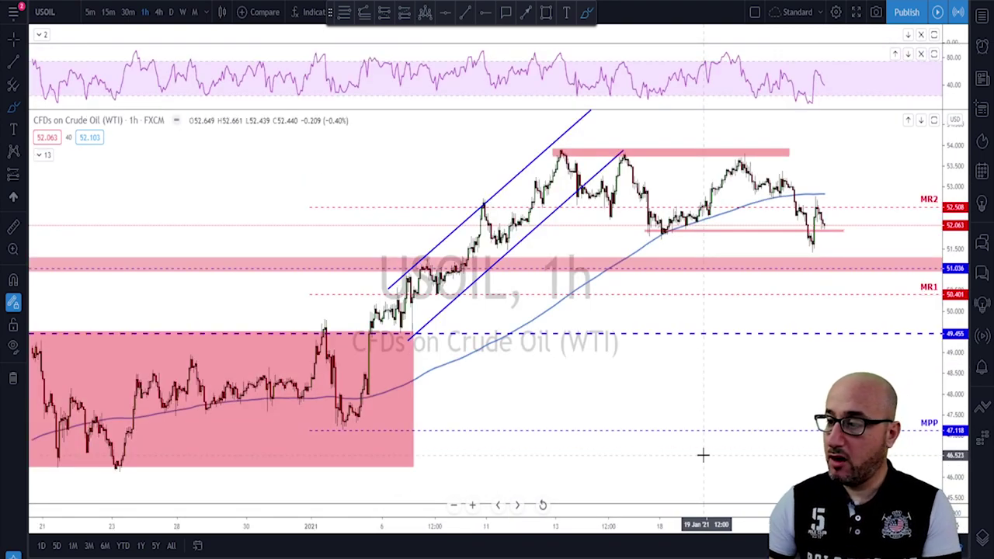
{"action": "scroll", "coordinate": [604, 317], "scroll_direction": "up", "scroll_amount": 2}
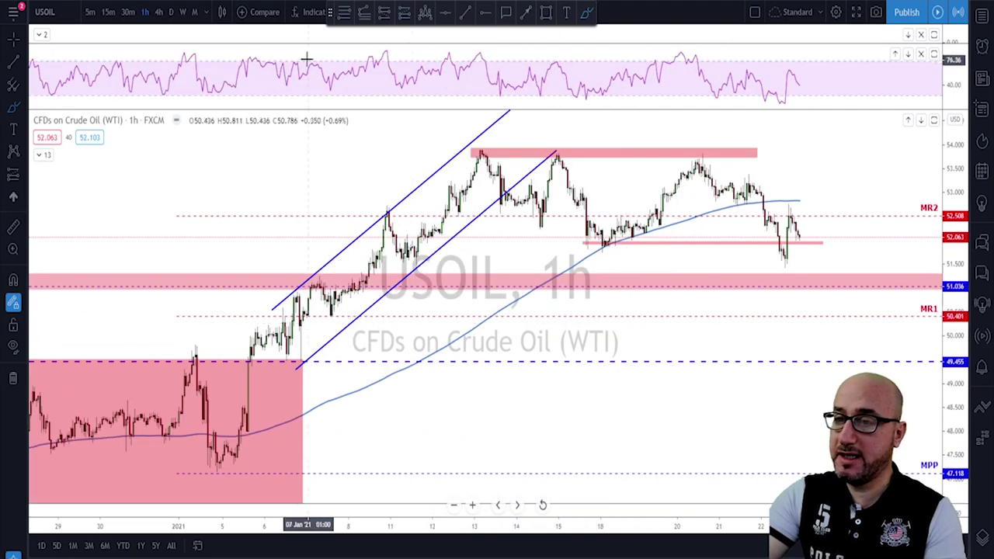
{"action": "left_click", "coordinate": [159, 11]}
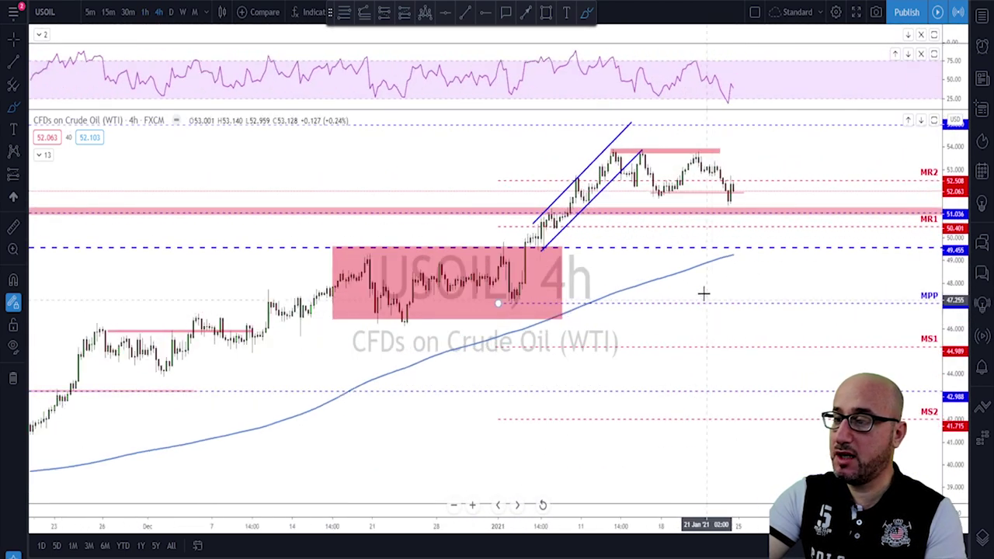
Step: Trace oil's swings with the Brush from the 14 January high down to support, up to resistance and back down, deleting the stroke
{"action": "scroll", "coordinate": [704, 294], "scroll_direction": "up", "scroll_amount": 1}
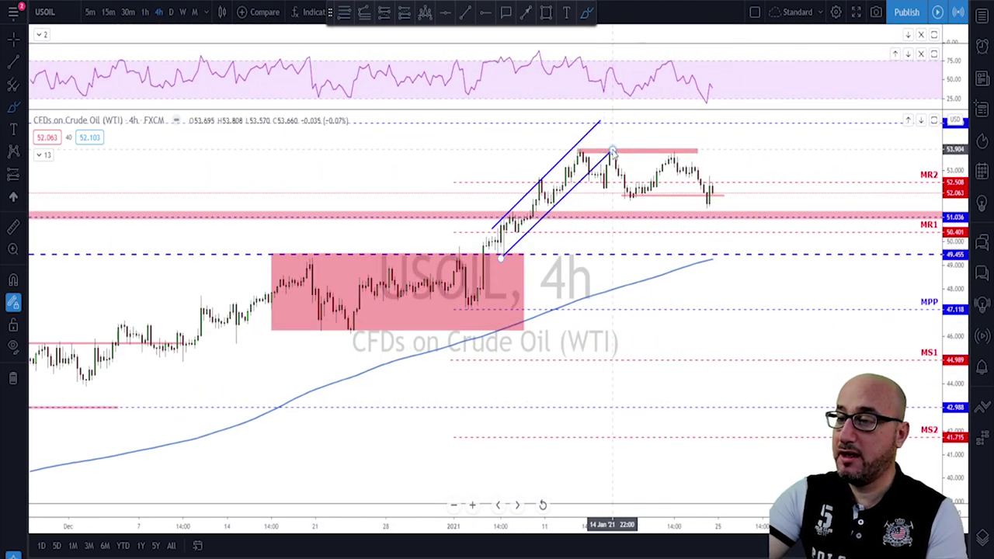
{"action": "mouse_move", "coordinate": [613, 150]}
{"action": "left_mouse_down"}
{"action": "mouse_move", "coordinate": [631, 196]}
{"action": "mouse_move", "coordinate": [678, 156]}
{"action": "mouse_move", "coordinate": [714, 203]}
{"action": "left_mouse_up"}
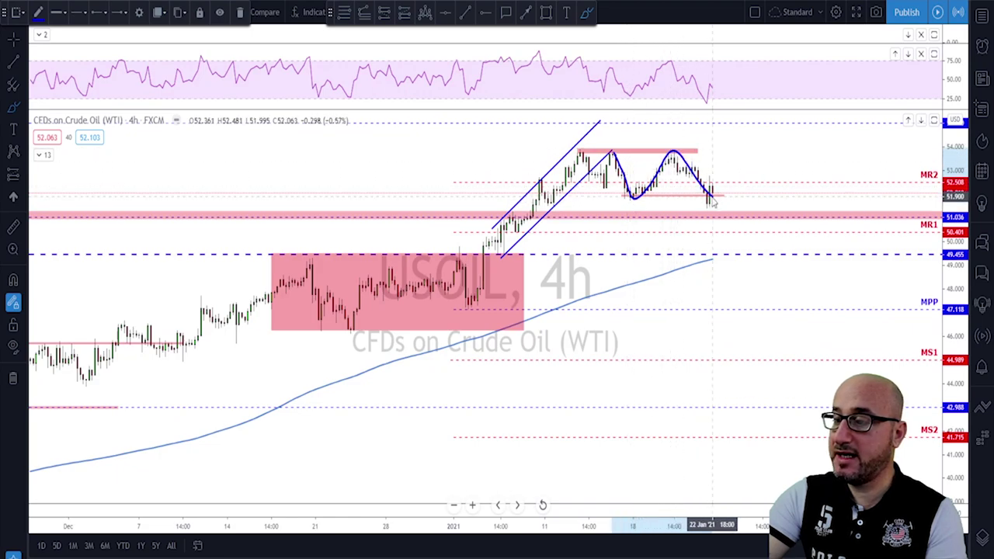
{"action": "key", "text": "Delete"}
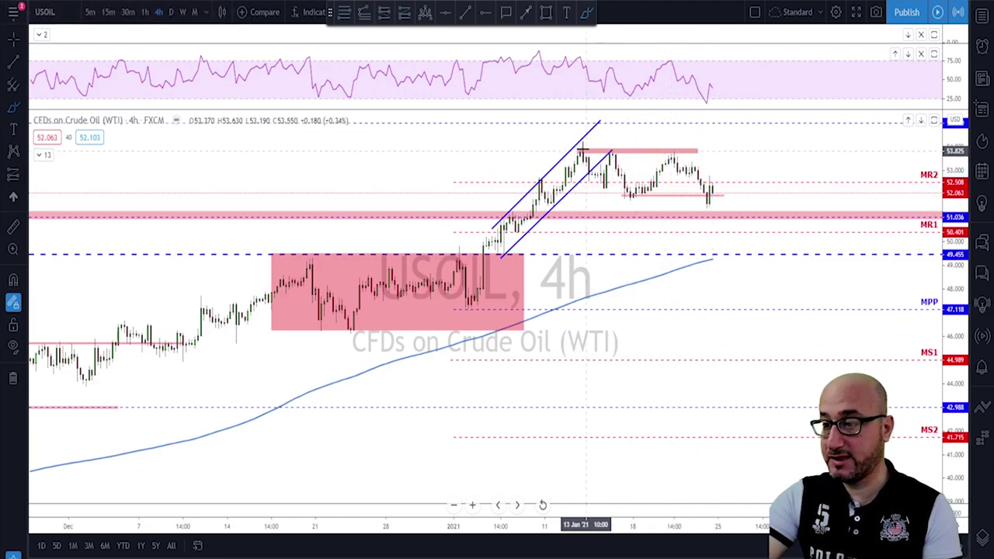
Step: Brush a line along oil's upper resistance zone and a projected bounce followed by a drop to about 51.3, deleting both strokes
{"action": "mouse_move", "coordinate": [579, 147]}
{"action": "left_mouse_down"}
{"action": "mouse_move", "coordinate": [704, 149]}
{"action": "mouse_move", "coordinate": [707, 197]}
{"action": "mouse_move", "coordinate": [721, 146]}
{"action": "left_mouse_up"}
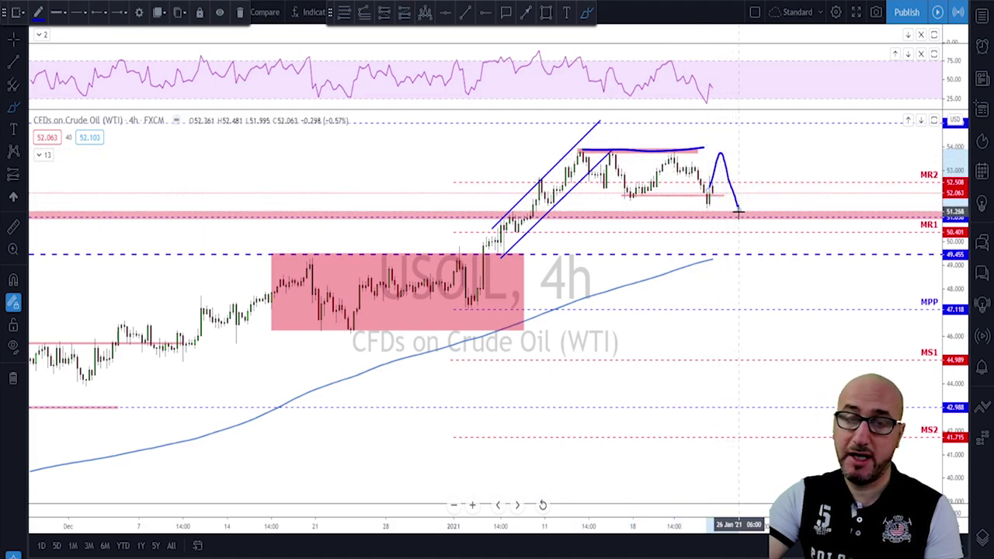
{"action": "key", "text": "Delete"}
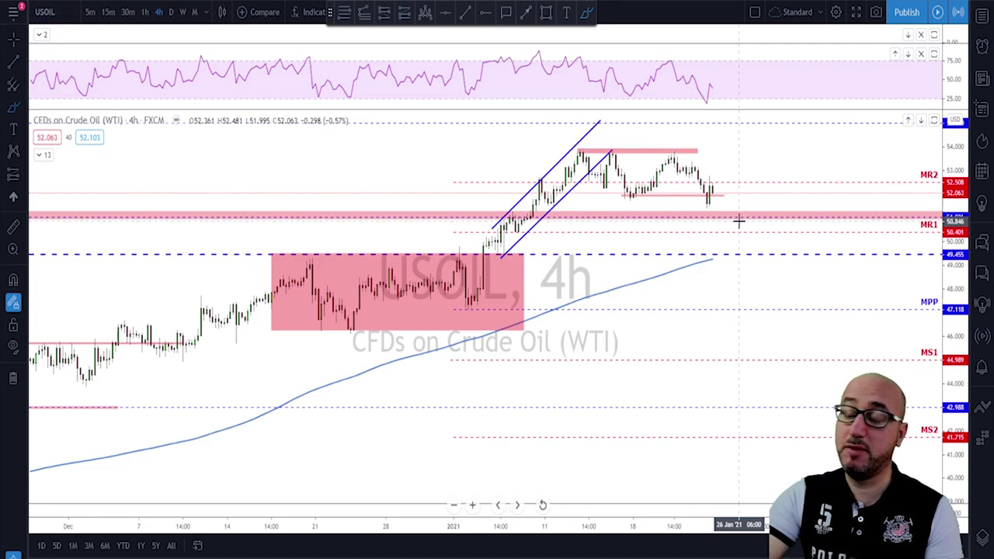
Step: Switch oil to the daily timeframe and brush an arc at the January highs and a line along the support near 52, removing both
{"action": "scroll", "coordinate": [739, 221], "scroll_direction": "down", "scroll_amount": 1}
{"action": "scroll", "coordinate": [697, 225], "scroll_direction": "up", "scroll_amount": 1}
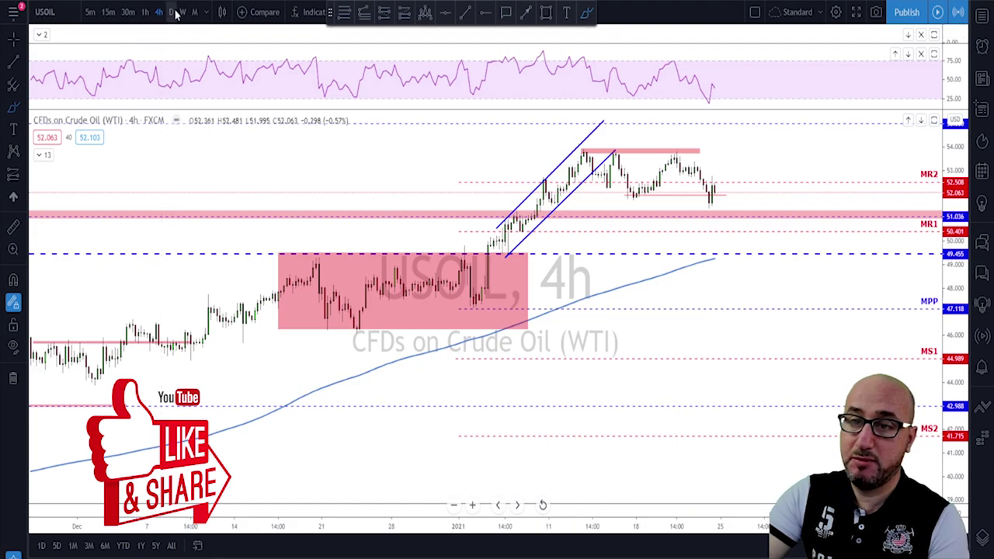
{"action": "left_click", "coordinate": [173, 13]}
{"action": "scroll", "coordinate": [672, 240], "scroll_direction": "up", "scroll_amount": 3}
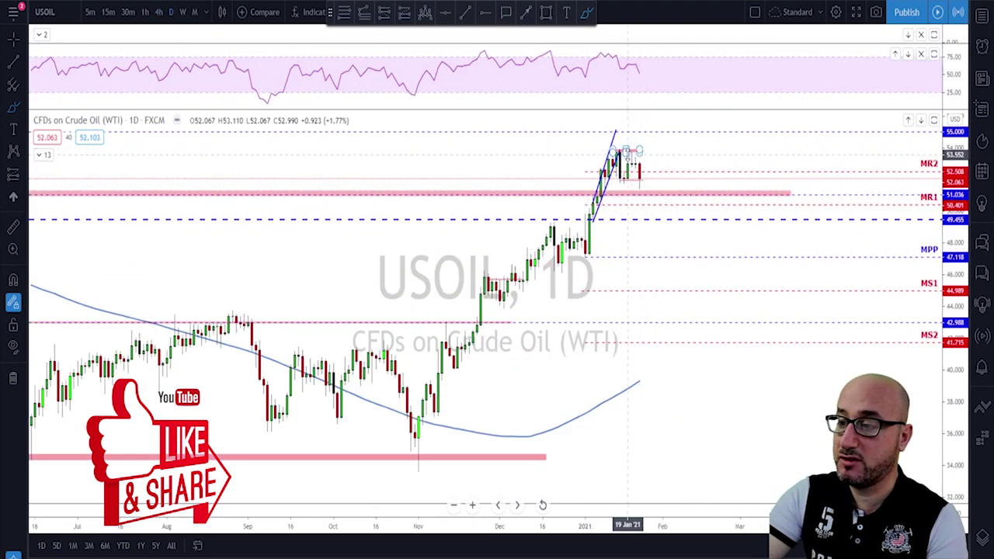
{"action": "left_click_drag", "start_coordinate": [627, 153], "coordinate": [636, 153]}
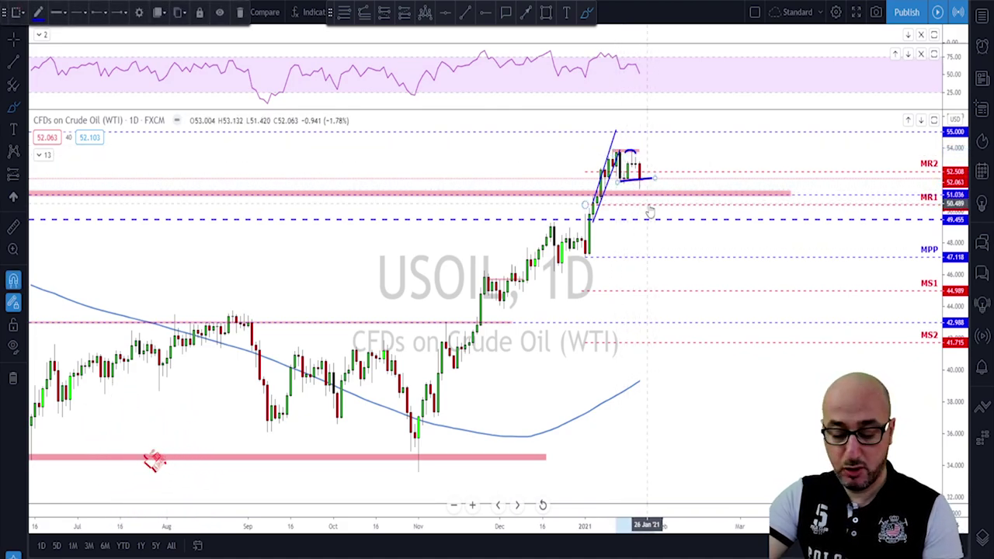
{"action": "left_click", "coordinate": [650, 209]}
Step: Brush a short line along the daily January highs near 53.8 and a mark across the latest candles, removing both strokes
{"action": "left_click", "coordinate": [636, 147]}
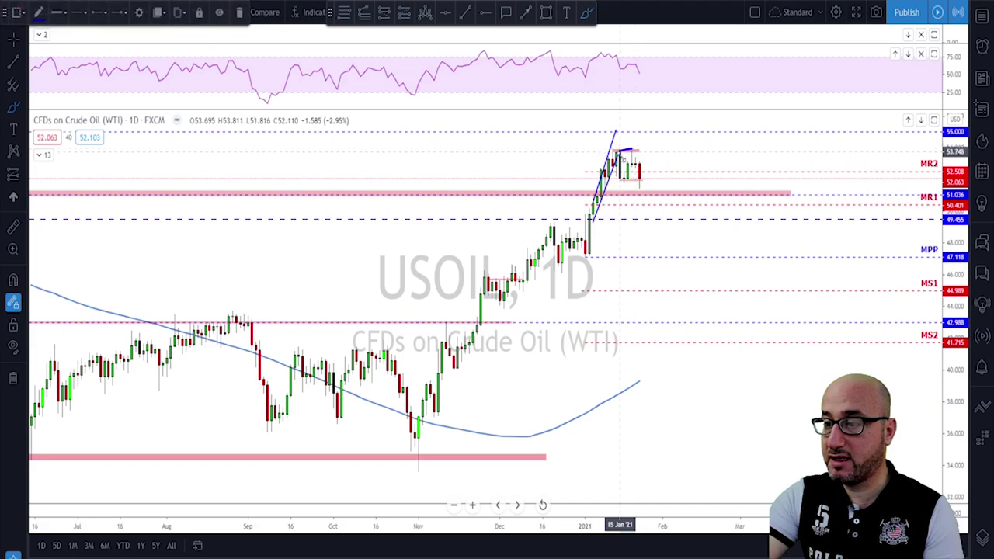
{"action": "key", "text": "Delete"}
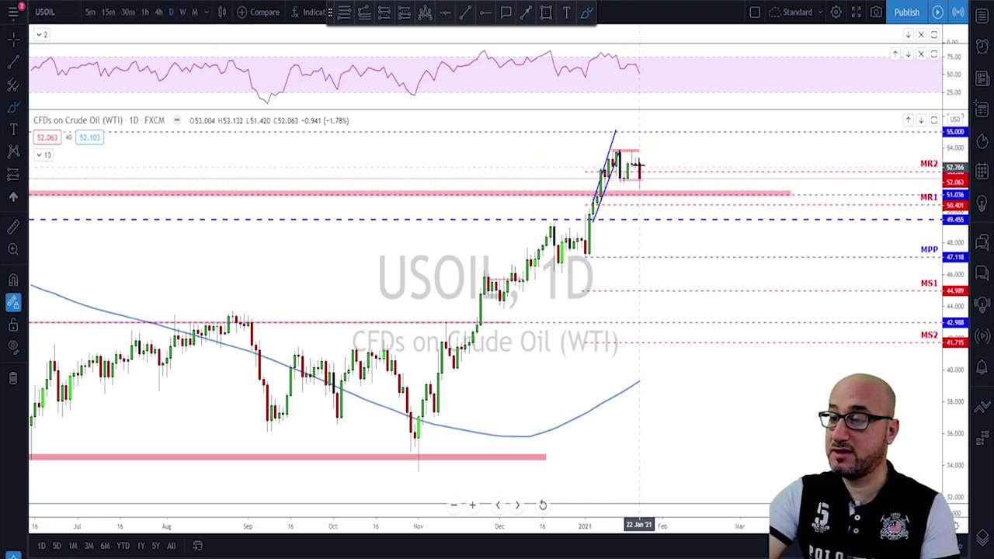
{"action": "left_click_drag", "start_coordinate": [628, 165], "coordinate": [641, 162]}
{"action": "key", "text": "ctrl+z"}
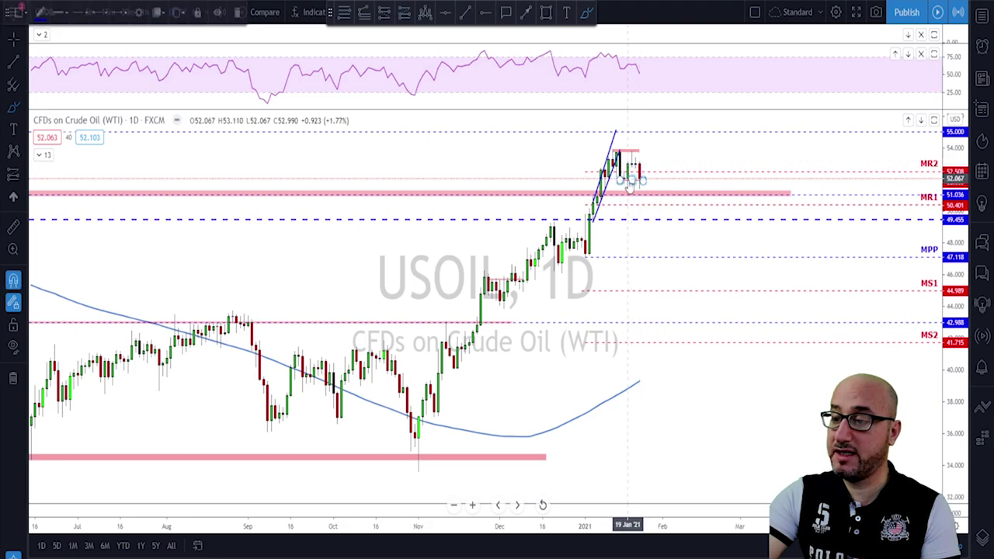
Step: Brush a projected drop on the daily oil chart from the latest candle to about 49.1, and delete the stroke
{"action": "scroll", "coordinate": [625, 197], "scroll_direction": "up", "scroll_amount": 1}
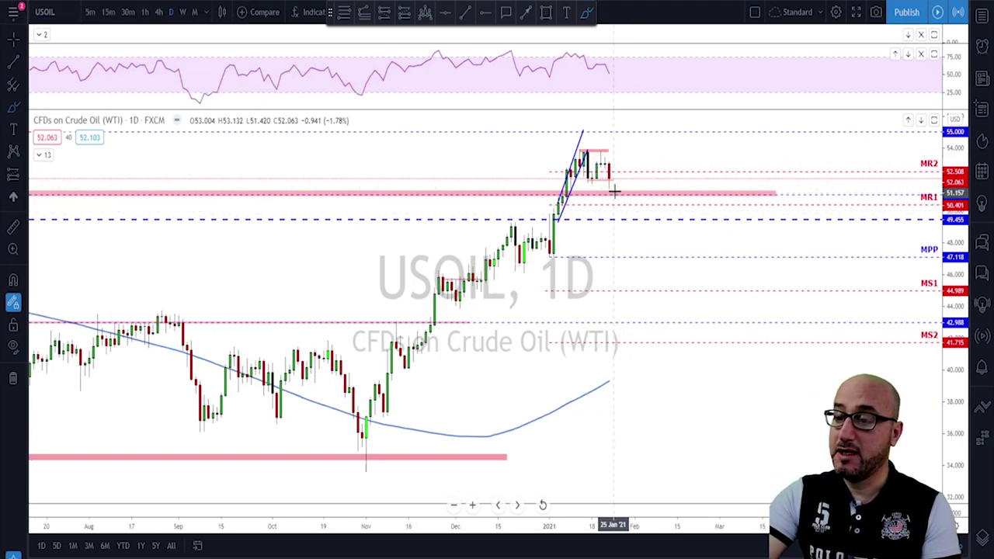
{"action": "left_click", "coordinate": [612, 178]}
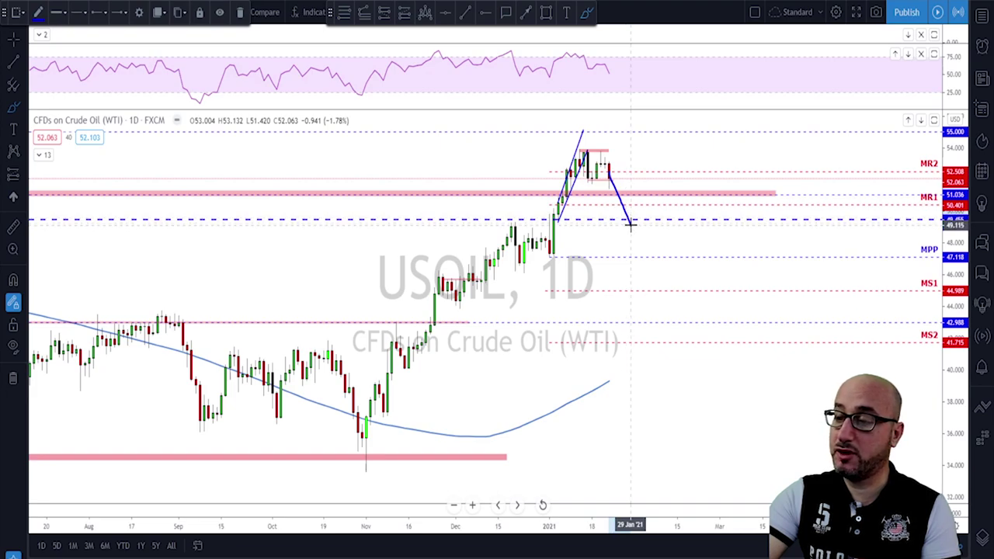
{"action": "key", "text": "Delete"}
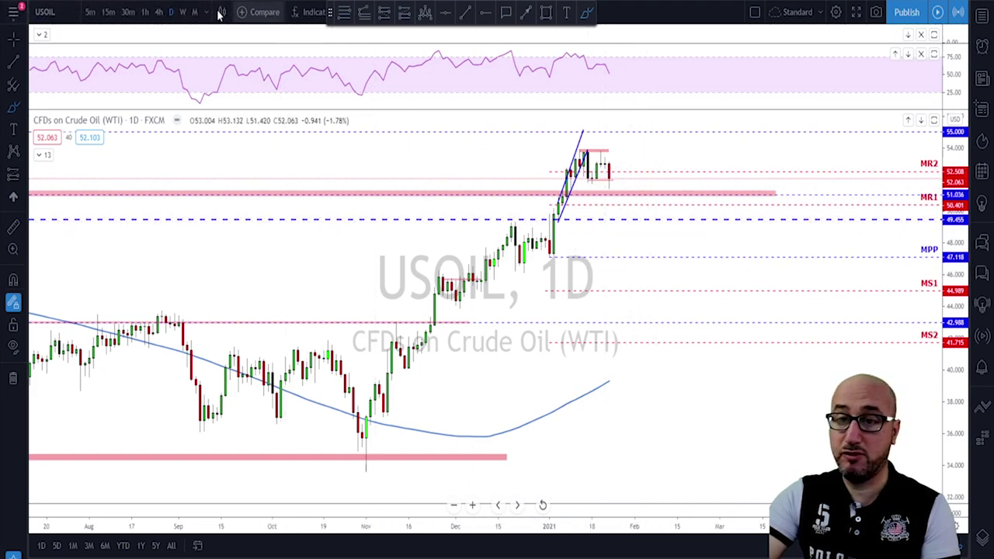
Step: Return the oil chart to the 4-hour timeframe
{"action": "left_click", "coordinate": [158, 11]}
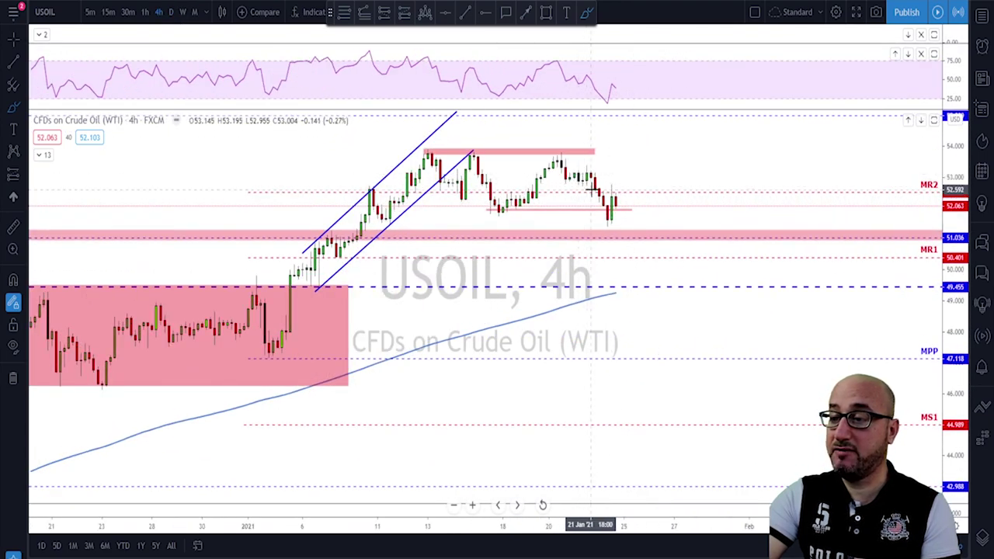
Step: Brush circles around the last two 4-hour oil highs and two projected paths from the latest candle to about 51.2 and 50.4, removing every stroke
{"action": "scroll", "coordinate": [587, 186], "scroll_direction": "up", "scroll_amount": 1}
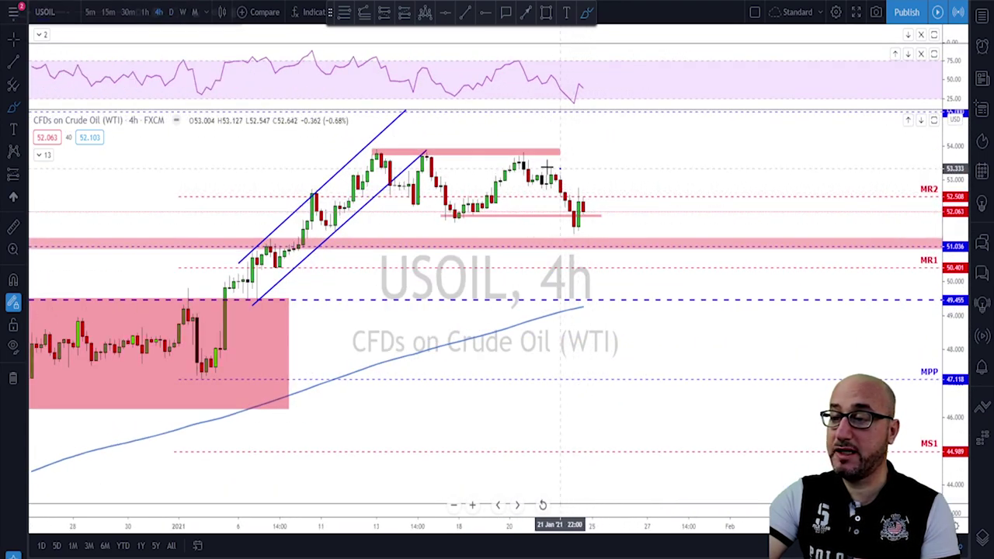
{"action": "mouse_move", "coordinate": [556, 168]}
{"action": "left_mouse_down"}
{"action": "mouse_move", "coordinate": [519, 159]}
{"action": "mouse_move", "coordinate": [526, 154]}
{"action": "left_mouse_up"}
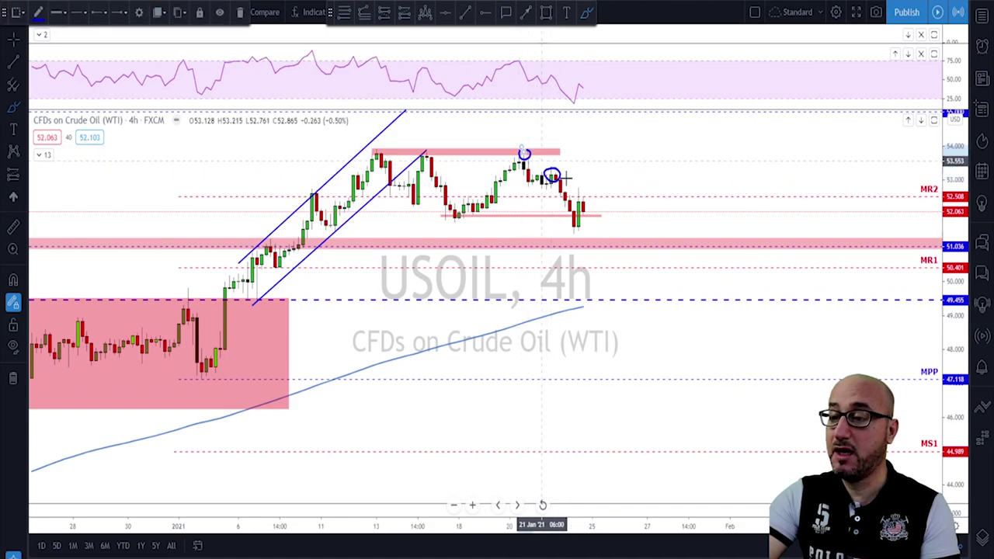
{"action": "mouse_move", "coordinate": [584, 208]}
{"action": "left_mouse_down"}
{"action": "mouse_move", "coordinate": [595, 163]}
{"action": "mouse_move", "coordinate": [614, 216]}
{"action": "left_mouse_up"}
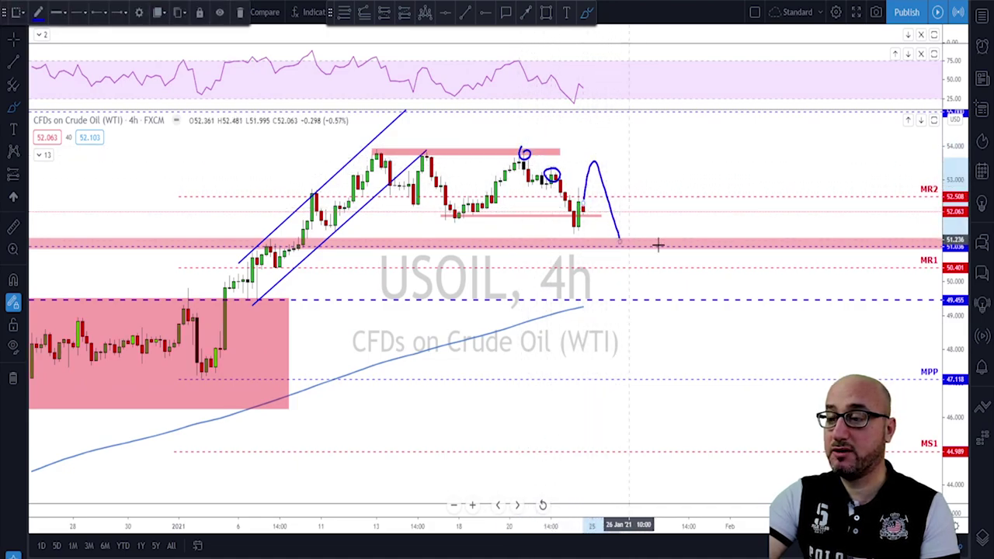
{"action": "key", "text": "ctrl+z"}
{"action": "key", "text": "ctrl+z"}
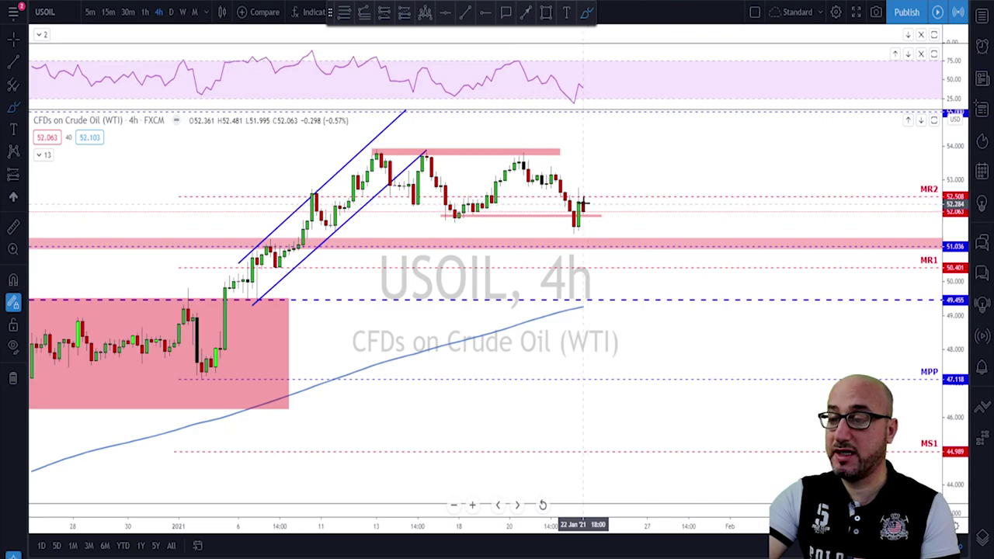
{"action": "mouse_move", "coordinate": [584, 204]}
{"action": "left_mouse_down"}
{"action": "mouse_move", "coordinate": [596, 241]}
{"action": "mouse_move", "coordinate": [628, 268]}
{"action": "left_mouse_up"}
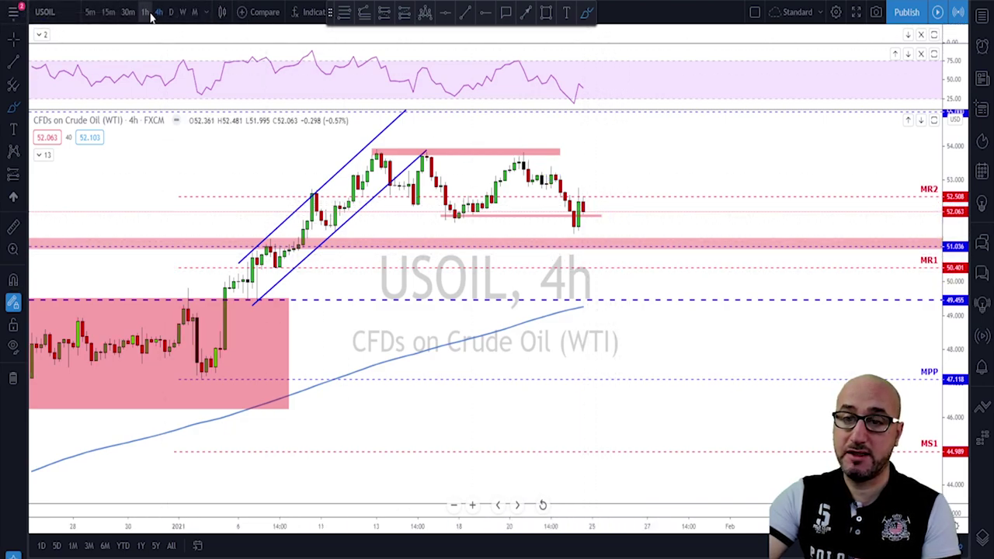
Step: Switch oil to the 1-hour timeframe and brush the latest drop, rebound and pullback to the support near 52, deleting the strokes
{"action": "left_click", "coordinate": [145, 12]}
{"action": "scroll", "coordinate": [738, 272], "scroll_direction": "down", "scroll_amount": 2}
{"action": "scroll", "coordinate": [705, 281], "scroll_direction": "up", "scroll_amount": 1}
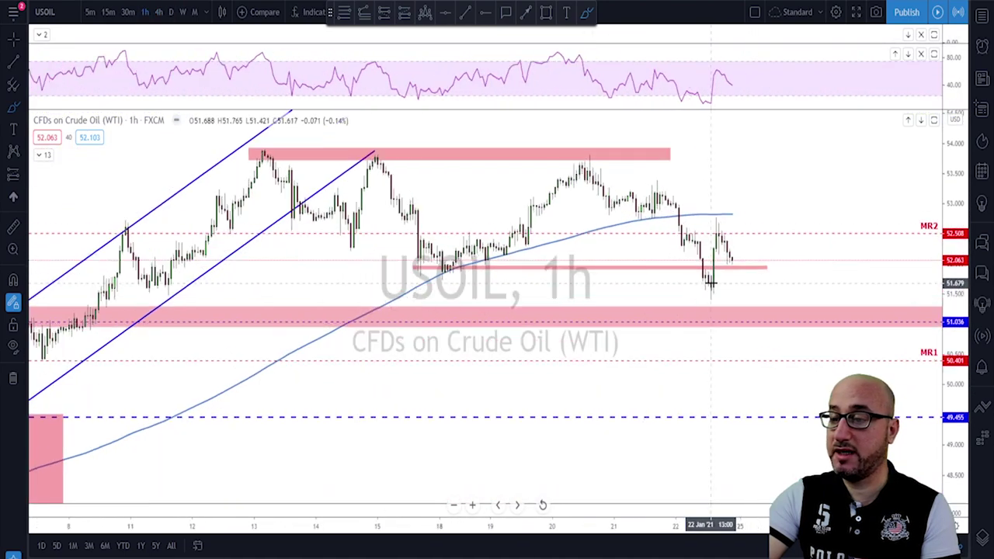
{"action": "mouse_move", "coordinate": [676, 208]}
{"action": "left_mouse_down"}
{"action": "mouse_move", "coordinate": [712, 292]}
{"action": "mouse_move", "coordinate": [716, 222]}
{"action": "left_mouse_up"}
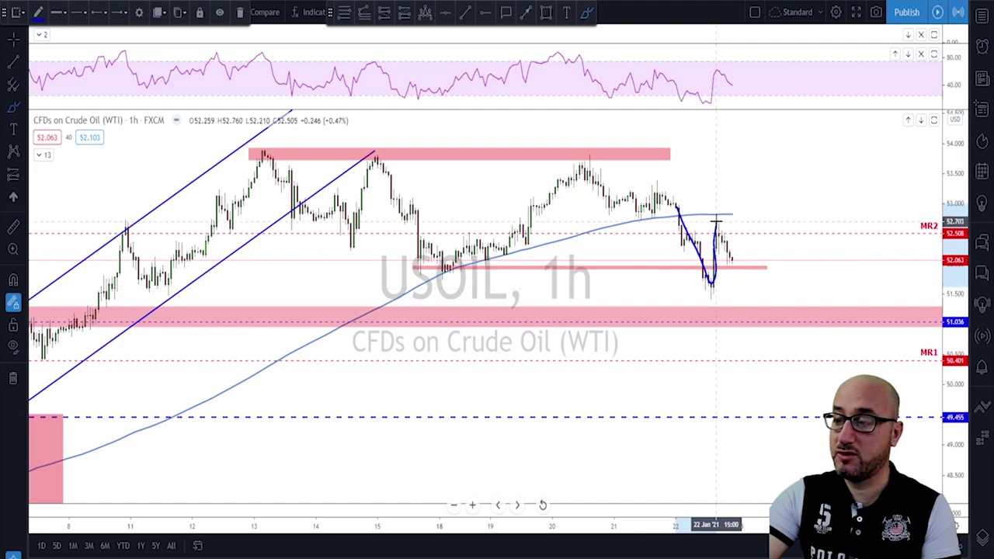
{"action": "left_click_drag", "start_coordinate": [716, 223], "coordinate": [738, 266]}
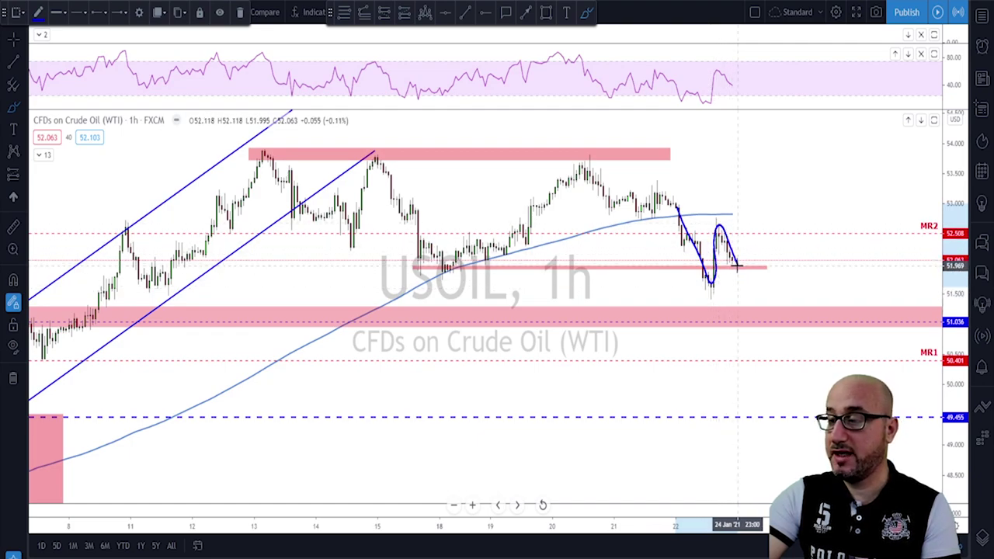
{"action": "key", "text": "Delete"}
{"action": "left_click_drag", "start_coordinate": [719, 226], "coordinate": [744, 271]}
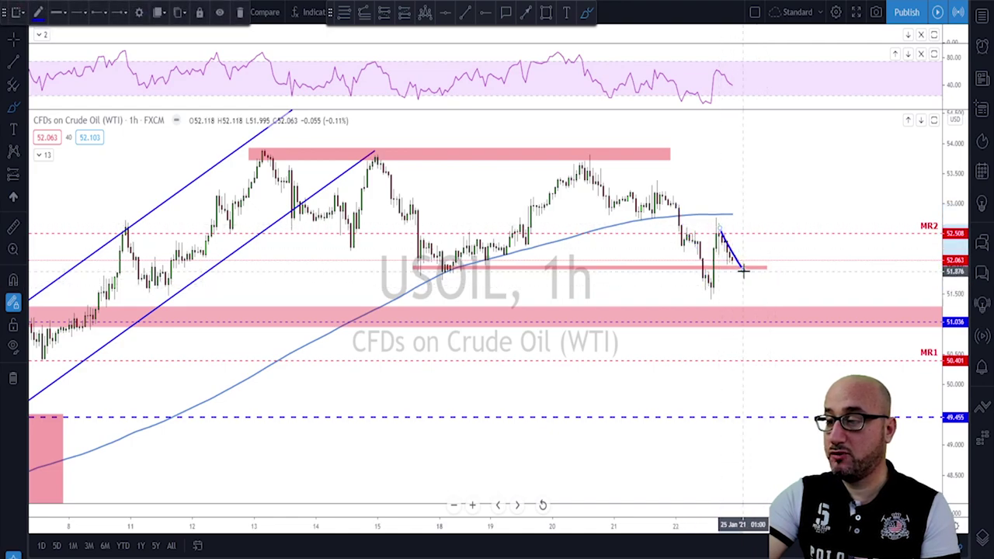
{"action": "key", "text": "Delete"}
Step: Circle the candles touching the hourly oil moving average and the 22 January rebound high with the Brush, and undo the circles
{"action": "mouse_move", "coordinate": [536, 245]}
{"action": "left_mouse_down"}
{"action": "mouse_move", "coordinate": [435, 277]}
{"action": "mouse_move", "coordinate": [497, 264]}
{"action": "mouse_move", "coordinate": [532, 241]}
{"action": "left_mouse_up"}
{"action": "mouse_move", "coordinate": [660, 201]}
{"action": "left_mouse_down"}
{"action": "mouse_move", "coordinate": [645, 204]}
{"action": "mouse_move", "coordinate": [710, 219]}
{"action": "mouse_move", "coordinate": [719, 211]}
{"action": "left_mouse_up"}
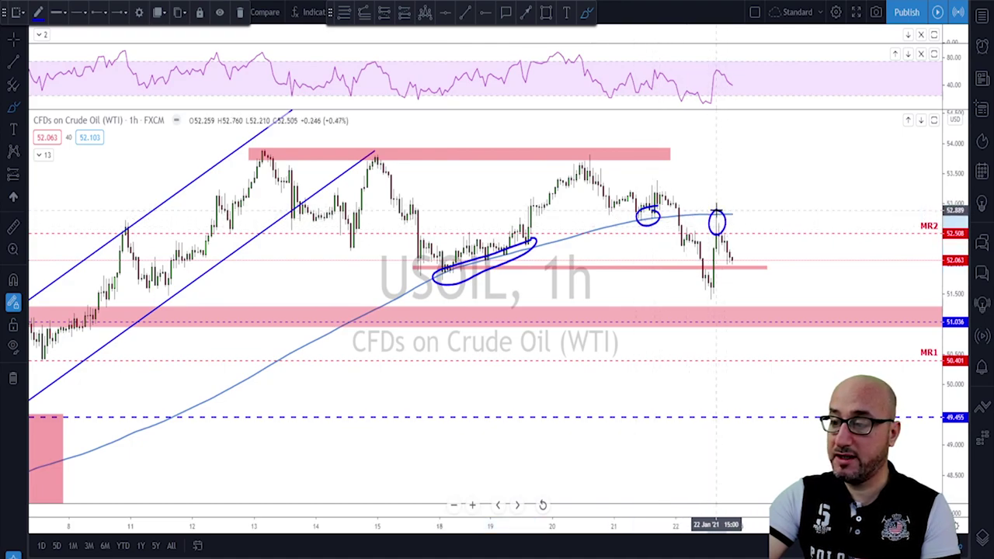
{"action": "key", "text": "ctrl+z"}
{"action": "key", "text": "ctrl+z"}
{"action": "key", "text": "ctrl+z"}
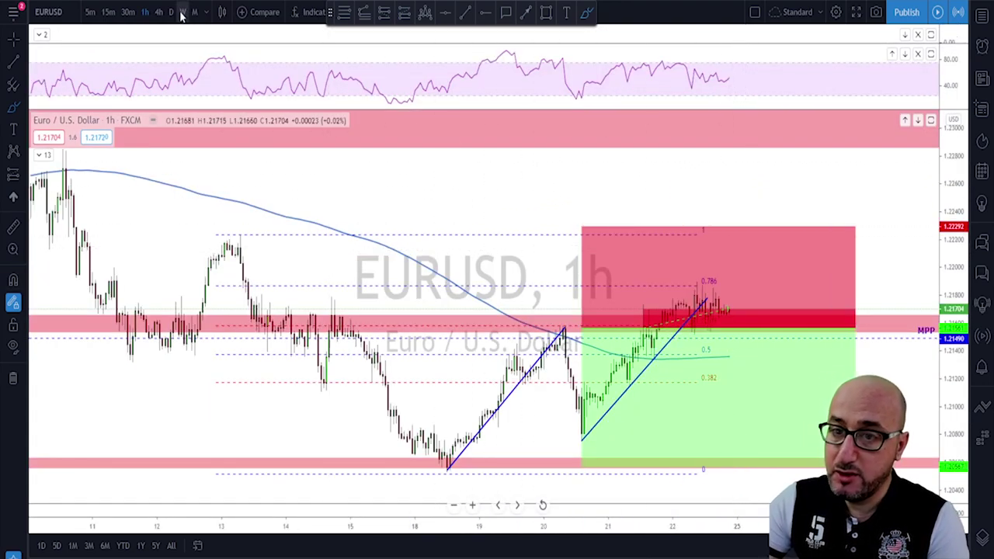
Step: Switch EURUSD to the daily timeframe and brush a mark at the mid-January lows above the support line, undoing the stroke
{"action": "left_click", "coordinate": [172, 12]}
{"action": "scroll", "coordinate": [595, 298], "scroll_direction": "up", "scroll_amount": 6}
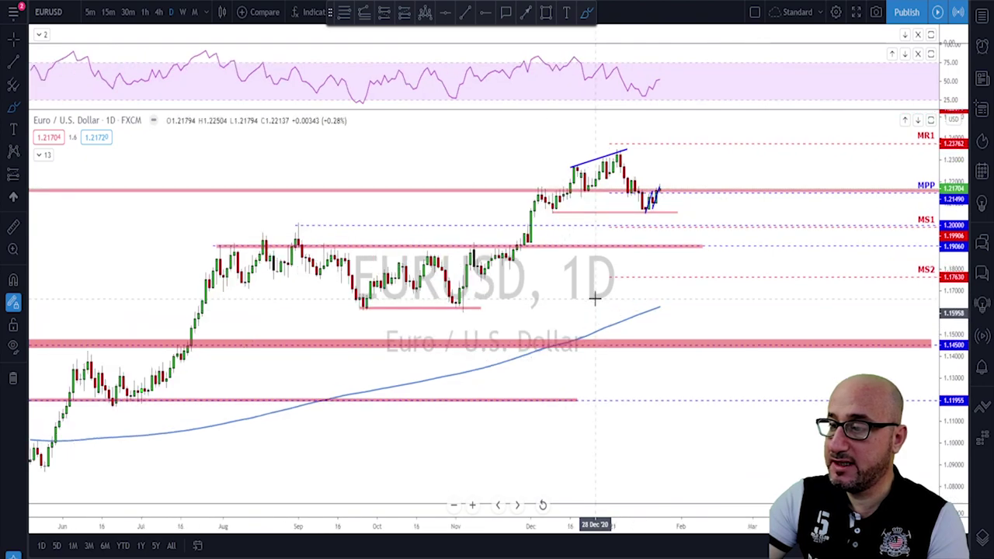
{"action": "scroll", "coordinate": [595, 297], "scroll_direction": "up", "scroll_amount": 2}
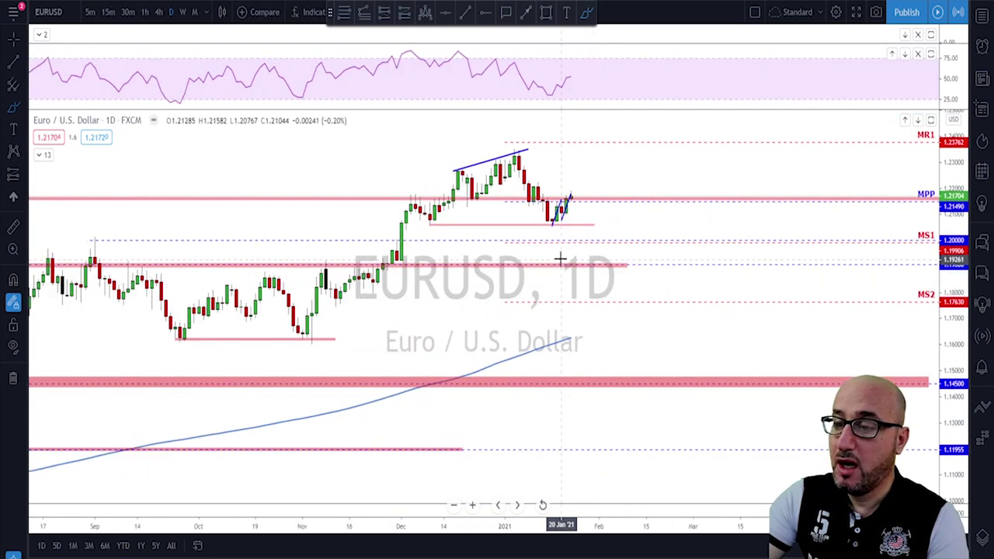
{"action": "scroll", "coordinate": [542, 245], "scroll_direction": "up", "scroll_amount": 1}
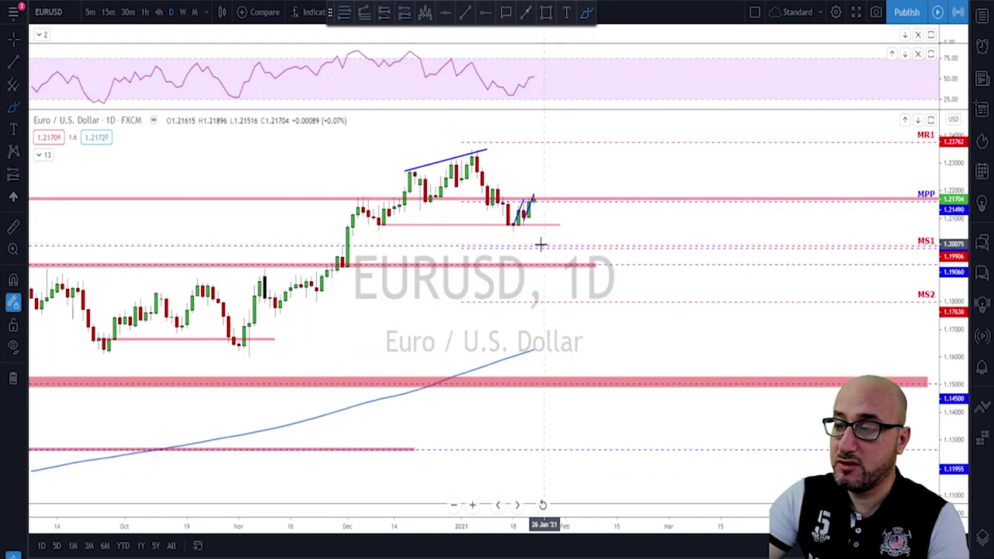
{"action": "mouse_move", "coordinate": [514, 220]}
{"action": "left_mouse_down"}
{"action": "mouse_move", "coordinate": [528, 229]}
{"action": "mouse_move", "coordinate": [505, 218]}
{"action": "left_mouse_up"}
{"action": "key", "text": "ctrl+z"}
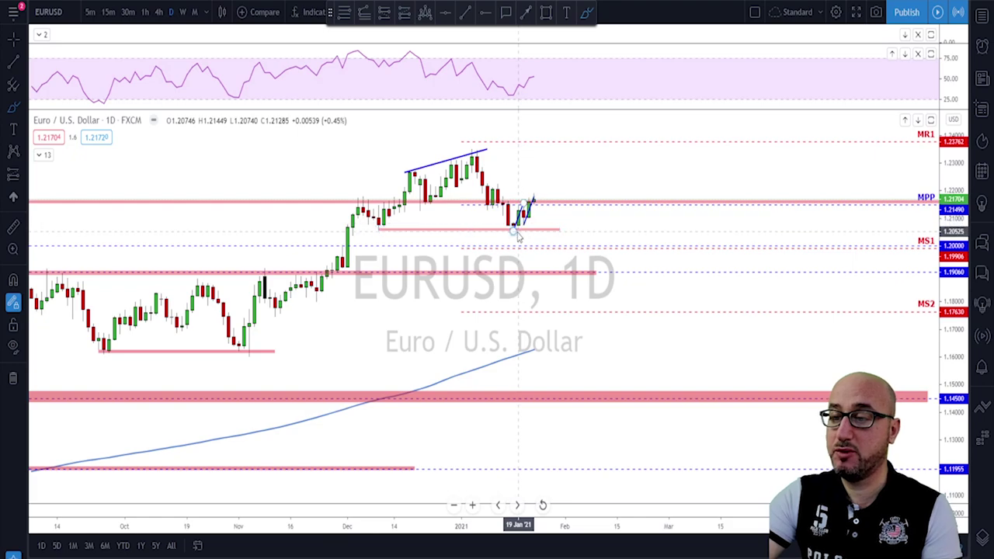
{"action": "scroll", "coordinate": [519, 236], "scroll_direction": "up", "scroll_amount": 2}
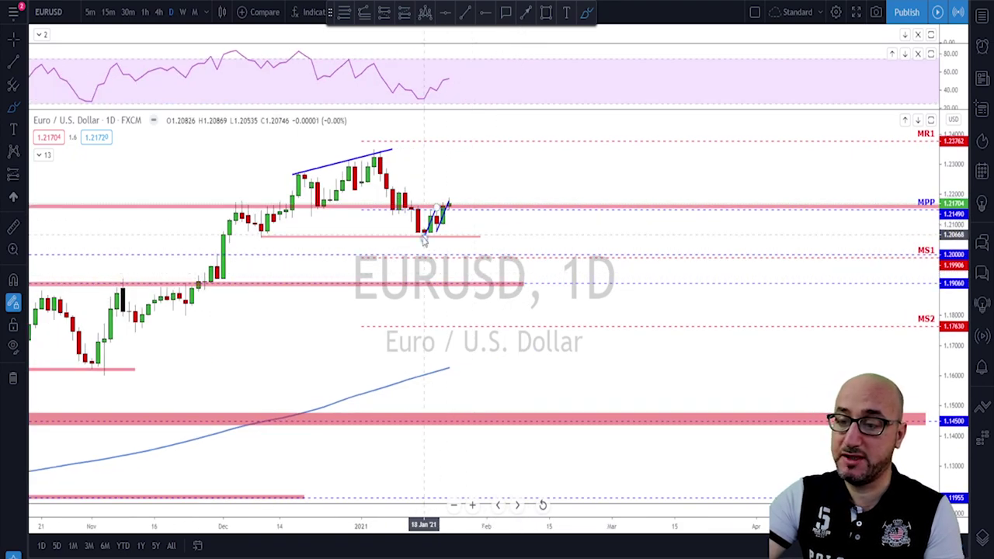
{"action": "scroll", "coordinate": [515, 228], "scroll_direction": "down", "scroll_amount": 1}
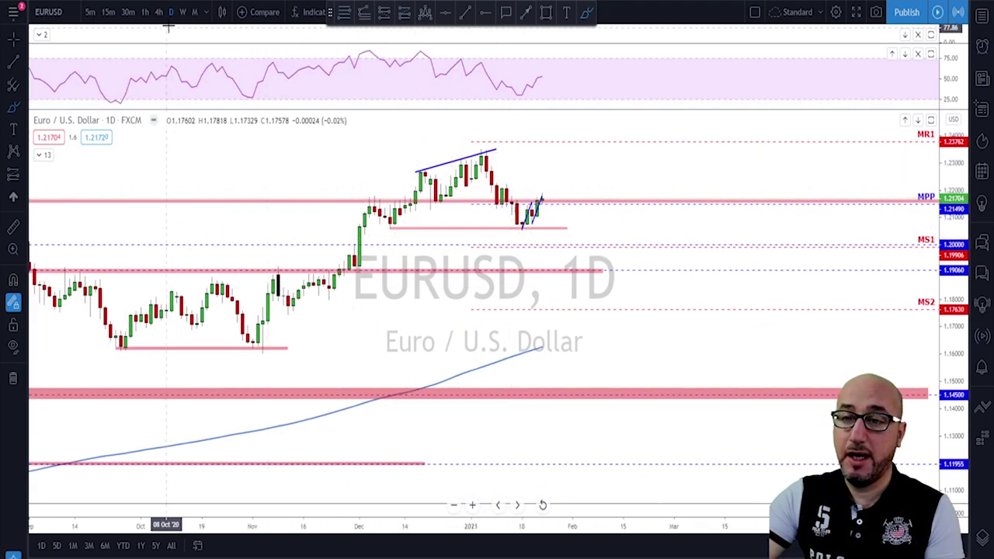
Step: Switch EURUSD to the 4-hour timeframe and extend the short position's end into early February
{"action": "left_click", "coordinate": [159, 12]}
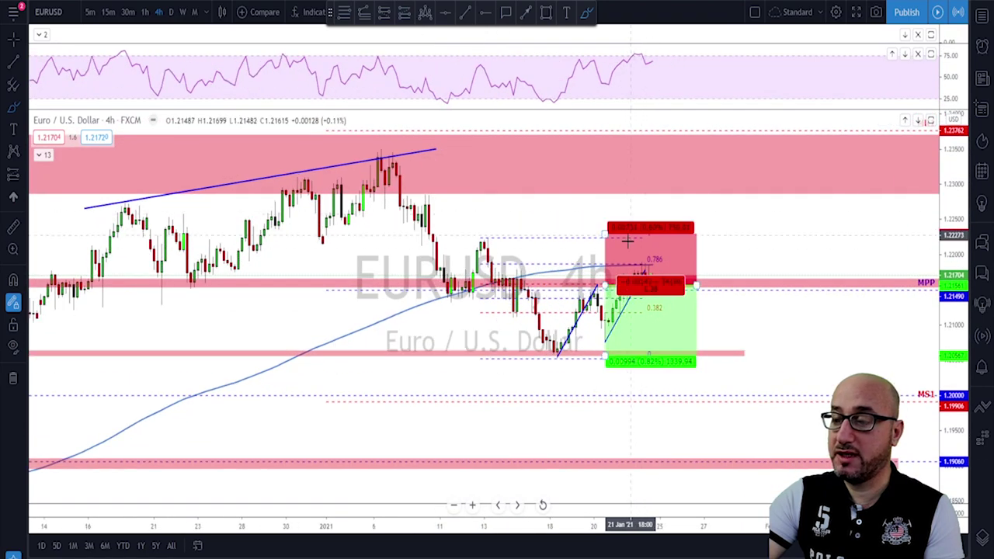
{"action": "scroll", "coordinate": [644, 248], "scroll_direction": "up", "scroll_amount": 1}
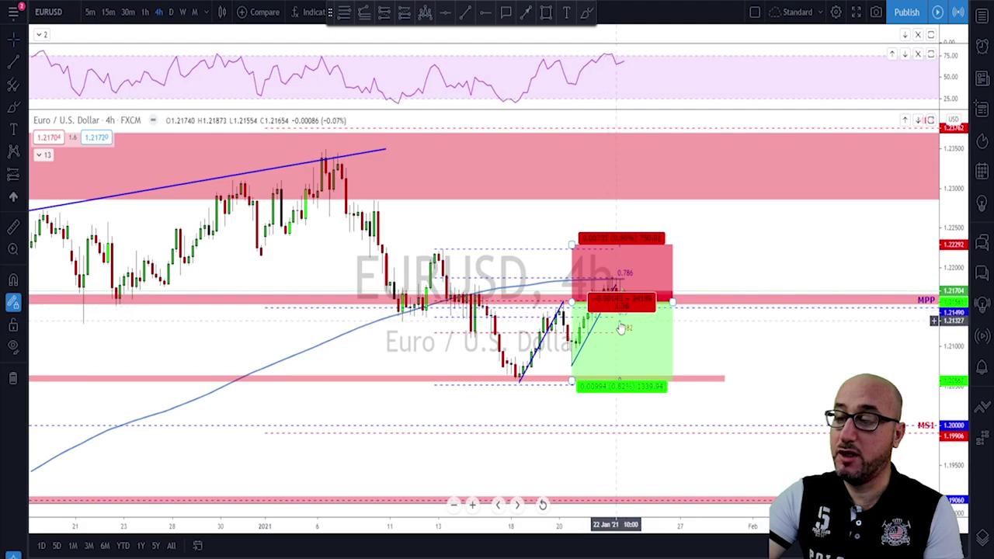
{"action": "left_click_drag", "start_coordinate": [672, 301], "coordinate": [782, 300]}
{"action": "scroll", "coordinate": [567, 224], "scroll_direction": "up", "scroll_amount": 4}
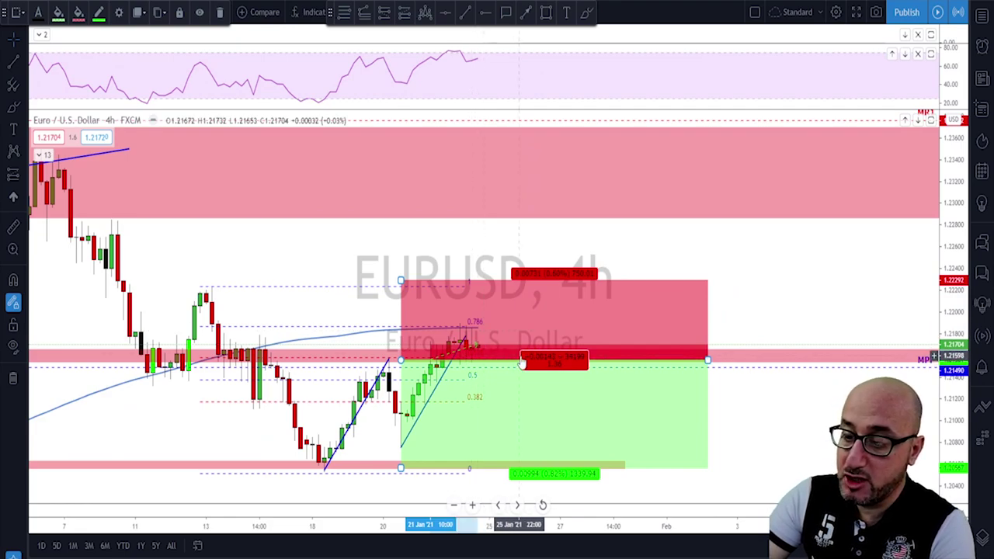
Step: Move the short position away from the candles and delete it, and brush a circle around the latest candles below the 0.786 level, removing the circle
{"action": "left_click_drag", "start_coordinate": [522, 362], "coordinate": [804, 351]}
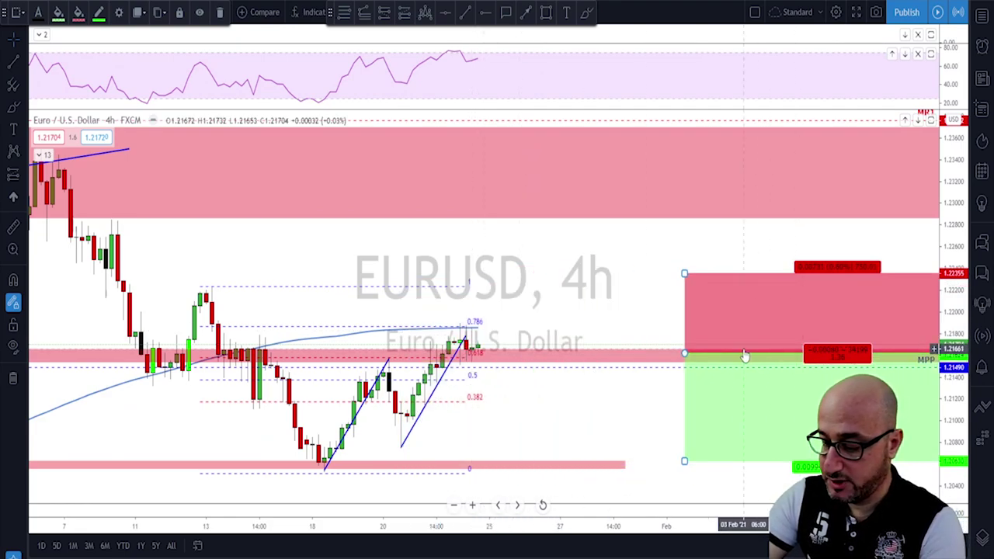
{"action": "key", "text": "Delete"}
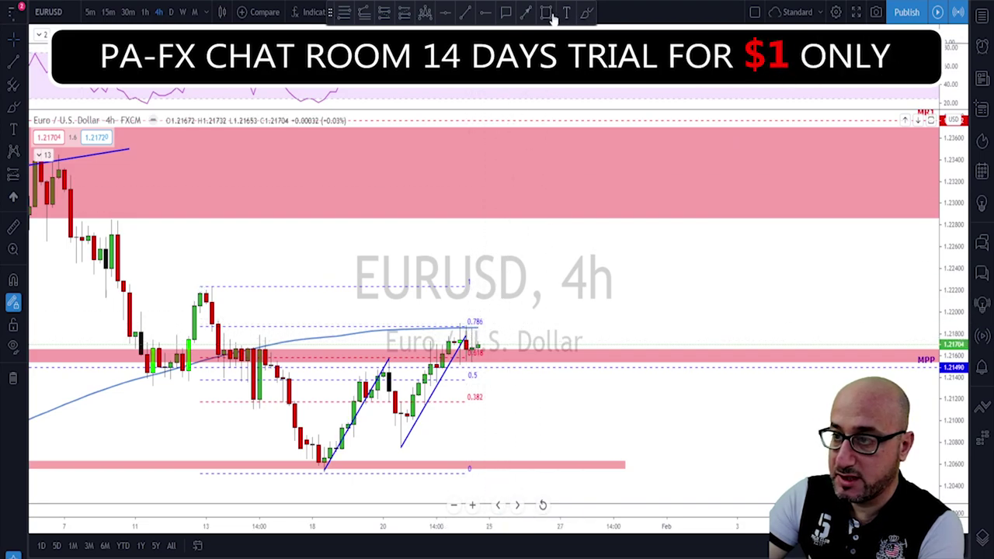
{"action": "left_click", "coordinate": [588, 12]}
{"action": "mouse_move", "coordinate": [465, 325]}
{"action": "left_mouse_down"}
{"action": "mouse_move", "coordinate": [449, 344]}
{"action": "mouse_move", "coordinate": [470, 366]}
{"action": "mouse_move", "coordinate": [466, 323]}
{"action": "left_mouse_up"}
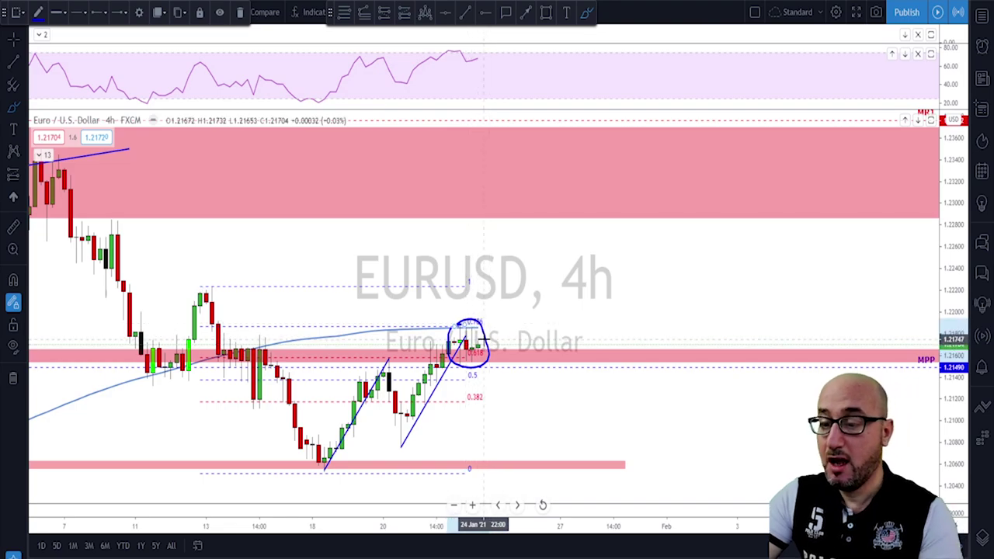
{"action": "key", "text": "Delete"}
Step: Undo the deletion and move of the short position on the 4-hour EURUSD chart
{"action": "scroll", "coordinate": [515, 356], "scroll_direction": "down", "scroll_amount": 2}
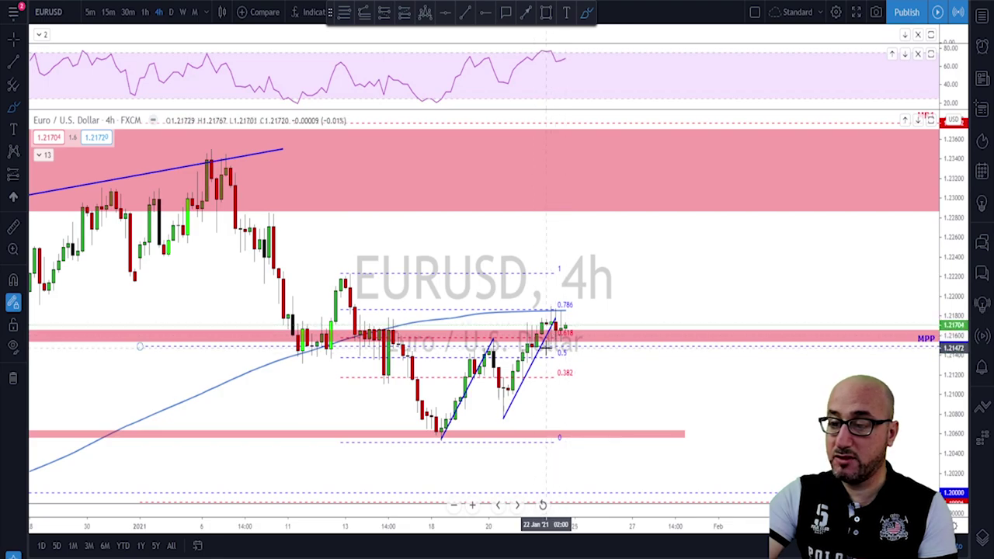
{"action": "left_click", "coordinate": [463, 408]}
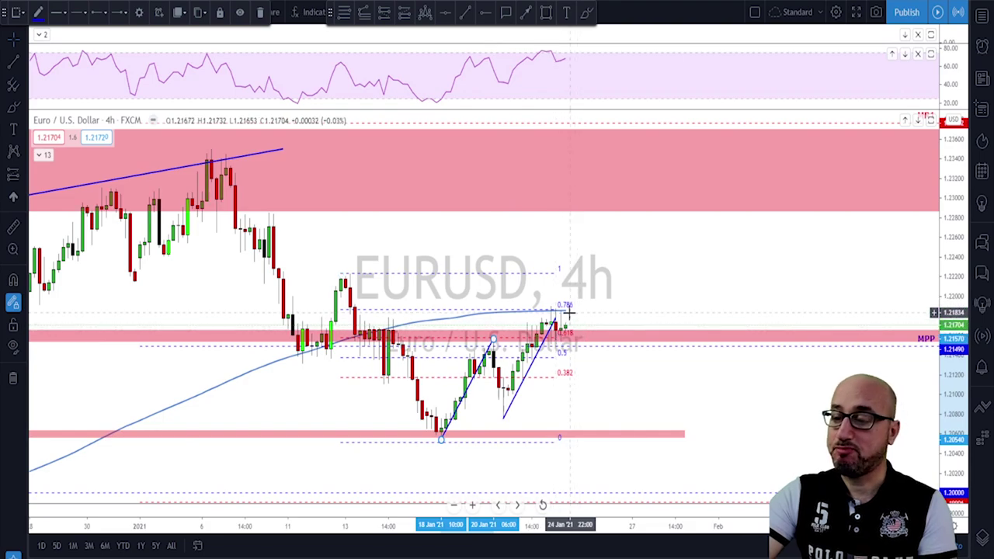
{"action": "scroll", "coordinate": [569, 313], "scroll_direction": "down", "scroll_amount": 2}
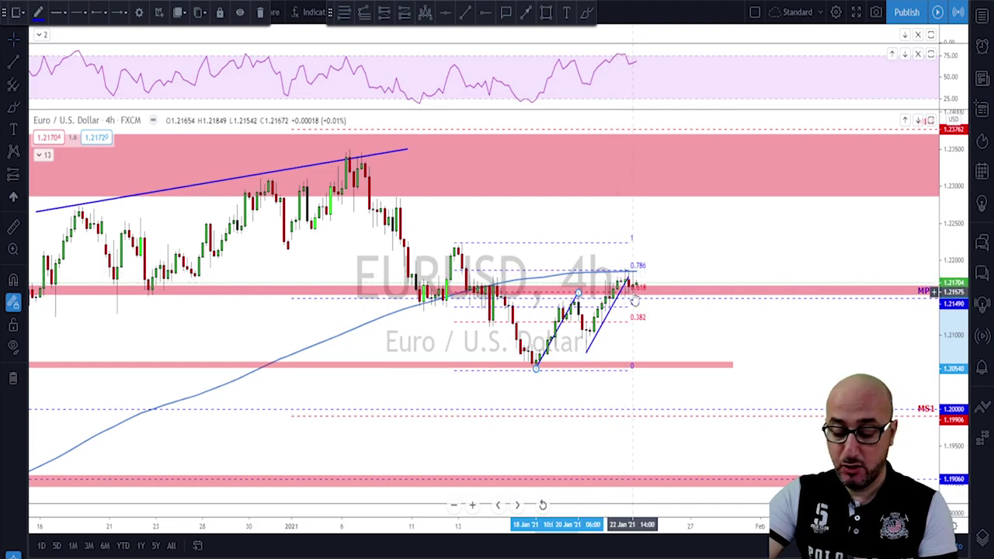
{"action": "key", "text": "ctrl+z"}
{"action": "key", "text": "ctrl+z"}
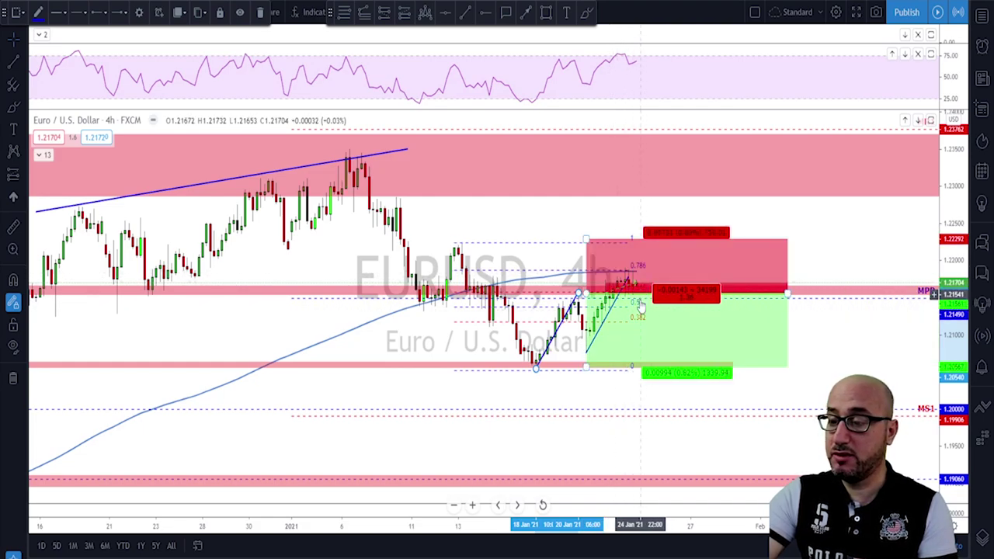
Step: Switch EURUSD to the 1-hour timeframe
{"action": "right_click", "coordinate": [166, 166]}
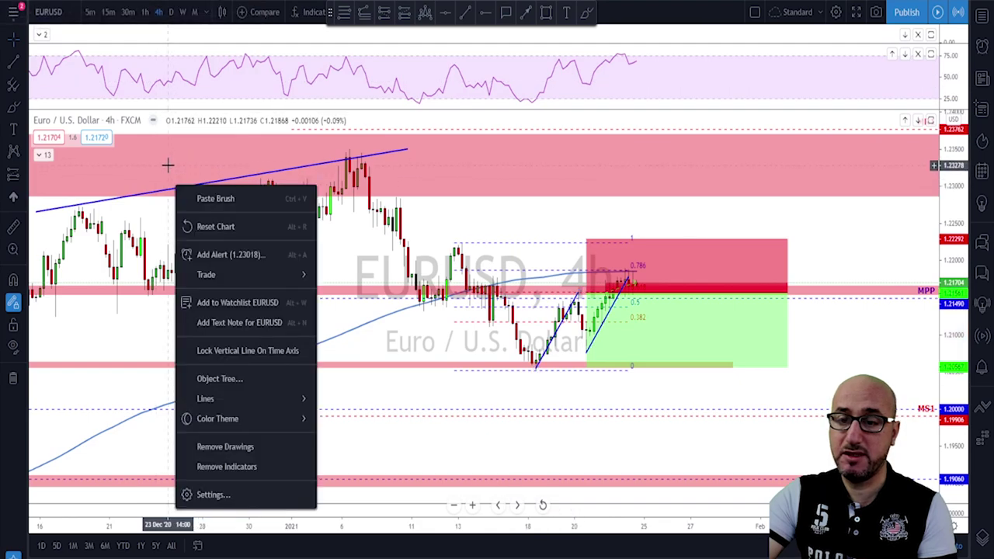
{"action": "left_click", "coordinate": [143, 23]}
{"action": "left_click", "coordinate": [145, 12]}
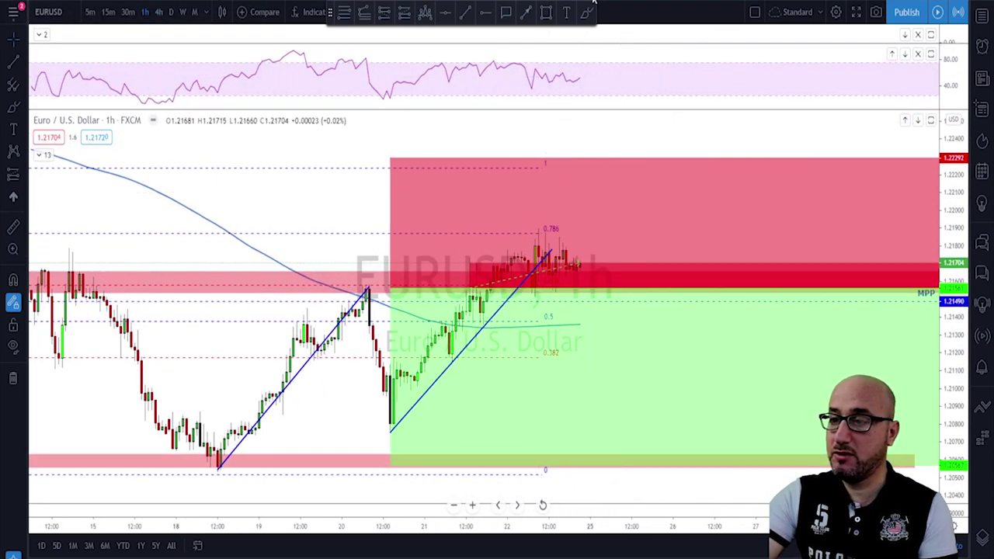
Step: Brush an arc over the 22 January EURUSD highs and a zigzag path dropping to about 1.211, and undo the strokes
{"action": "left_click", "coordinate": [587, 13]}
{"action": "mouse_move", "coordinate": [507, 247]}
{"action": "left_mouse_down"}
{"action": "mouse_move", "coordinate": [533, 230]}
{"action": "mouse_move", "coordinate": [567, 234]}
{"action": "mouse_move", "coordinate": [579, 249]}
{"action": "left_mouse_up"}
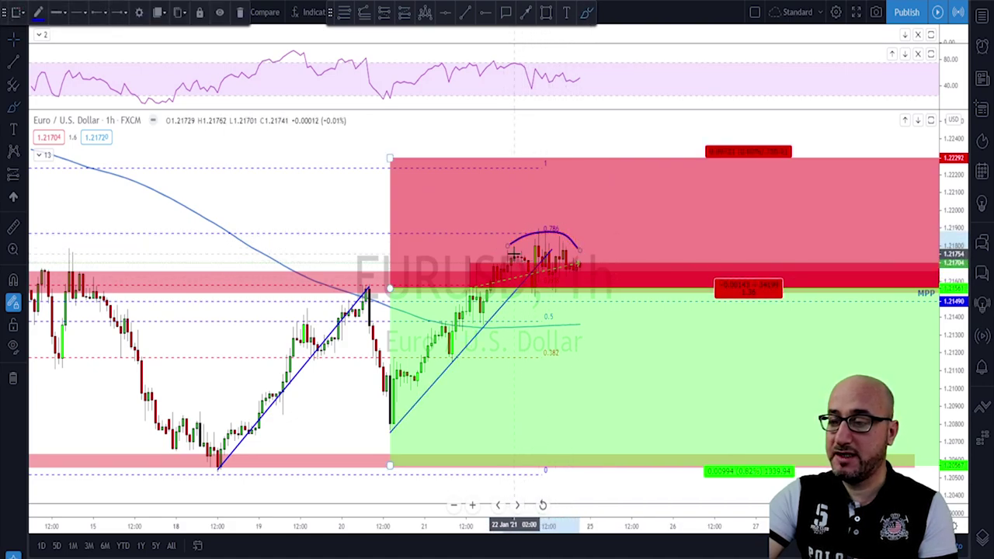
{"action": "mouse_move", "coordinate": [515, 256]}
{"action": "left_mouse_down"}
{"action": "mouse_move", "coordinate": [549, 288]}
{"action": "mouse_move", "coordinate": [561, 256]}
{"action": "mouse_move", "coordinate": [576, 265]}
{"action": "mouse_move", "coordinate": [578, 303]}
{"action": "mouse_move", "coordinate": [588, 295]}
{"action": "mouse_move", "coordinate": [618, 372]}
{"action": "left_mouse_up"}
{"action": "key", "text": "ctrl+z"}
{"action": "key", "text": "ctrl+y"}
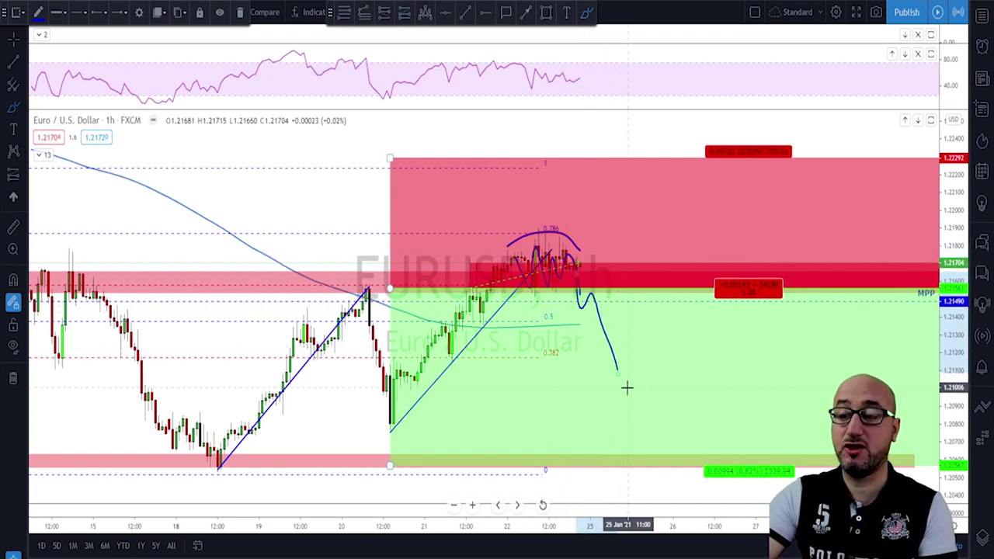
{"action": "key", "text": "ctrl+z"}
{"action": "key", "text": "ctrl+z"}
{"action": "key", "text": "ctrl+z"}
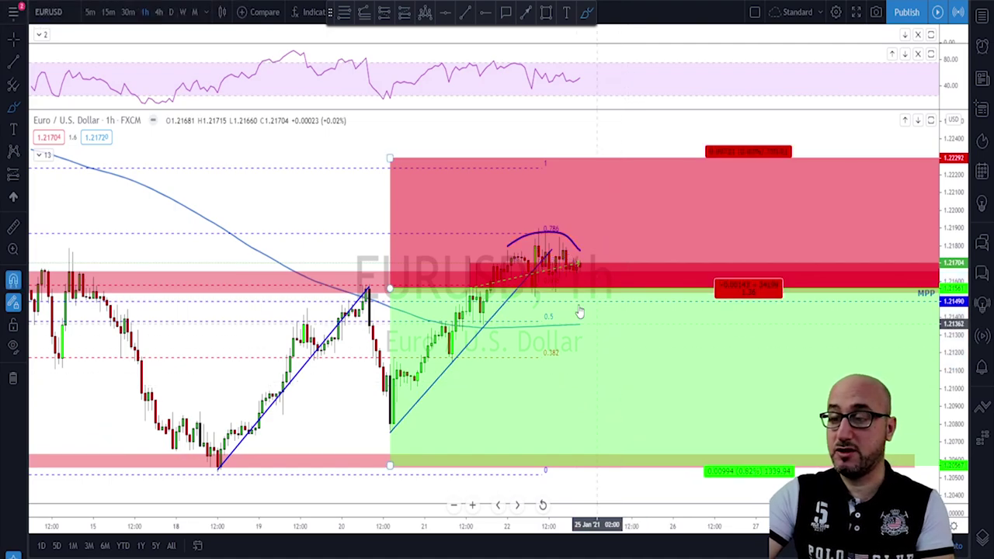
Step: Brush a path along the hourly EURUSD swings from the 18 January low to a projected rise at about 1.224, and delete it
{"action": "scroll", "coordinate": [596, 265], "scroll_direction": "down", "scroll_amount": 3}
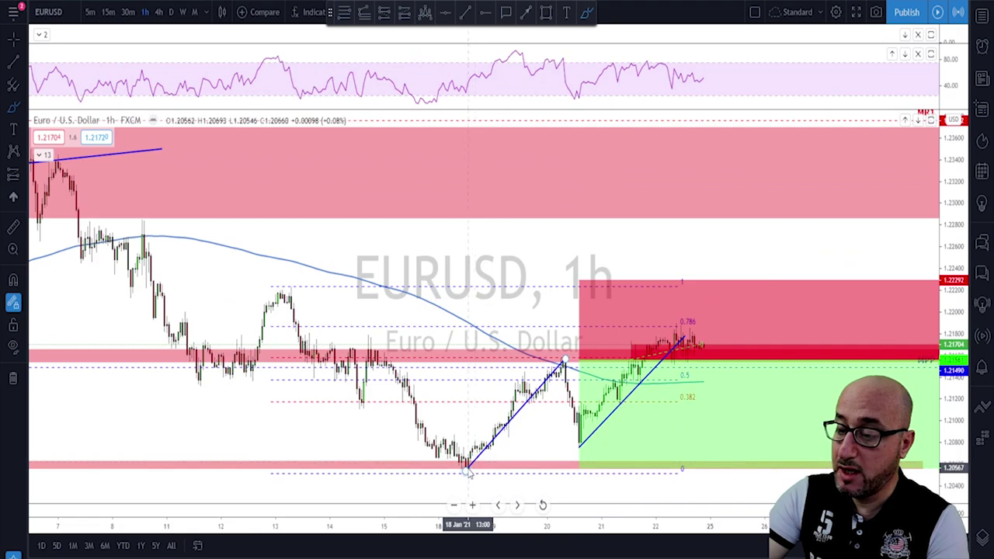
{"action": "mouse_move", "coordinate": [467, 471]}
{"action": "left_mouse_down"}
{"action": "mouse_move", "coordinate": [559, 360]}
{"action": "mouse_move", "coordinate": [578, 439]}
{"action": "mouse_move", "coordinate": [628, 362]}
{"action": "mouse_move", "coordinate": [677, 320]}
{"action": "mouse_move", "coordinate": [698, 357]}
{"action": "mouse_move", "coordinate": [735, 268]}
{"action": "left_mouse_up"}
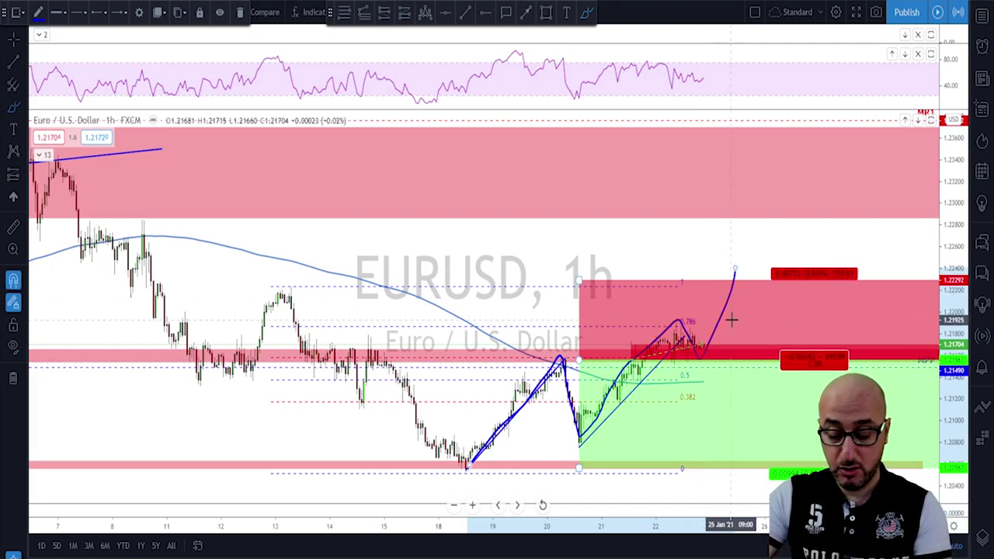
{"action": "key", "text": "Delete"}
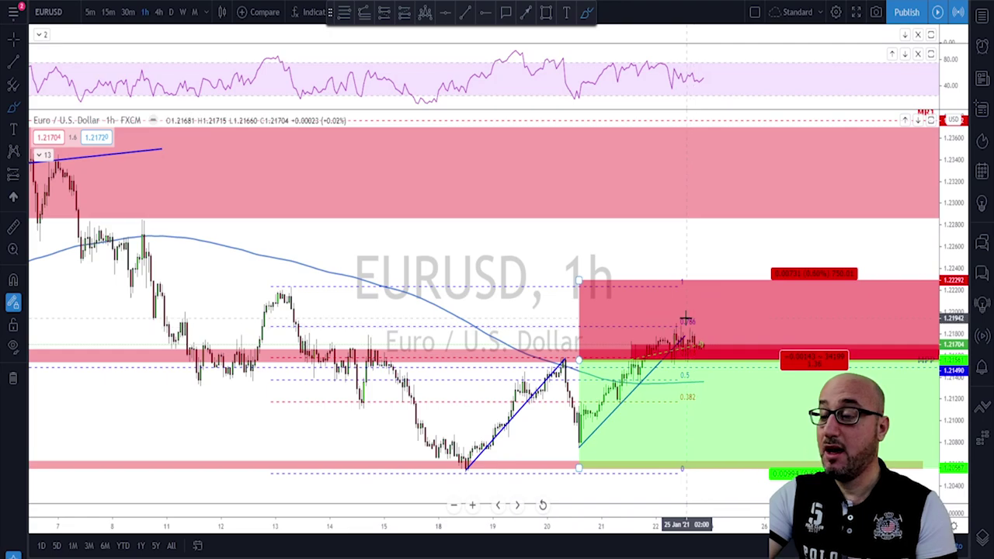
Step: Brush a neckline and a projected EURUSD drop to a circled target at about 1.206, and undo the strokes
{"action": "scroll", "coordinate": [728, 288], "scroll_direction": "down", "scroll_amount": 3}
{"action": "scroll", "coordinate": [749, 246], "scroll_direction": "up", "scroll_amount": 5}
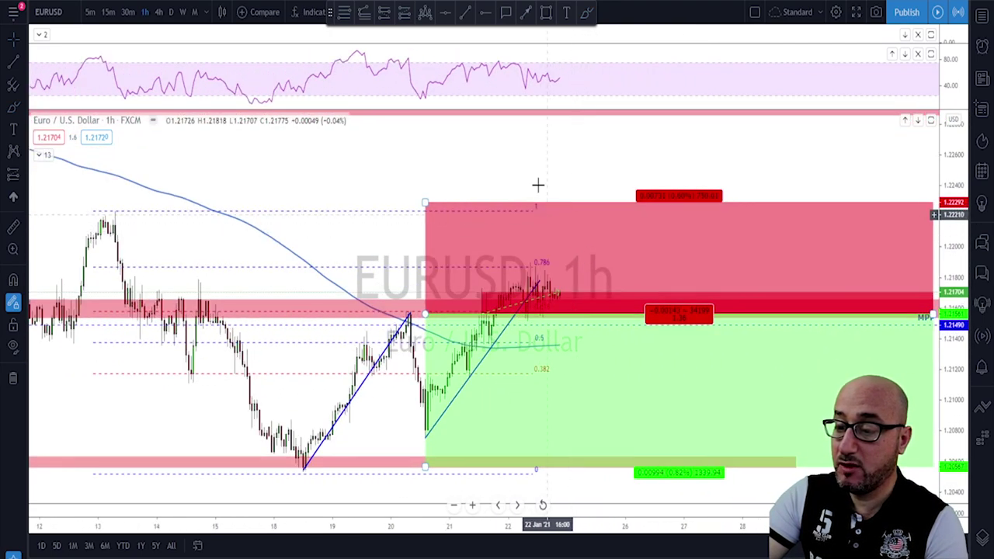
{"action": "left_click", "coordinate": [587, 12]}
{"action": "mouse_move", "coordinate": [511, 319]}
{"action": "left_mouse_down"}
{"action": "mouse_move", "coordinate": [550, 290]}
{"action": "mouse_move", "coordinate": [566, 339]}
{"action": "mouse_move", "coordinate": [573, 308]}
{"action": "mouse_move", "coordinate": [623, 459]}
{"action": "mouse_move", "coordinate": [632, 419]}
{"action": "left_mouse_up"}
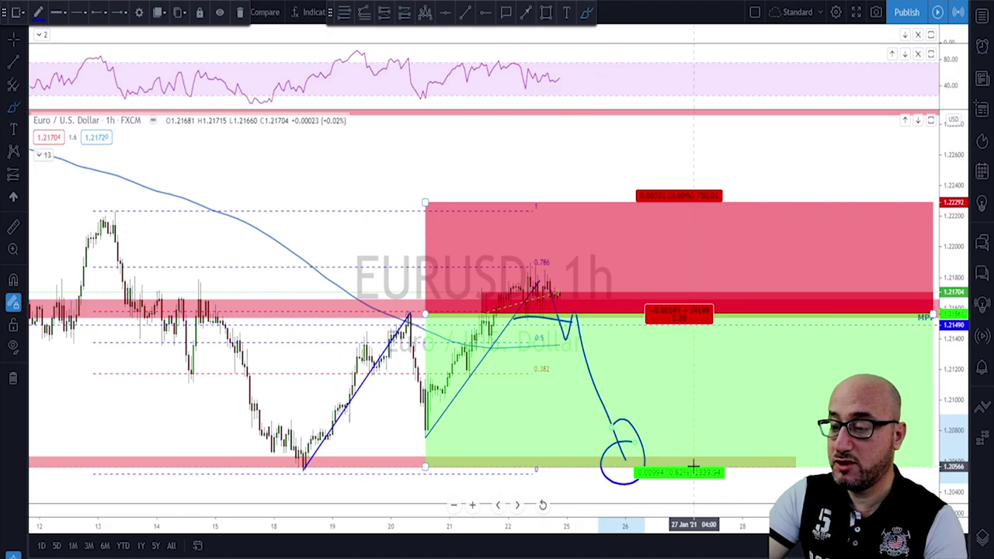
{"action": "key", "text": "ctrl+z"}
{"action": "key", "text": "ctrl+z"}
{"action": "key", "text": "ctrl+z"}
{"action": "key", "text": "ctrl+z"}
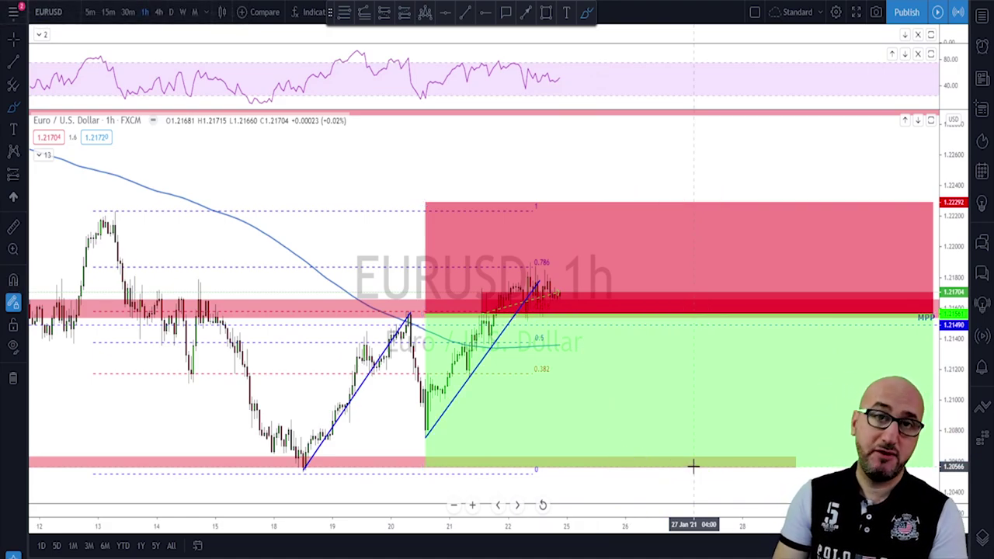
Step: Change the chart to GBPUSD and switch it to the daily timeframe
{"action": "key", "text": "Down"}
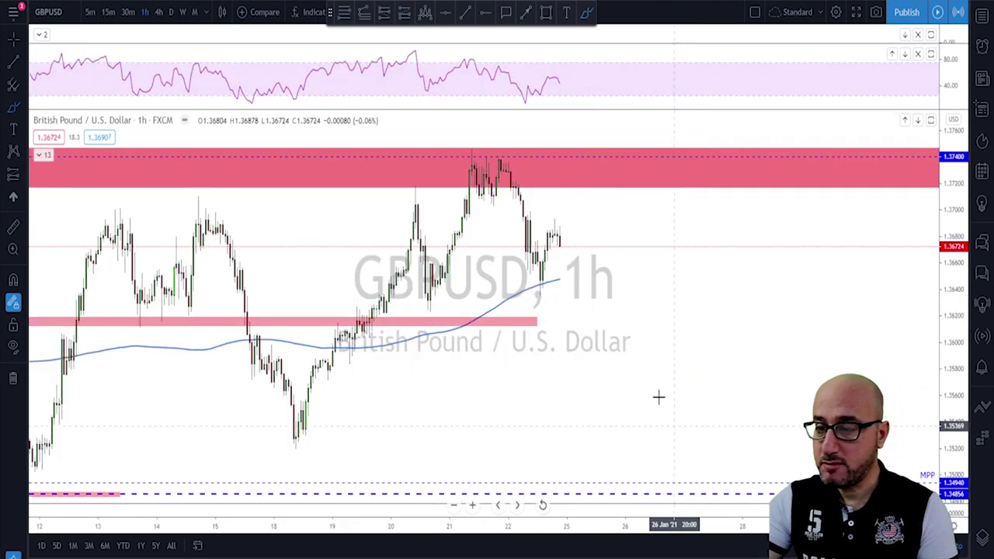
{"action": "scroll", "coordinate": [649, 333], "scroll_direction": "down", "scroll_amount": 1}
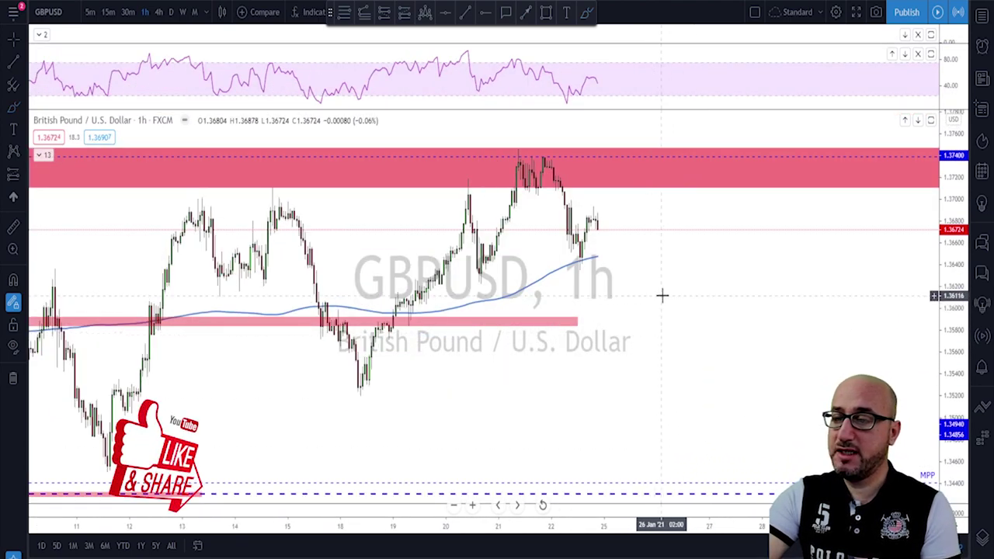
{"action": "left_click_drag", "start_coordinate": [661, 295], "coordinate": [637, 284]}
{"action": "left_click", "coordinate": [171, 12]}
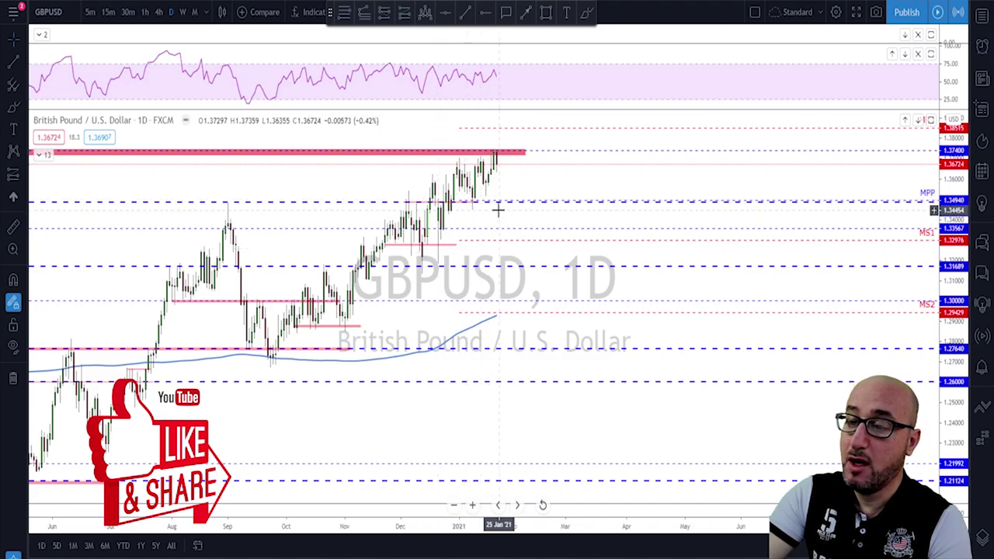
{"action": "scroll", "coordinate": [524, 220], "scroll_direction": "down", "scroll_amount": 5}
{"action": "scroll", "coordinate": [542, 209], "scroll_direction": "down", "scroll_amount": 5}
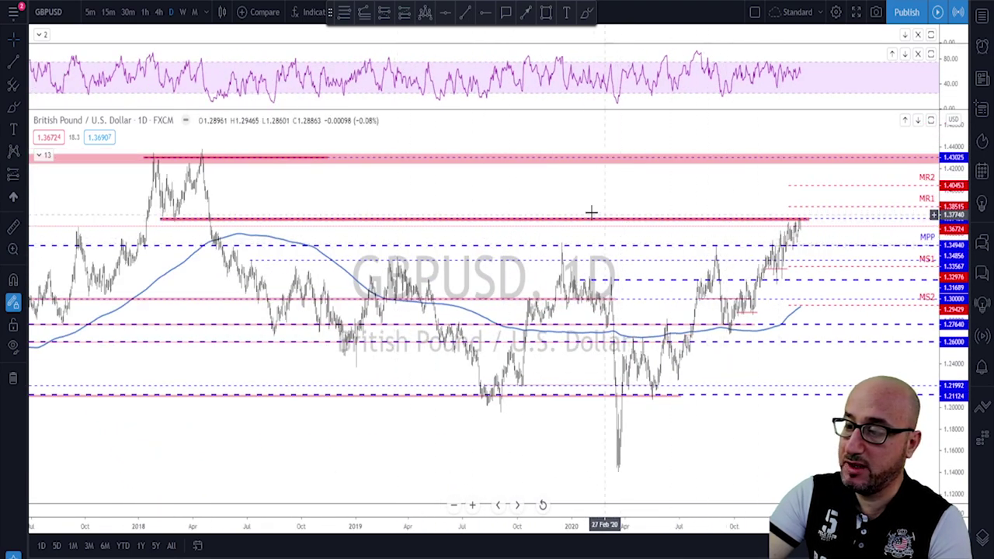
Step: Brush a circle around the early March 2018 GBPUSD lows at the 1.37400 level, and remove it
{"action": "left_click", "coordinate": [586, 12]}
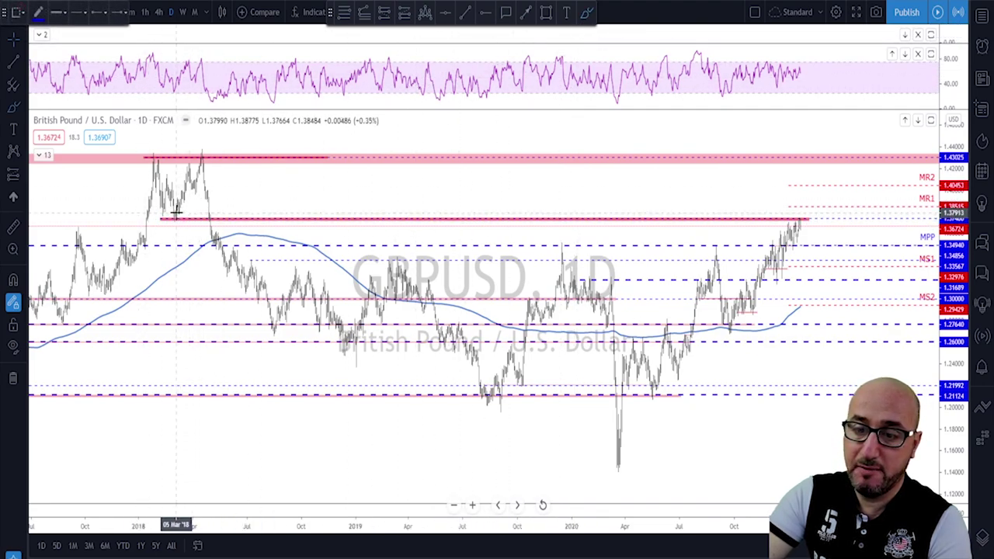
{"action": "left_click_drag", "start_coordinate": [178, 212], "coordinate": [156, 218]}
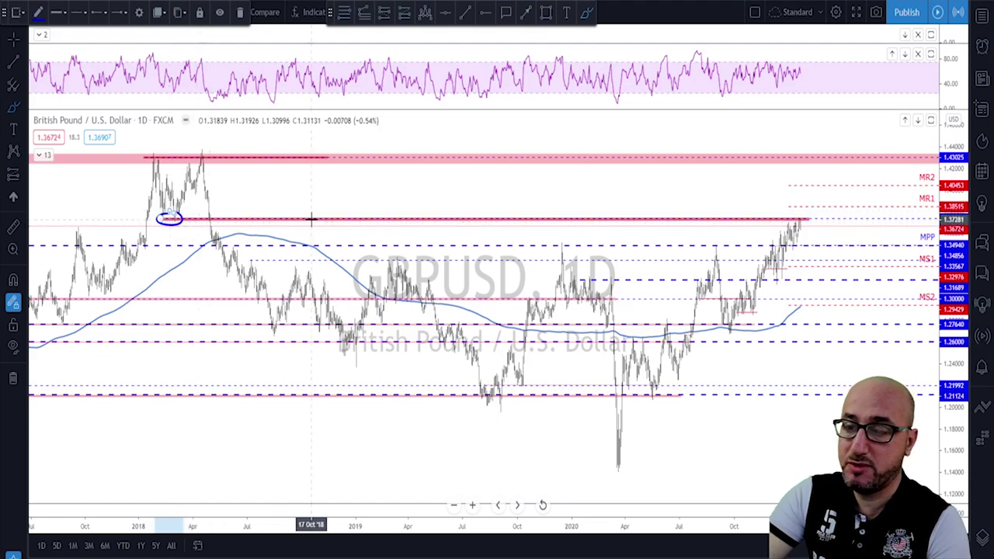
{"action": "left_click", "coordinate": [337, 223]}
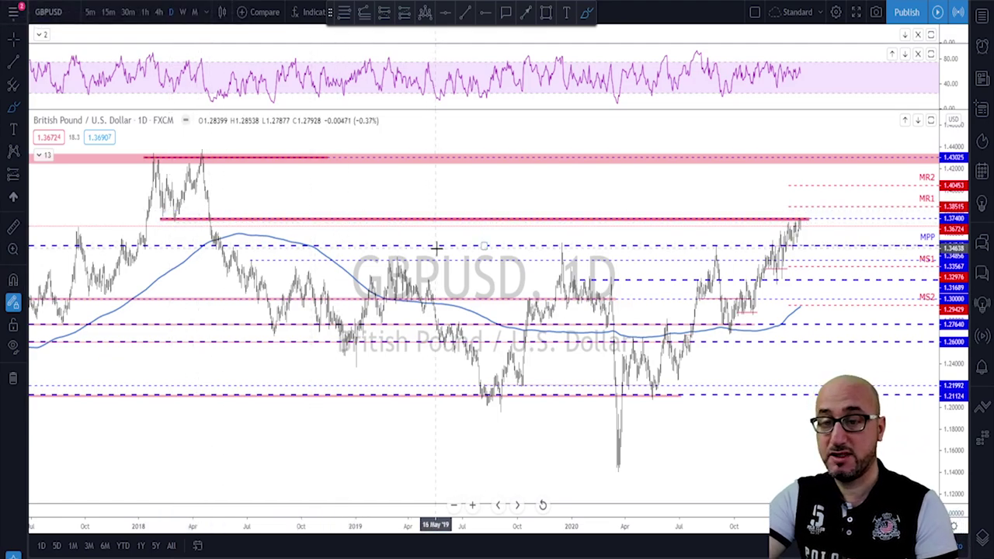
Step: Switch GBPUSD to the 4-hour timeframe
{"action": "scroll", "coordinate": [466, 249], "scroll_direction": "up", "scroll_amount": 5}
{"action": "scroll", "coordinate": [603, 256], "scroll_direction": "up", "scroll_amount": 2}
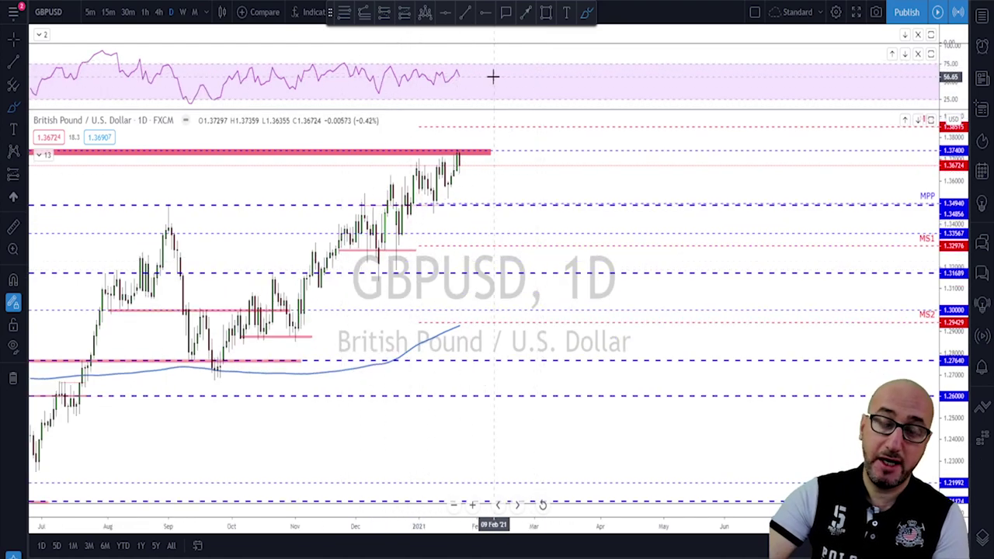
{"action": "left_click", "coordinate": [158, 12]}
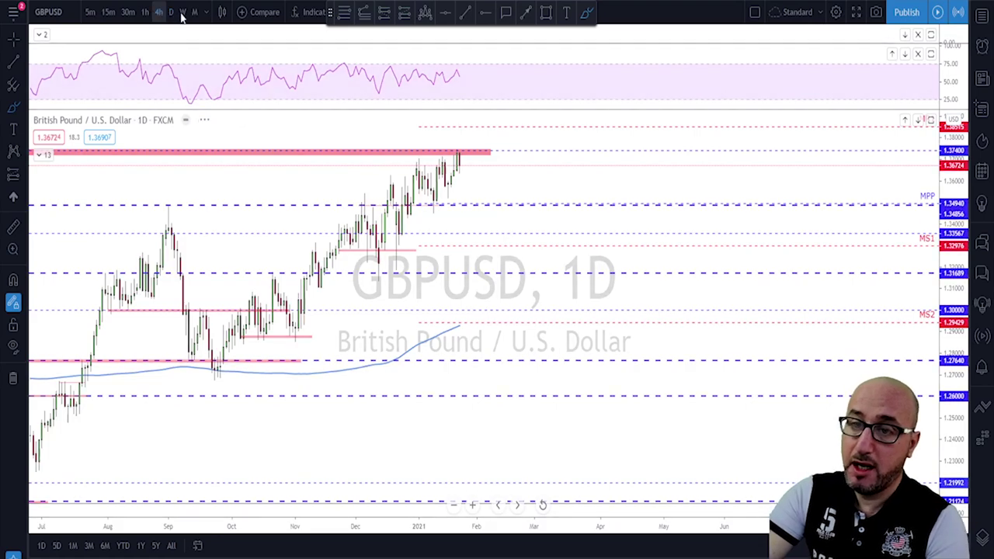
{"action": "scroll", "coordinate": [510, 194], "scroll_direction": "down", "scroll_amount": 4}
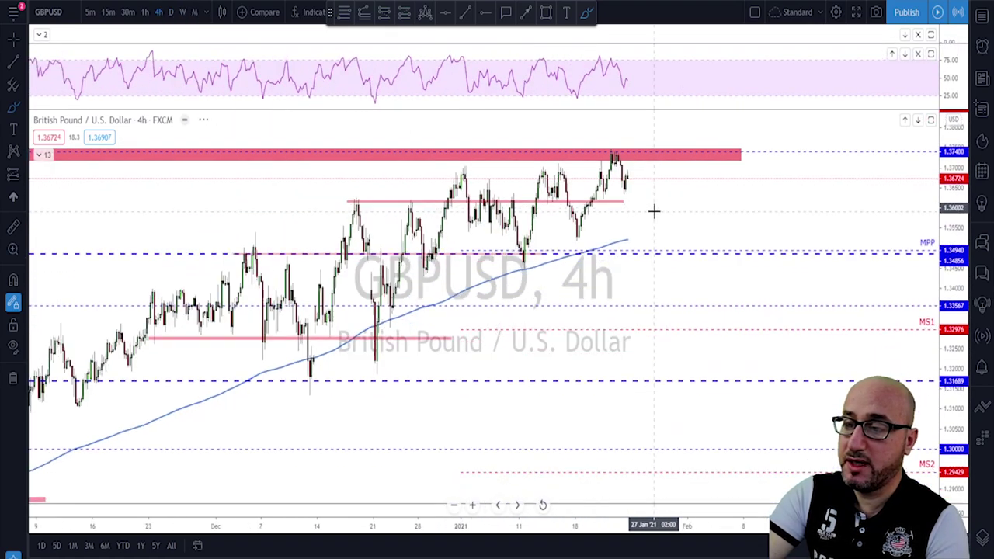
Step: Brush the January GBPUSD swings, two converging trendlines and a projected breakout to about 1.385, and undo the strokes
{"action": "mouse_move", "coordinate": [512, 167]}
{"action": "left_mouse_down"}
{"action": "mouse_move", "coordinate": [558, 237]}
{"action": "mouse_move", "coordinate": [594, 179]}
{"action": "mouse_move", "coordinate": [620, 221]}
{"action": "mouse_move", "coordinate": [649, 159]}
{"action": "mouse_move", "coordinate": [663, 158]}
{"action": "left_mouse_up"}
{"action": "mouse_move", "coordinate": [564, 260]}
{"action": "left_mouse_down"}
{"action": "mouse_move", "coordinate": [608, 234]}
{"action": "mouse_move", "coordinate": [677, 167]}
{"action": "left_mouse_up"}
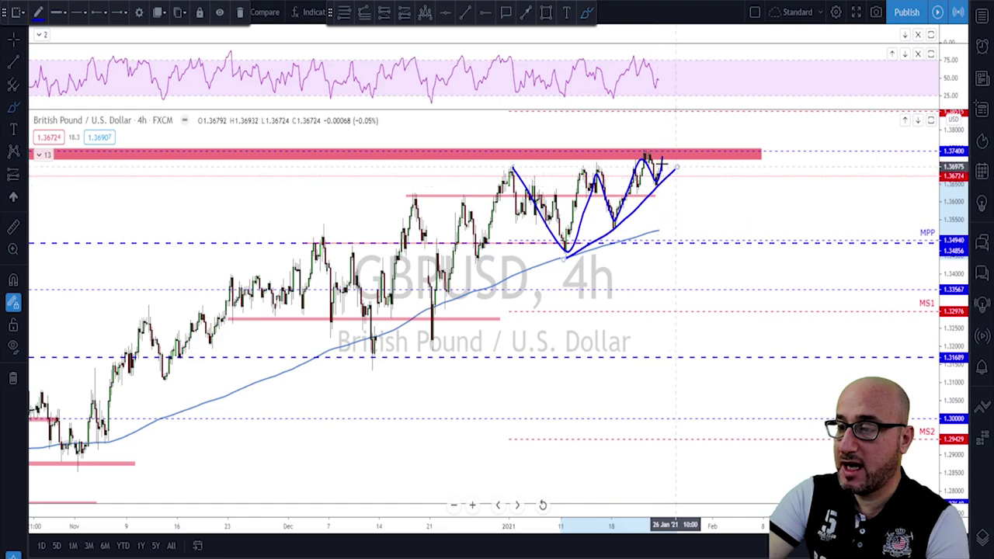
{"action": "mouse_move", "coordinate": [512, 166]}
{"action": "left_mouse_down"}
{"action": "mouse_move", "coordinate": [664, 156]}
{"action": "mouse_move", "coordinate": [696, 113]}
{"action": "left_mouse_up"}
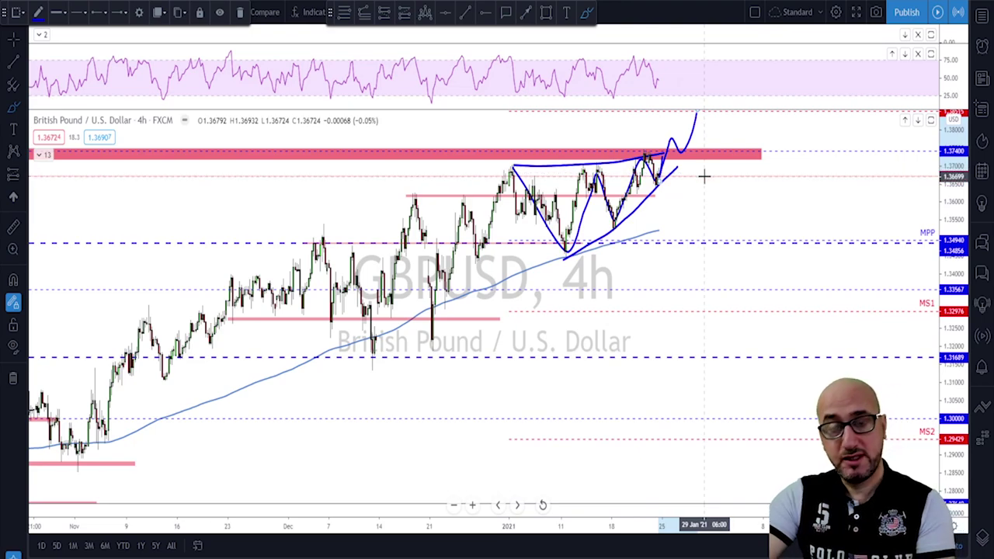
{"action": "key", "text": "ctrl+z"}
{"action": "key", "text": "ctrl+z"}
{"action": "key", "text": "ctrl+z"}
{"action": "key", "text": "ctrl+z"}
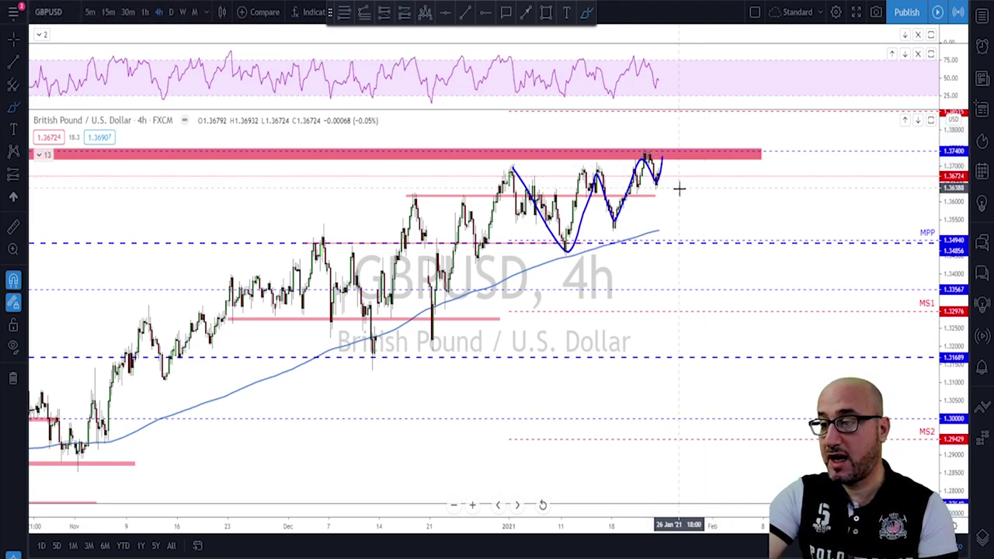
Step: Extend the pink zone near 1.361 to early February 2021 and raise its upper edge
{"action": "scroll", "coordinate": [663, 211], "scroll_direction": "up", "scroll_amount": 1}
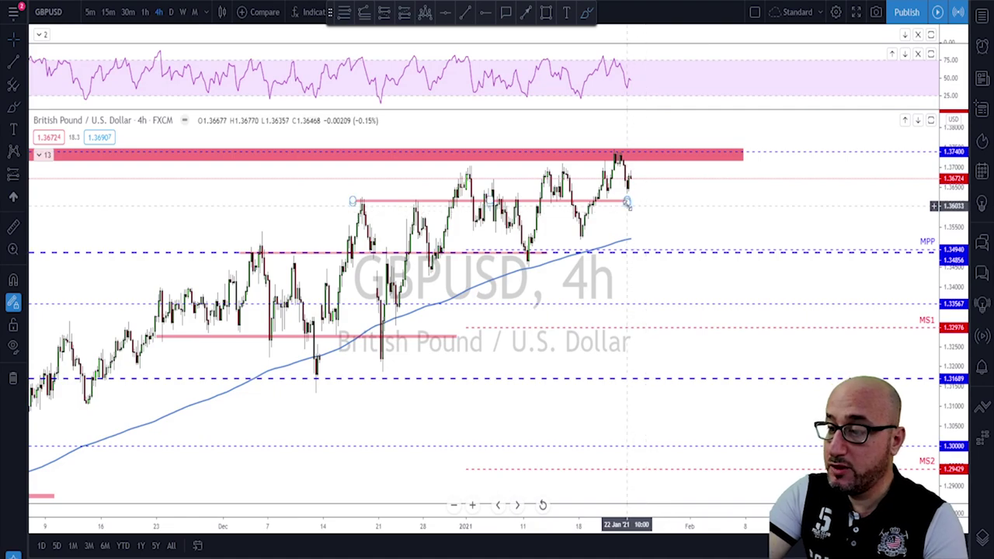
{"action": "left_click_drag", "start_coordinate": [628, 202], "coordinate": [691, 198]}
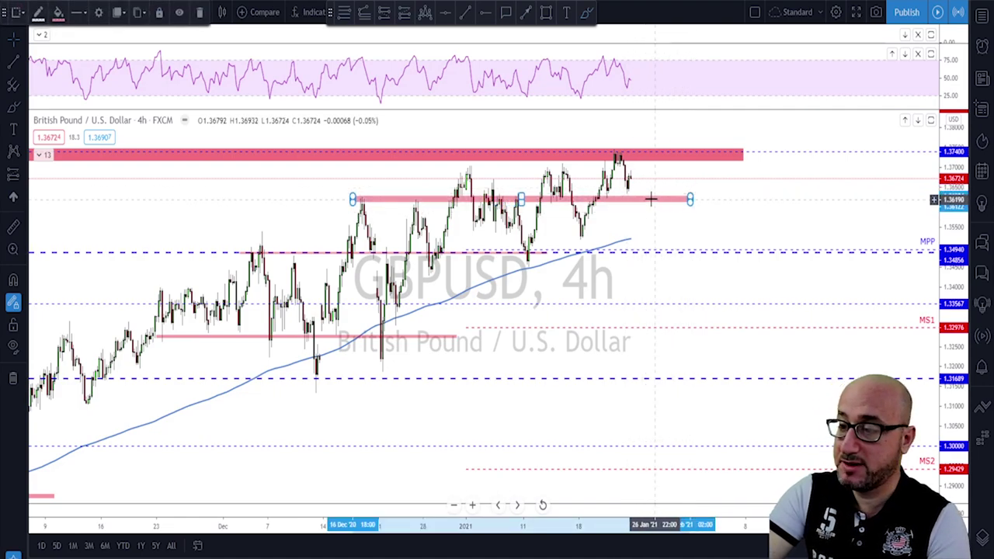
Step: Brush a projected GBPUSD drop to a circle at the MPP level, and extend the pink zone there to 5 February 2021
{"action": "left_click", "coordinate": [589, 15]}
{"action": "left_click_drag", "start_coordinate": [631, 177], "coordinate": [638, 209]}
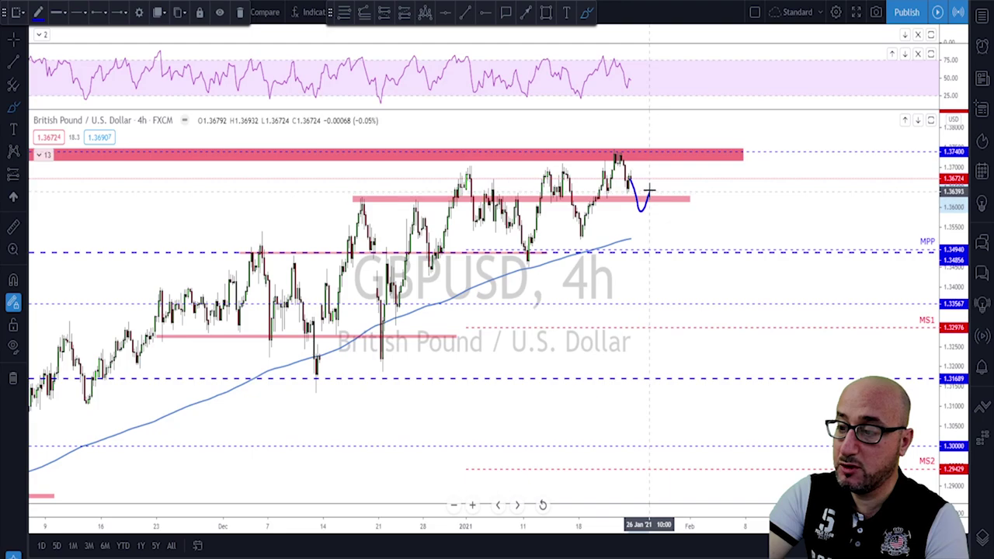
{"action": "left_click_drag", "start_coordinate": [650, 196], "coordinate": [665, 251]}
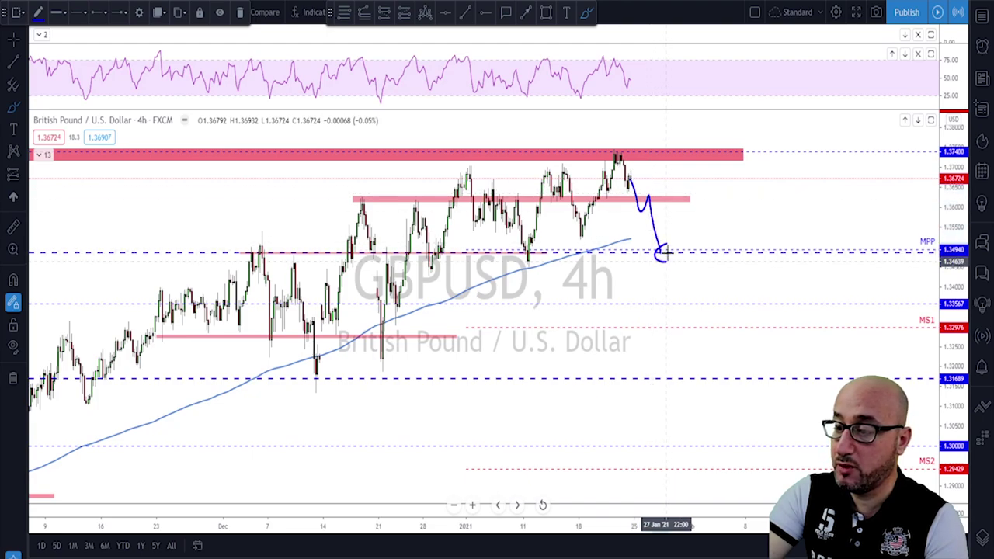
{"action": "left_click_drag", "start_coordinate": [547, 254], "coordinate": [742, 251]}
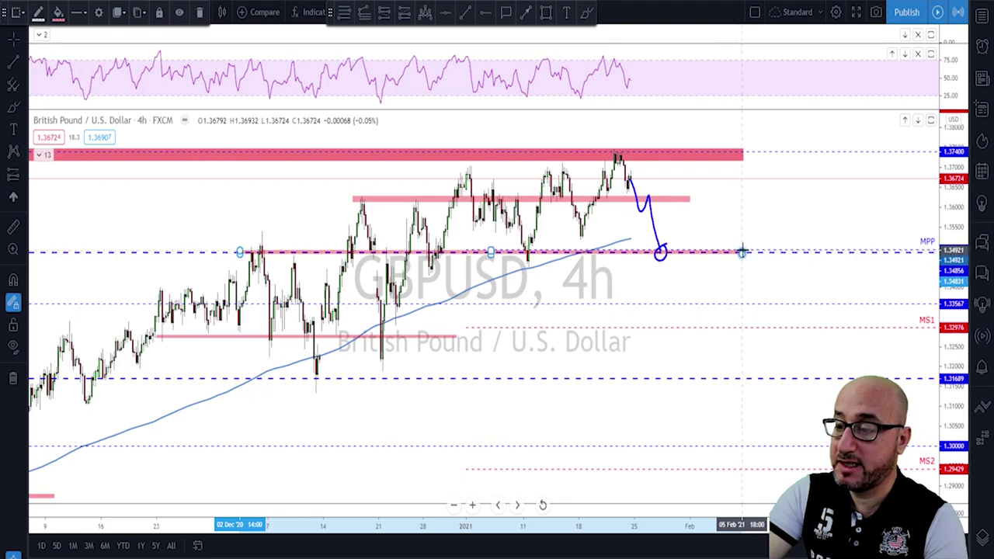
Step: Delete the brushed drop path and the circle at the MPP level
{"action": "left_click", "coordinate": [661, 251]}
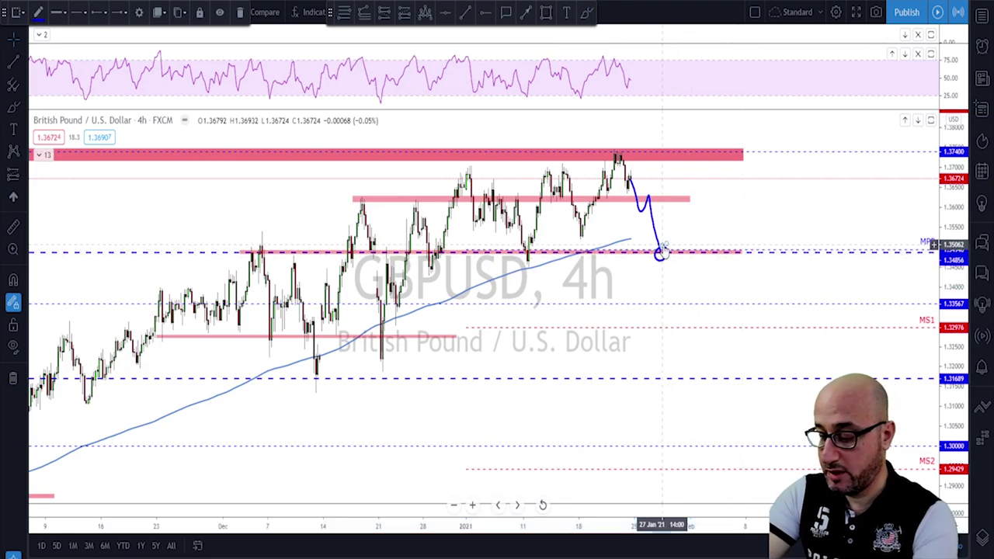
{"action": "key", "text": "Delete"}
{"action": "left_click", "coordinate": [656, 237]}
{"action": "key", "text": "Delete"}
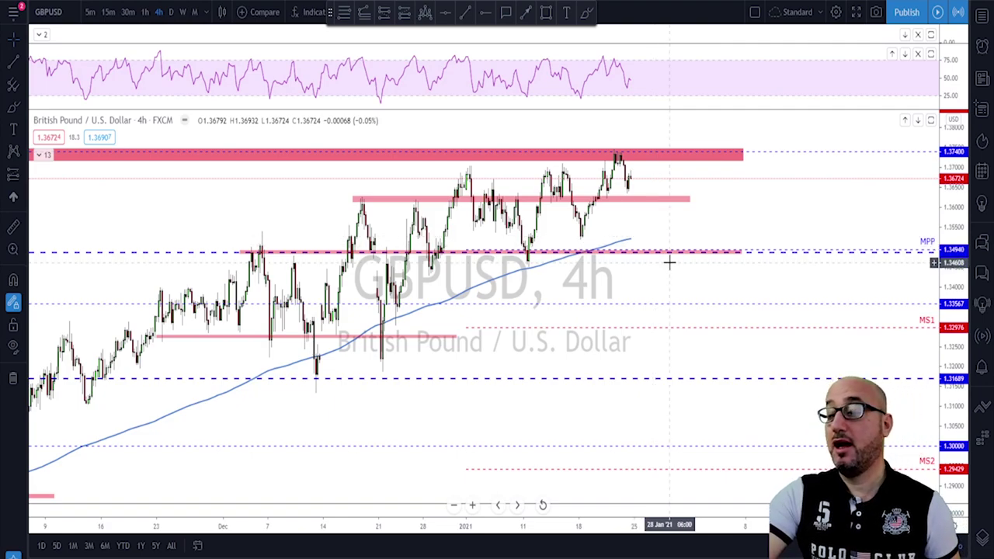
{"action": "left_click", "coordinate": [634, 254]}
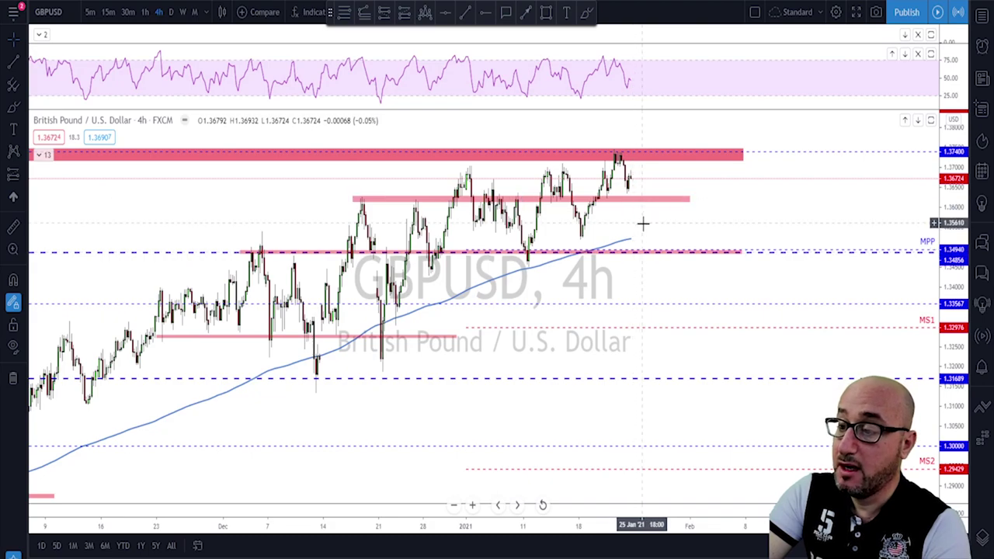
Step: View GBPUSD on the daily timeframe and return it to the 4-hour timeframe
{"action": "scroll", "coordinate": [642, 226], "scroll_direction": "down", "scroll_amount": 4}
{"action": "scroll", "coordinate": [690, 238], "scroll_direction": "up", "scroll_amount": 2}
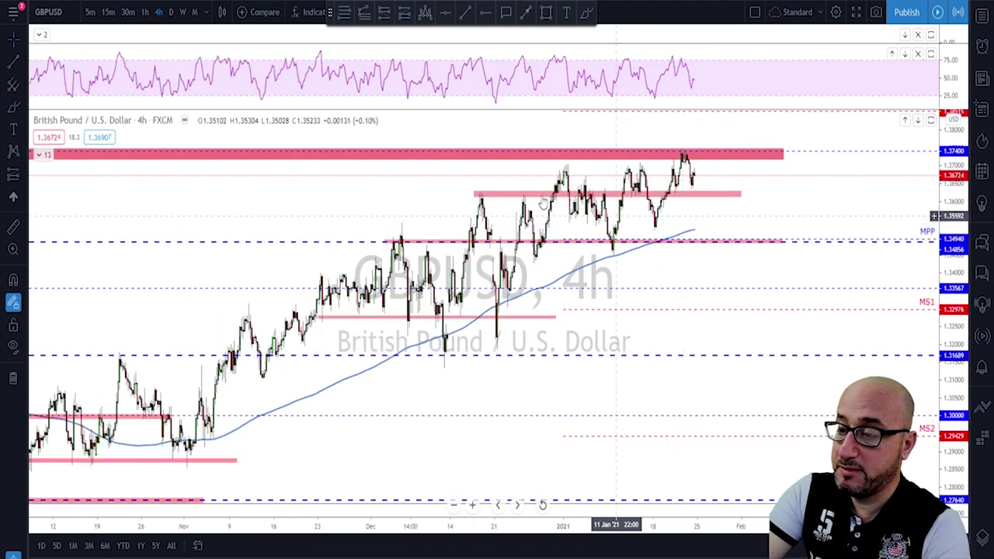
{"action": "left_click", "coordinate": [172, 12]}
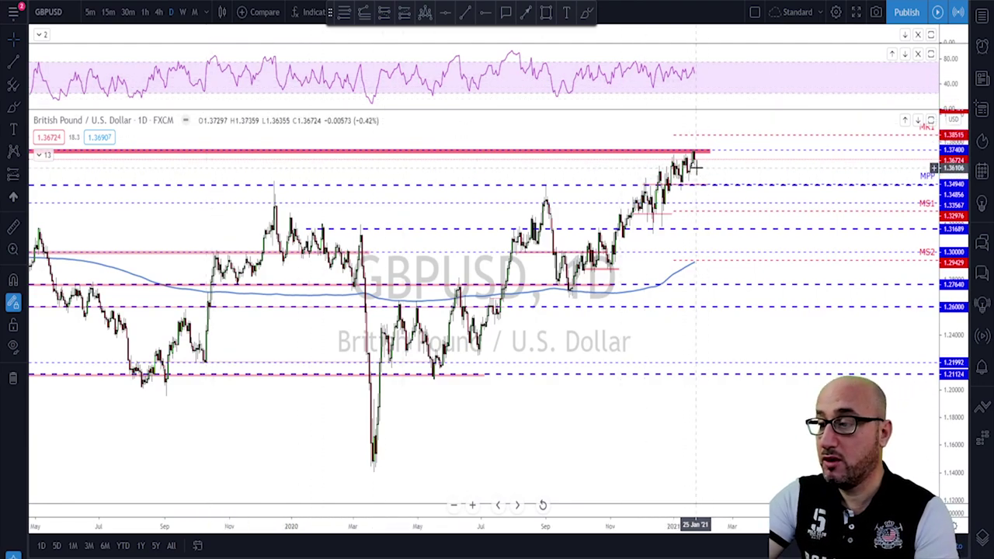
{"action": "scroll", "coordinate": [699, 162], "scroll_direction": "up", "scroll_amount": 1}
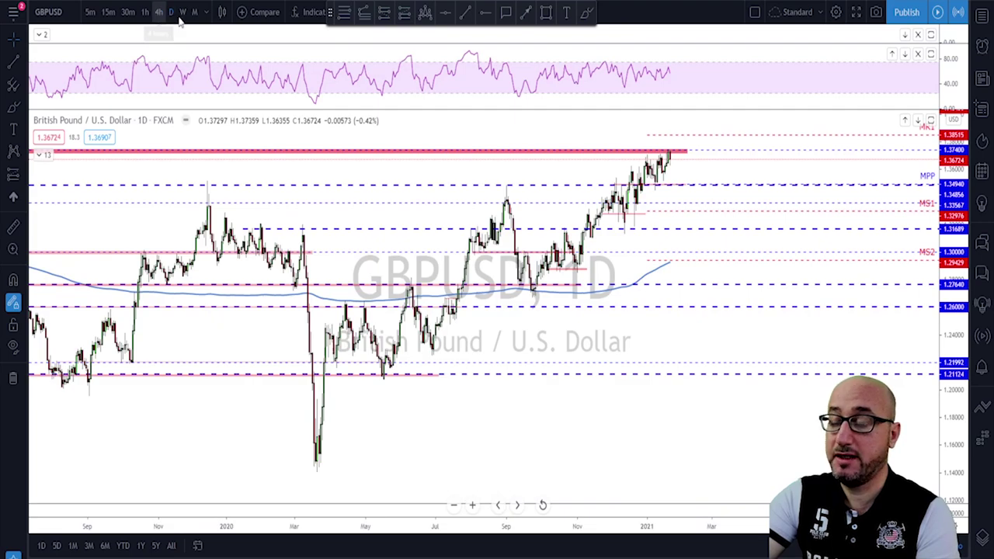
{"action": "left_click", "coordinate": [158, 12]}
Step: Brush and undo a projected GBPUSD rise above 1.38, and circle the 21 January high at the 1.37400 zone
{"action": "left_click", "coordinate": [588, 14]}
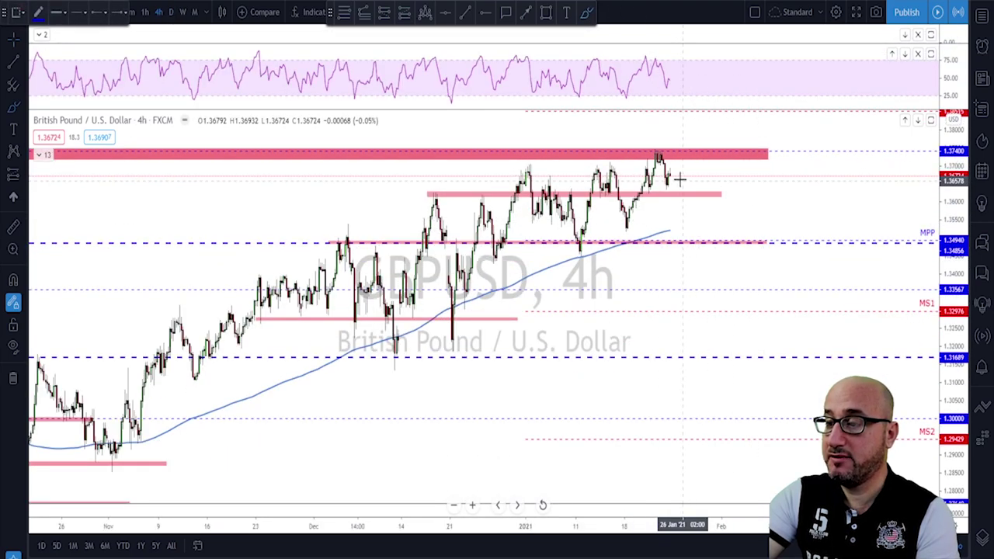
{"action": "mouse_move", "coordinate": [667, 183]}
{"action": "left_mouse_down"}
{"action": "mouse_move", "coordinate": [679, 138]}
{"action": "mouse_move", "coordinate": [694, 148]}
{"action": "mouse_move", "coordinate": [710, 119]}
{"action": "left_mouse_up"}
{"action": "key", "text": "ctrl+z"}
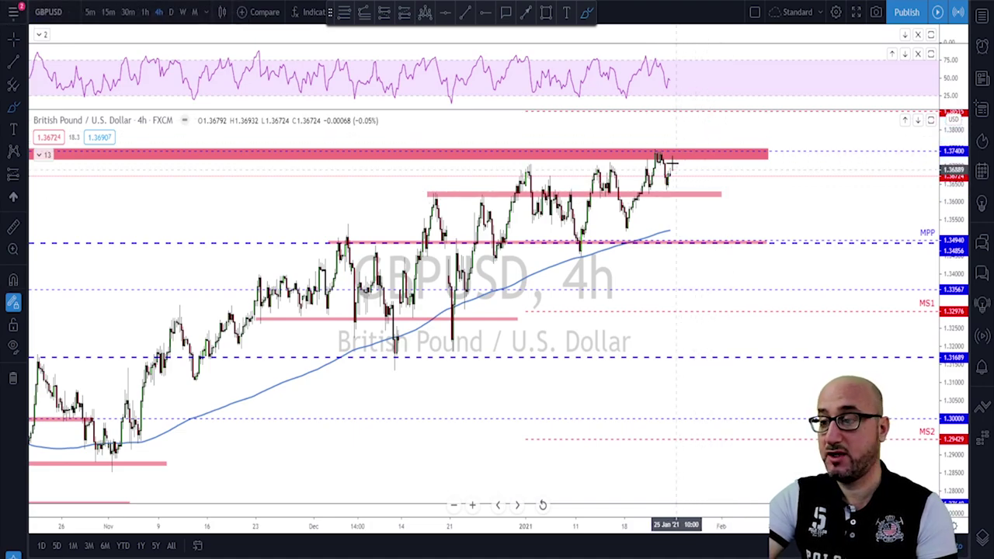
{"action": "mouse_move", "coordinate": [658, 146]}
{"action": "left_mouse_down"}
{"action": "mouse_move", "coordinate": [653, 165]}
{"action": "mouse_move", "coordinate": [659, 148]}
{"action": "left_mouse_up"}
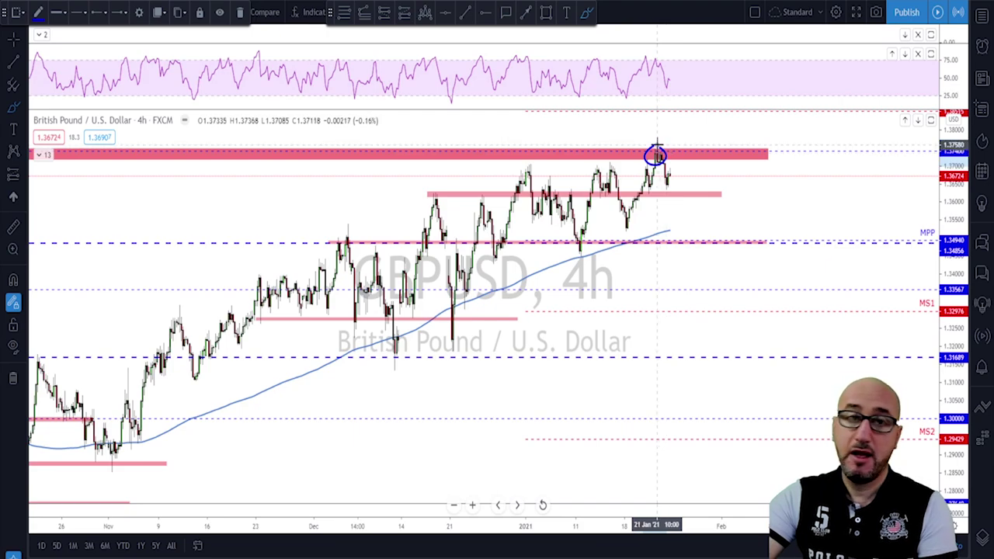
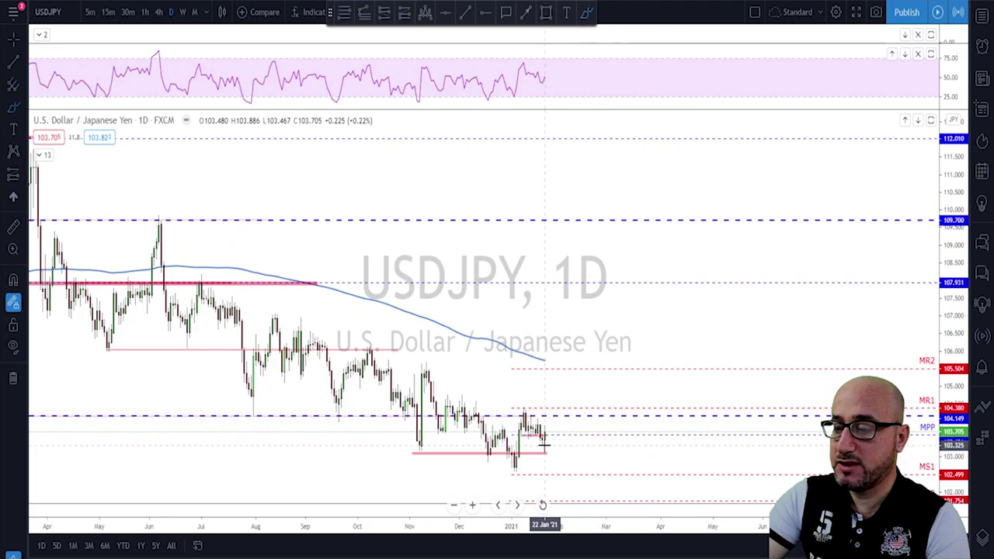
Step: Brush the January rally, the falling consolidation and a projected breakout above 104.380 on daily USDJPY, and delete the strokes
{"action": "scroll", "coordinate": [513, 431], "scroll_direction": "up", "scroll_amount": 1}
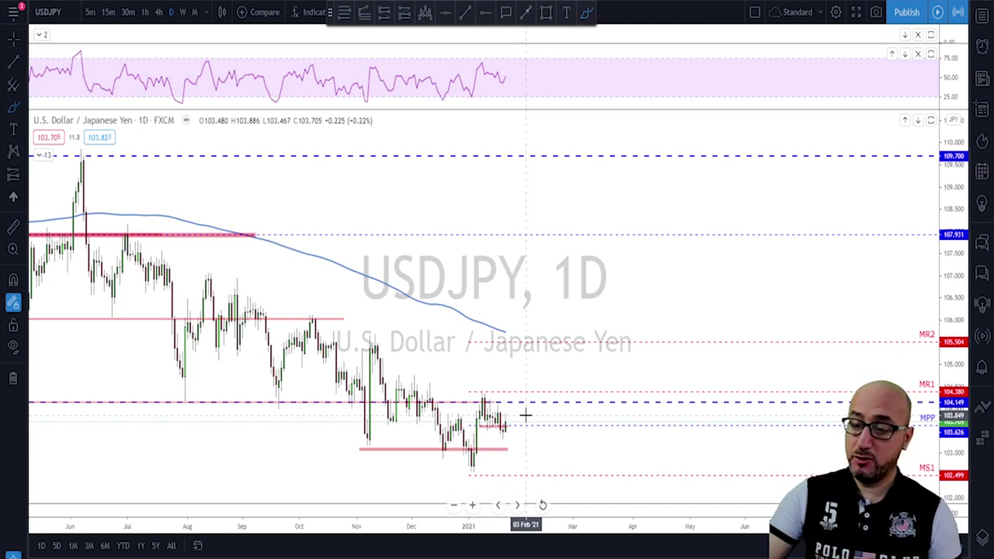
{"action": "left_click_drag", "start_coordinate": [471, 470], "coordinate": [482, 392]}
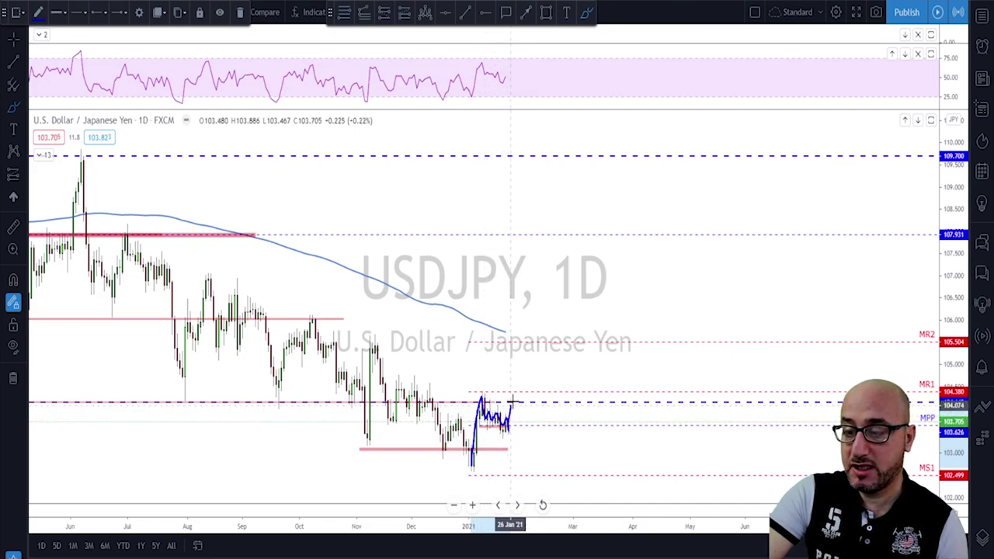
{"action": "left_click_drag", "start_coordinate": [482, 394], "coordinate": [509, 418]}
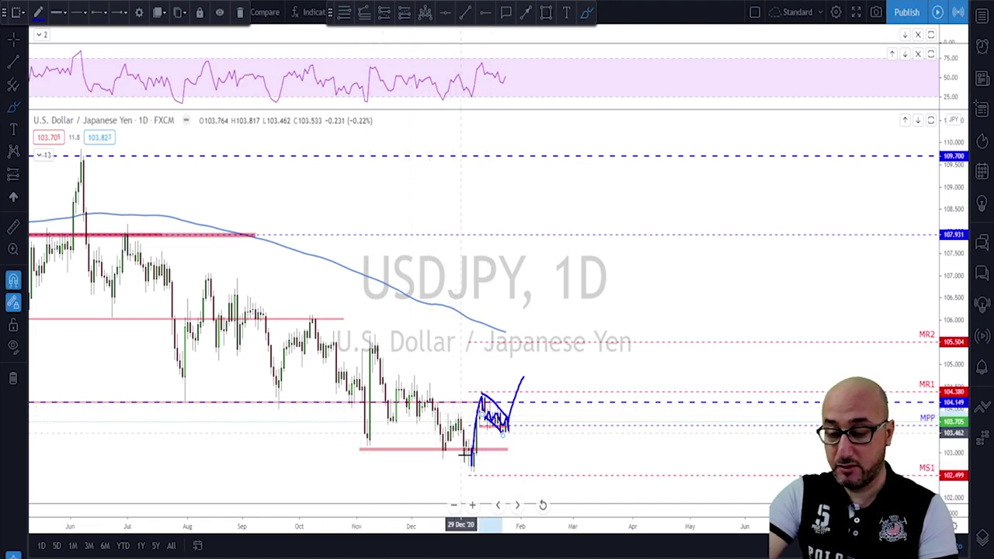
{"action": "key", "text": "Delete"}
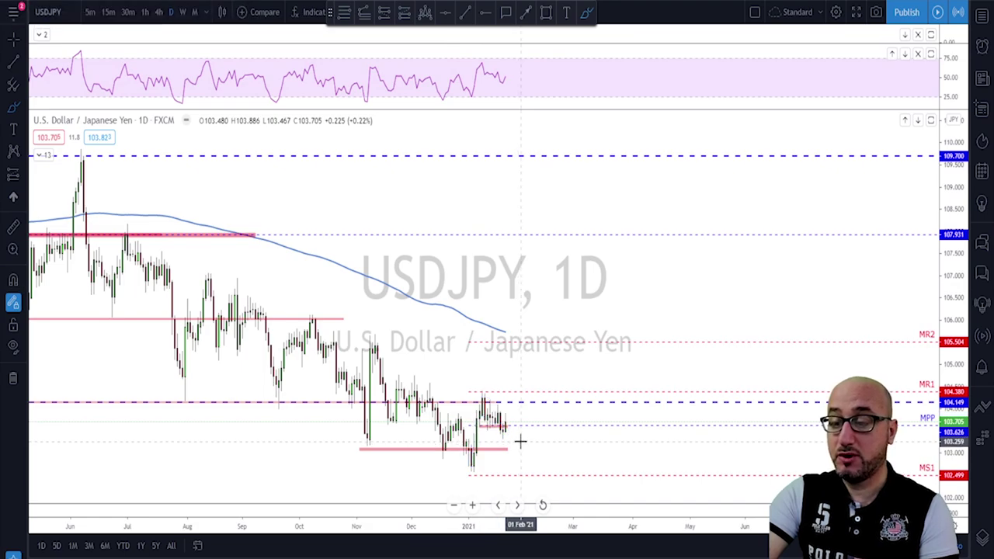
Step: Review USDJPY's recent price action on the daily timeframe and switch the chart to the 4-hour timeframe
{"action": "scroll", "coordinate": [522, 440], "scroll_direction": "down", "scroll_amount": 2}
{"action": "scroll", "coordinate": [548, 437], "scroll_direction": "up", "scroll_amount": 3}
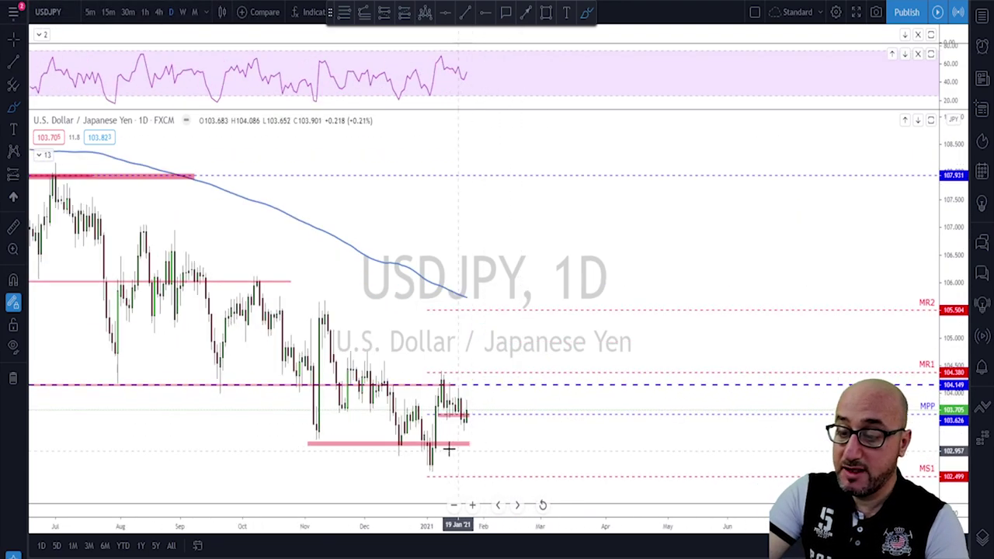
{"action": "key", "text": "Escape"}
{"action": "mouse_move", "coordinate": [494, 431]}
{"action": "left_mouse_down"}
{"action": "mouse_move", "coordinate": [672, 406]}
{"action": "mouse_move", "coordinate": [606, 397]}
{"action": "left_mouse_up"}
{"action": "scroll", "coordinate": [578, 407], "scroll_direction": "up", "scroll_amount": 2}
{"action": "scroll", "coordinate": [496, 433], "scroll_direction": "up", "scroll_amount": 2}
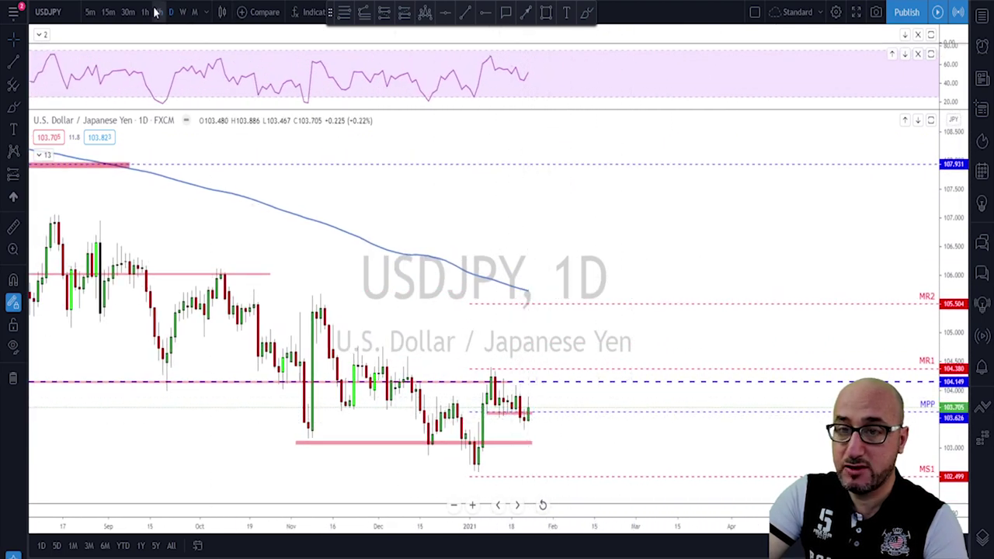
{"action": "left_click", "coordinate": [158, 11]}
{"action": "scroll", "coordinate": [536, 233], "scroll_direction": "up", "scroll_amount": 2}
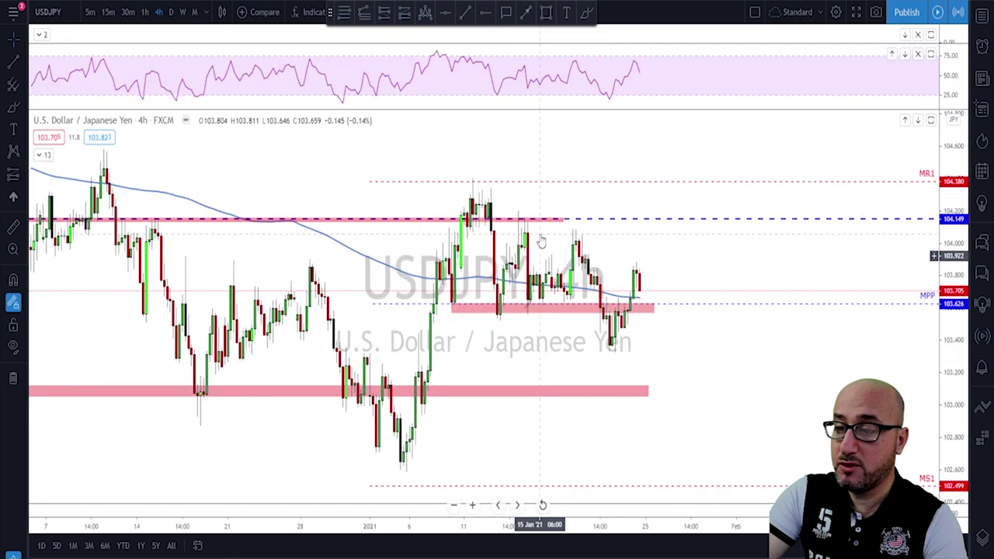
Step: Brush the January USDJPY rally, its declining swings and a neckline along the MPP level, and undo the strokes
{"action": "left_click", "coordinate": [586, 13]}
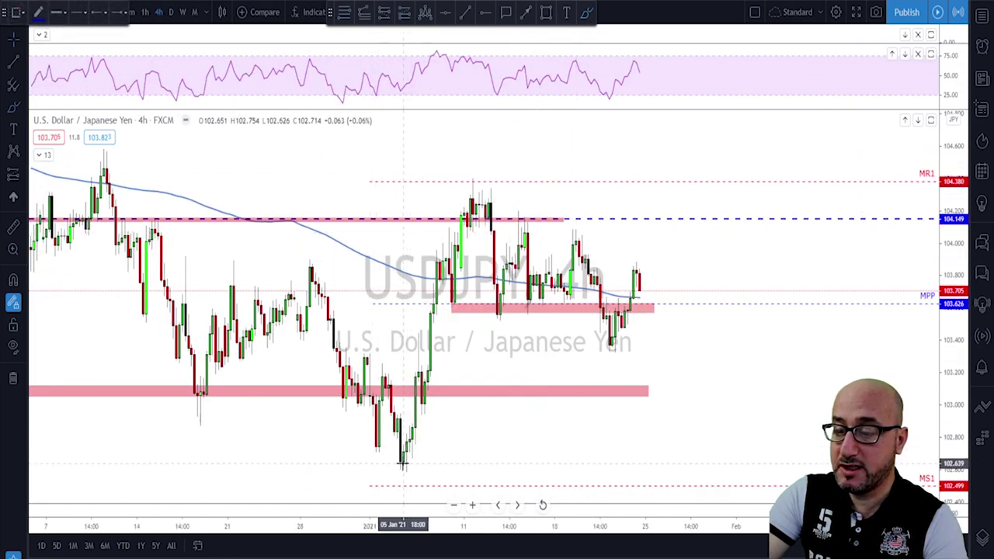
{"action": "mouse_move", "coordinate": [402, 464]}
{"action": "left_mouse_down"}
{"action": "mouse_move", "coordinate": [470, 206]}
{"action": "mouse_move", "coordinate": [482, 204]}
{"action": "mouse_move", "coordinate": [496, 314]}
{"action": "mouse_move", "coordinate": [525, 247]}
{"action": "mouse_move", "coordinate": [540, 291]}
{"action": "mouse_move", "coordinate": [568, 265]}
{"action": "mouse_move", "coordinate": [588, 268]}
{"action": "mouse_move", "coordinate": [612, 340]}
{"action": "left_mouse_up"}
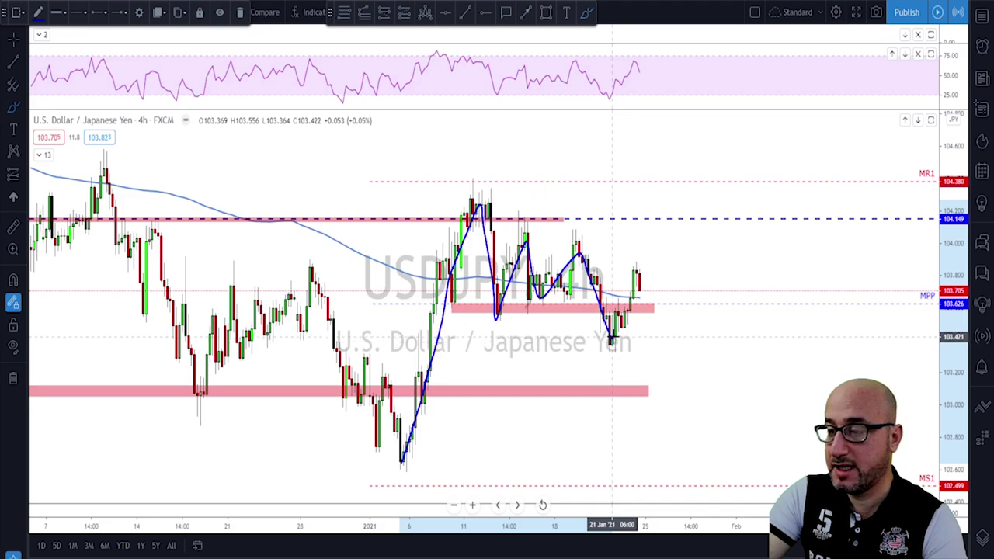
{"action": "left_click_drag", "start_coordinate": [612, 339], "coordinate": [637, 265]}
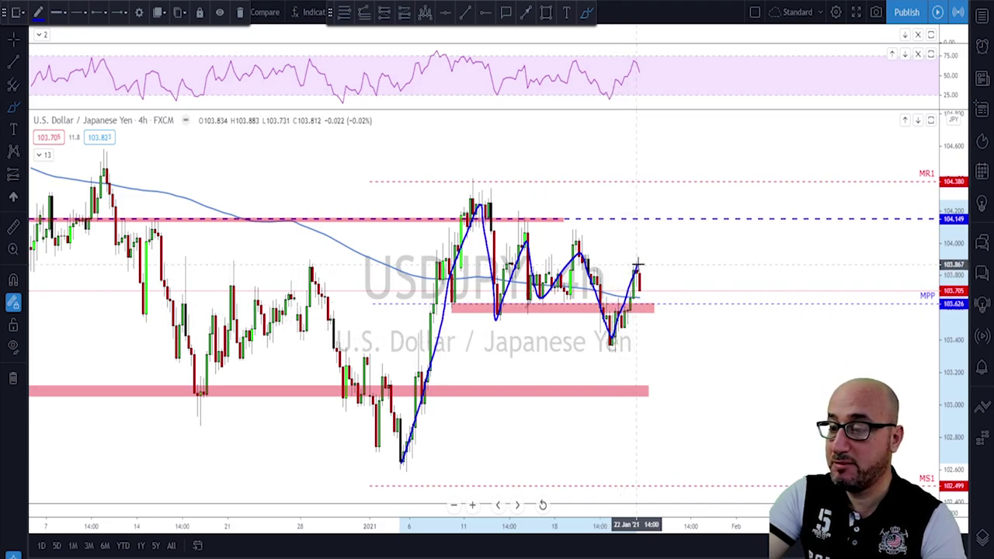
{"action": "left_click_drag", "start_coordinate": [439, 306], "coordinate": [665, 302]}
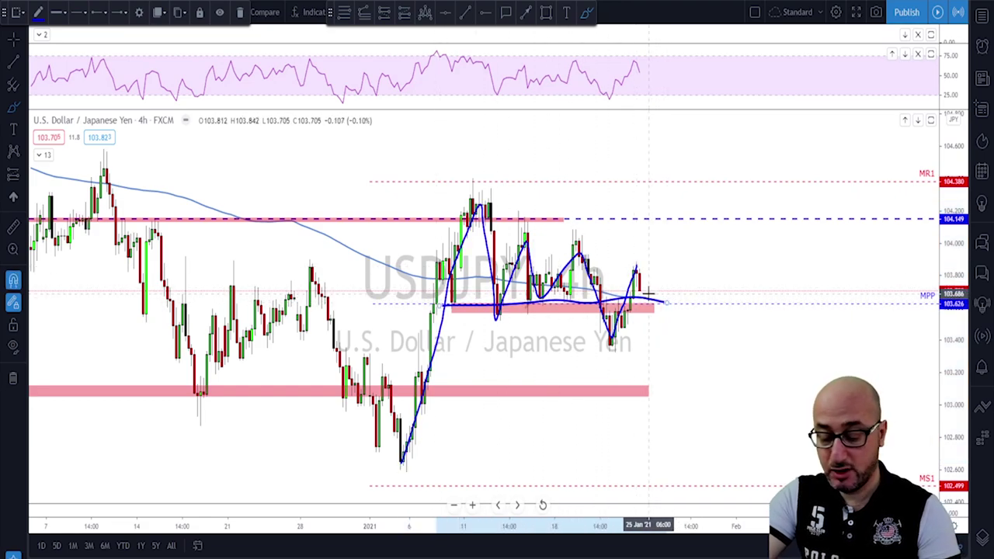
{"action": "key", "text": "ctrl+z"}
{"action": "key", "text": "ctrl+z"}
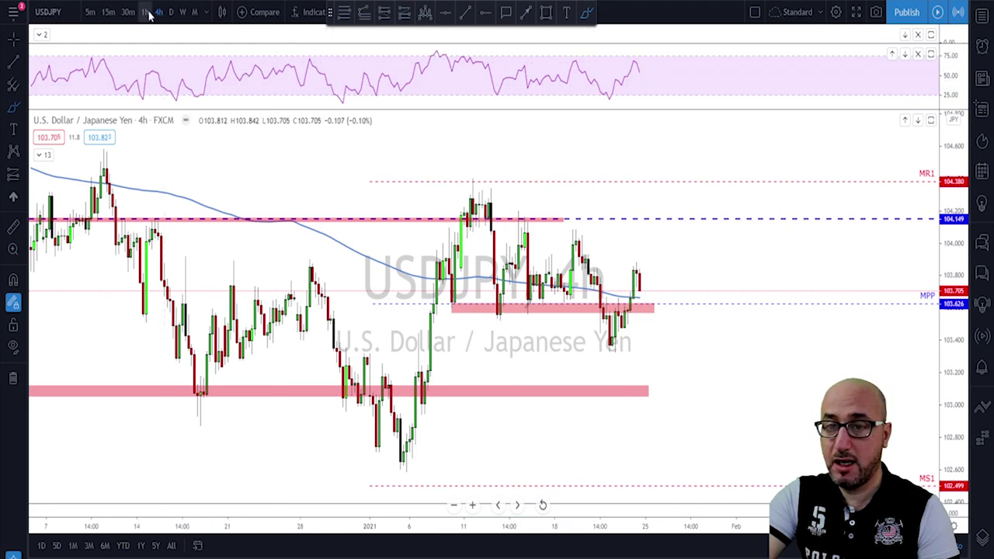
Step: On 1-hour USDJPY, brush a projected dip to the 103.626 MPP zone and rise to 104.149, trace the earlier swings, and undo the strokes
{"action": "left_click", "coordinate": [145, 13]}
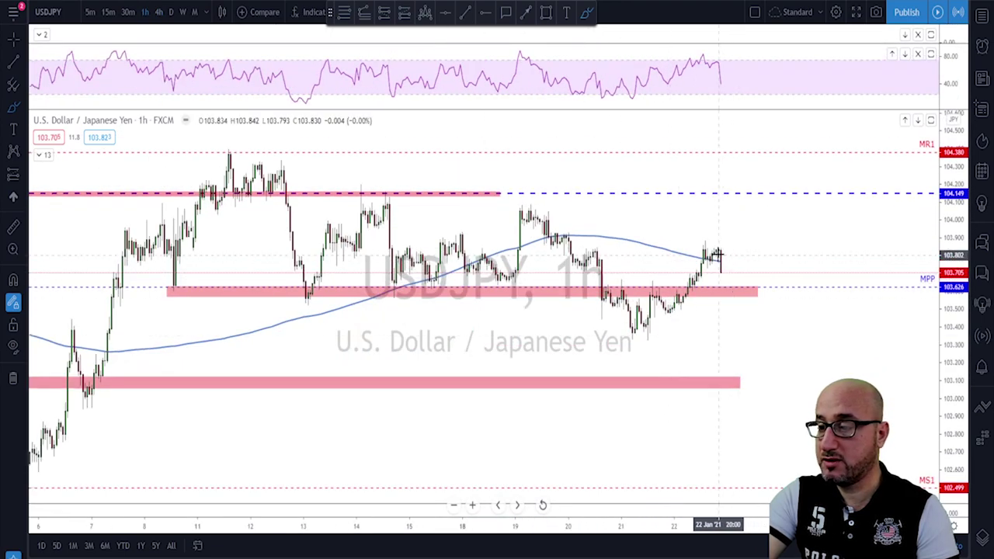
{"action": "left_click_drag", "start_coordinate": [718, 253], "coordinate": [735, 295]}
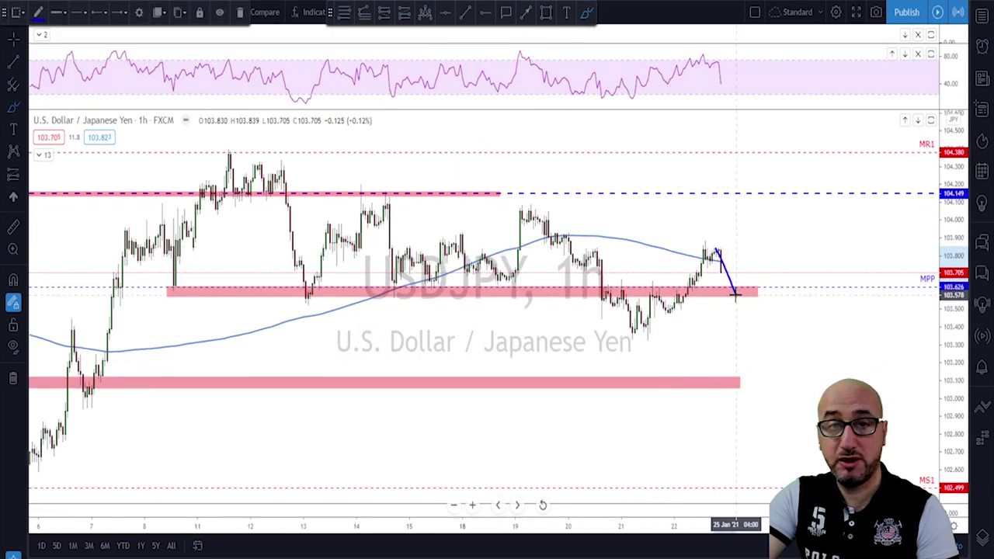
{"action": "left_click_drag", "start_coordinate": [735, 293], "coordinate": [762, 189]}
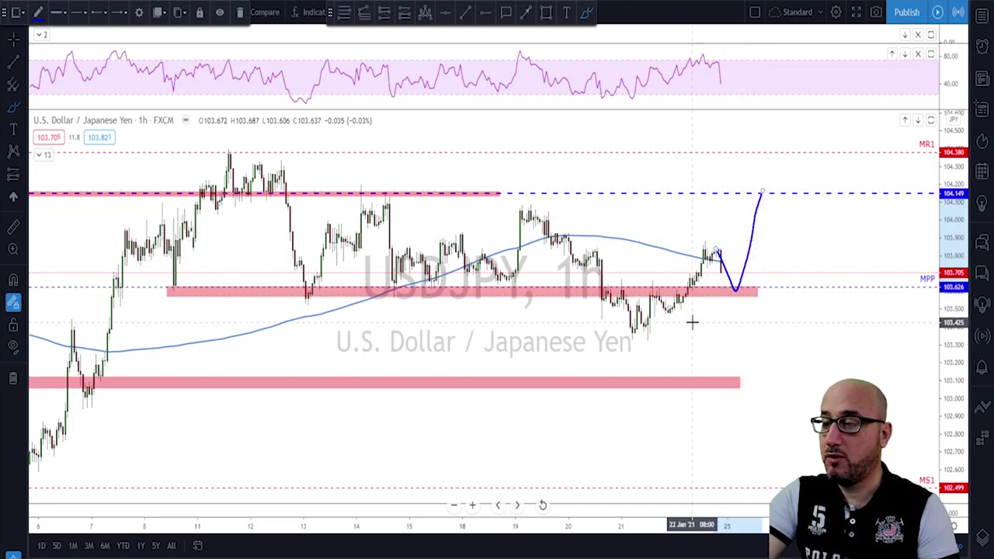
{"action": "mouse_move", "coordinate": [268, 196]}
{"action": "left_mouse_down"}
{"action": "mouse_move", "coordinate": [302, 289]}
{"action": "mouse_move", "coordinate": [386, 199]}
{"action": "mouse_move", "coordinate": [466, 295]}
{"action": "mouse_move", "coordinate": [548, 221]}
{"action": "mouse_move", "coordinate": [645, 330]}
{"action": "mouse_move", "coordinate": [723, 256]}
{"action": "left_mouse_up"}
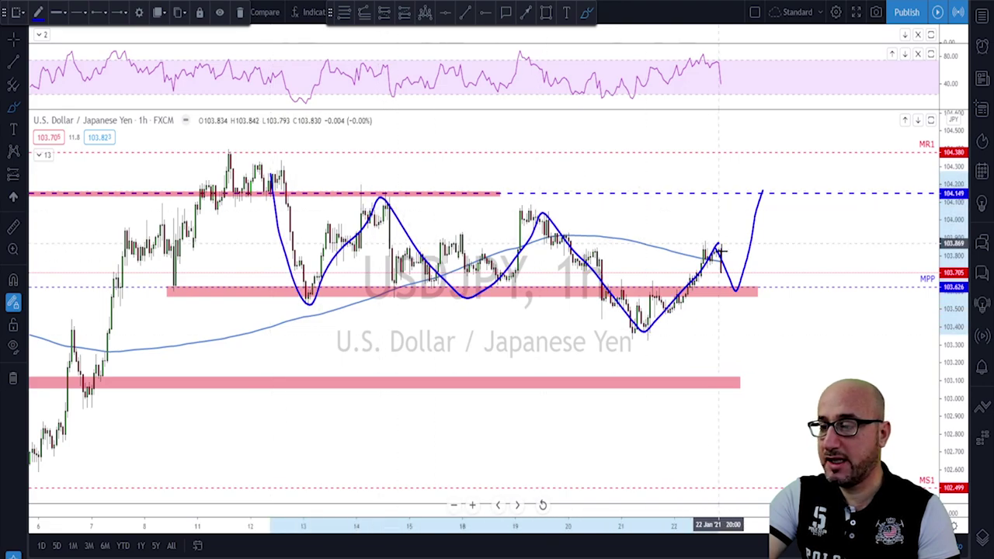
{"action": "key", "text": "ctrl+z"}
{"action": "key", "text": "ctrl+z"}
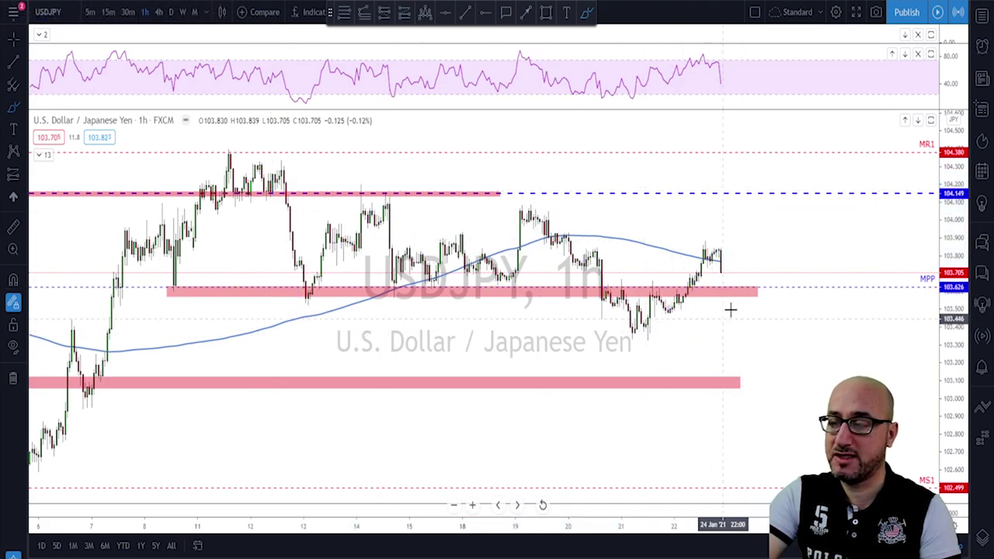
Step: Brush the USDJPY rally from the early January low with its consolidation swings, trace the falling highs, and undo both strokes
{"action": "scroll", "coordinate": [731, 308], "scroll_direction": "down", "scroll_amount": 3}
{"action": "scroll", "coordinate": [688, 309], "scroll_direction": "down", "scroll_amount": 2}
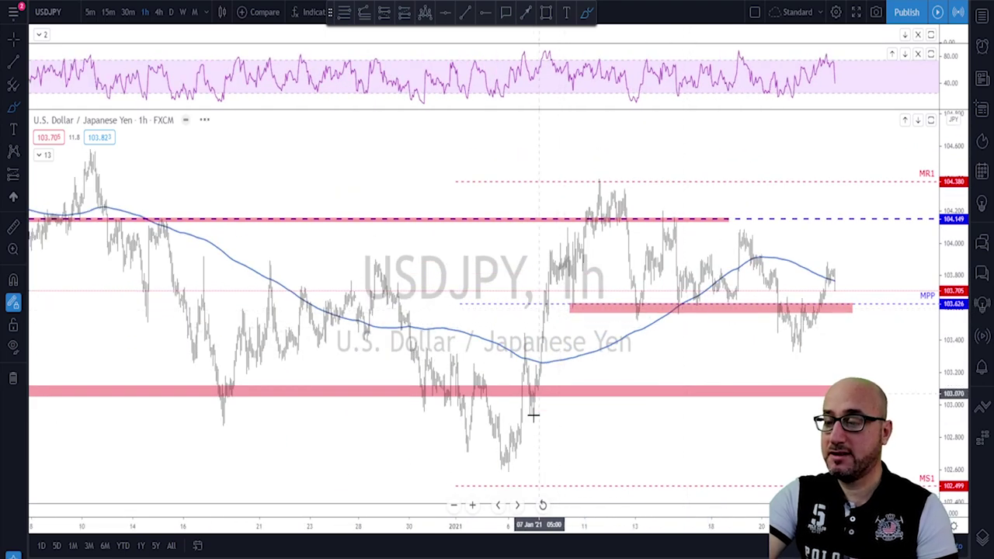
{"action": "mouse_move", "coordinate": [503, 460]}
{"action": "left_mouse_down"}
{"action": "mouse_move", "coordinate": [593, 268]}
{"action": "mouse_move", "coordinate": [688, 233]}
{"action": "mouse_move", "coordinate": [748, 253]}
{"action": "mouse_move", "coordinate": [798, 335]}
{"action": "left_mouse_up"}
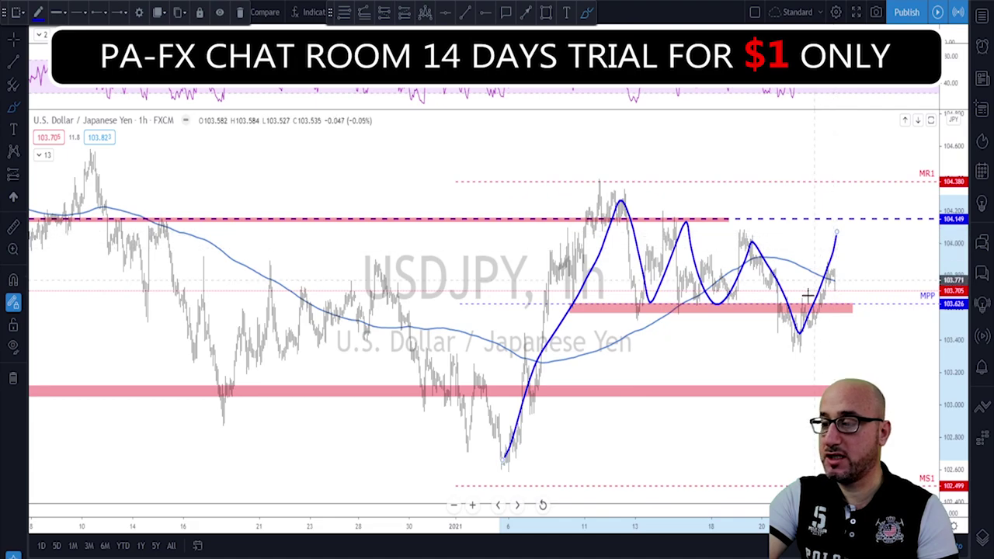
{"action": "key", "text": "ctrl+z"}
{"action": "mouse_move", "coordinate": [610, 182]}
{"action": "left_mouse_down"}
{"action": "mouse_move", "coordinate": [710, 210]}
{"action": "mouse_move", "coordinate": [842, 275]}
{"action": "left_mouse_up"}
{"action": "key", "text": "ctrl+z"}
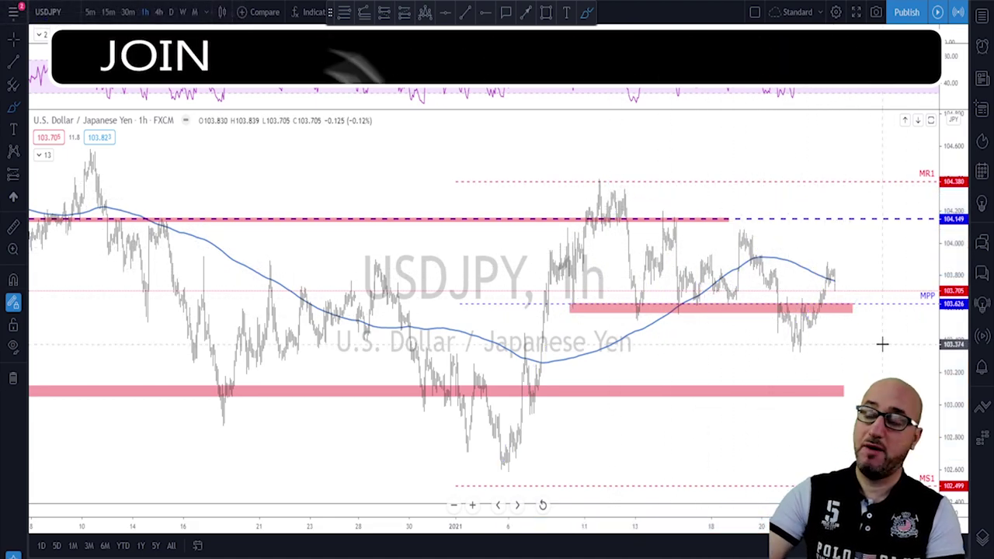
Step: Open the USDCHF chart on the 4-hour timeframe
{"action": "key", "text": "Down"}
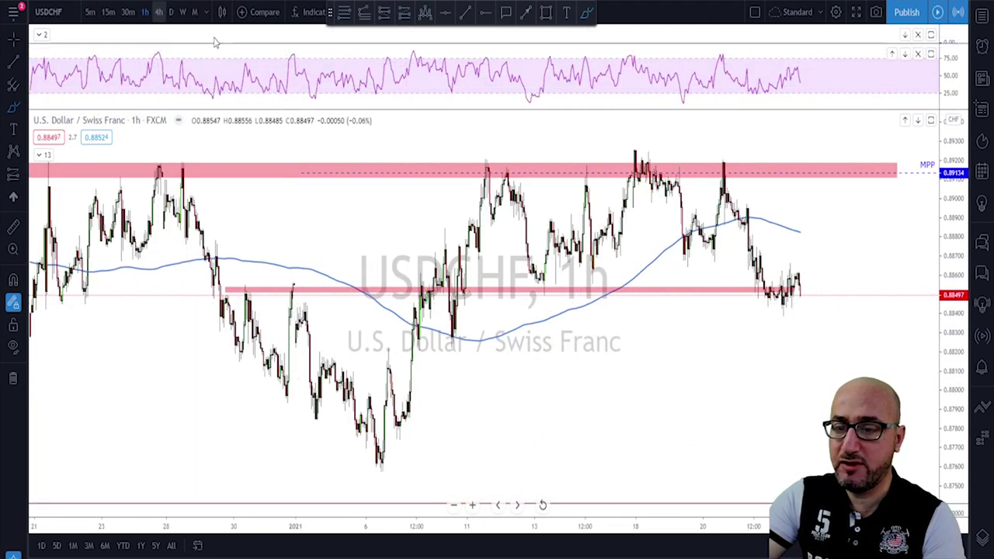
{"action": "left_click", "coordinate": [158, 12]}
{"action": "scroll", "coordinate": [622, 356], "scroll_direction": "up", "scroll_amount": 7}
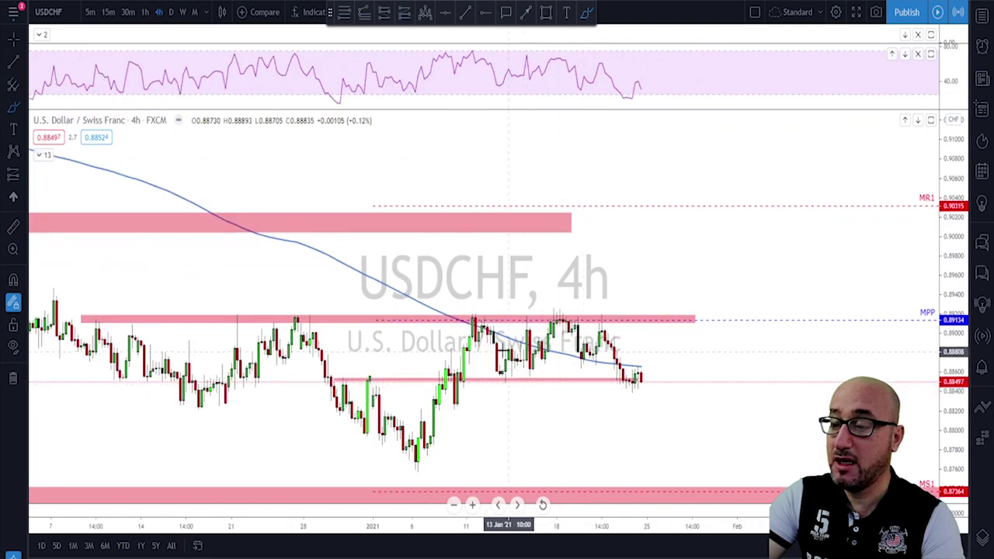
{"action": "scroll", "coordinate": [509, 352], "scroll_direction": "up", "scroll_amount": 1}
Step: Brush the USDCHF swings between the 0.89134 MPP zone and the support zone below, including a projected rise back to MPP
{"action": "left_click_drag", "start_coordinate": [428, 310], "coordinate": [462, 373]}
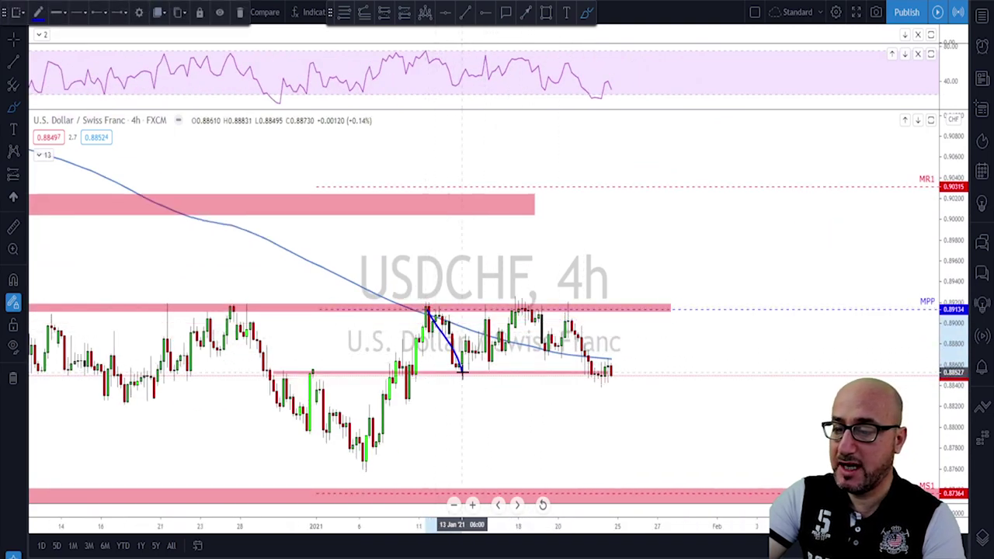
{"action": "left_click", "coordinate": [462, 371]}
{"action": "left_click", "coordinate": [526, 308]}
{"action": "left_click", "coordinate": [602, 373]}
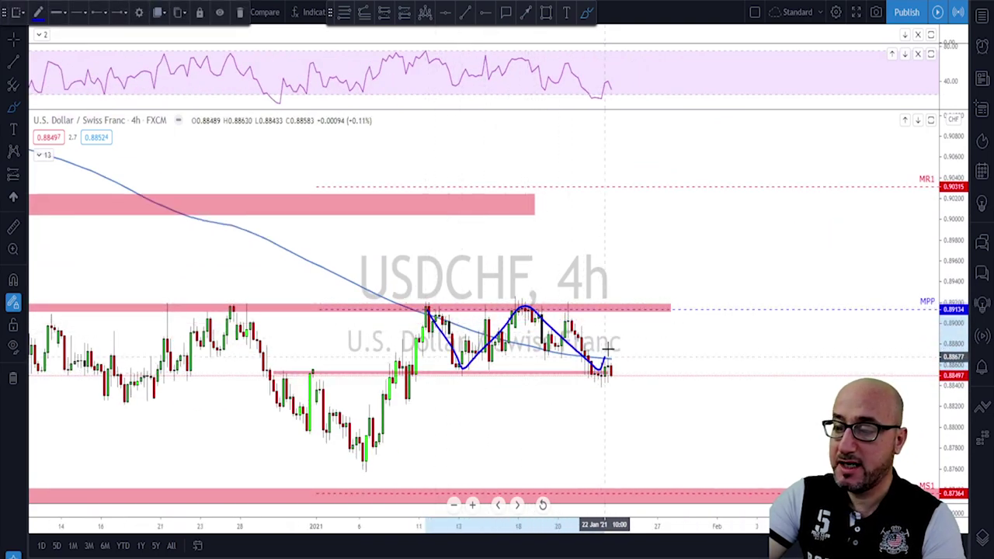
{"action": "double_click", "coordinate": [621, 309]}
Step: Brush lines along the USDCHF range's support and resistance, and circle the three January highs at the MPP zone
{"action": "left_click_drag", "start_coordinate": [449, 376], "coordinate": [622, 375]}
{"action": "left_click_drag", "start_coordinate": [635, 307], "coordinate": [429, 309]}
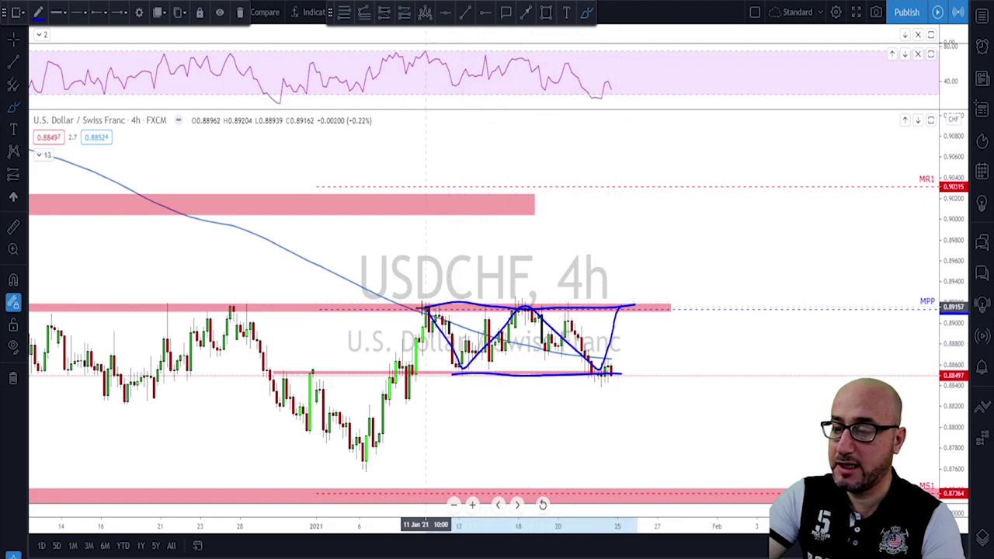
{"action": "mouse_move", "coordinate": [530, 297]}
{"action": "left_mouse_down"}
{"action": "mouse_move", "coordinate": [522, 304]}
{"action": "mouse_move", "coordinate": [570, 304]}
{"action": "left_mouse_up"}
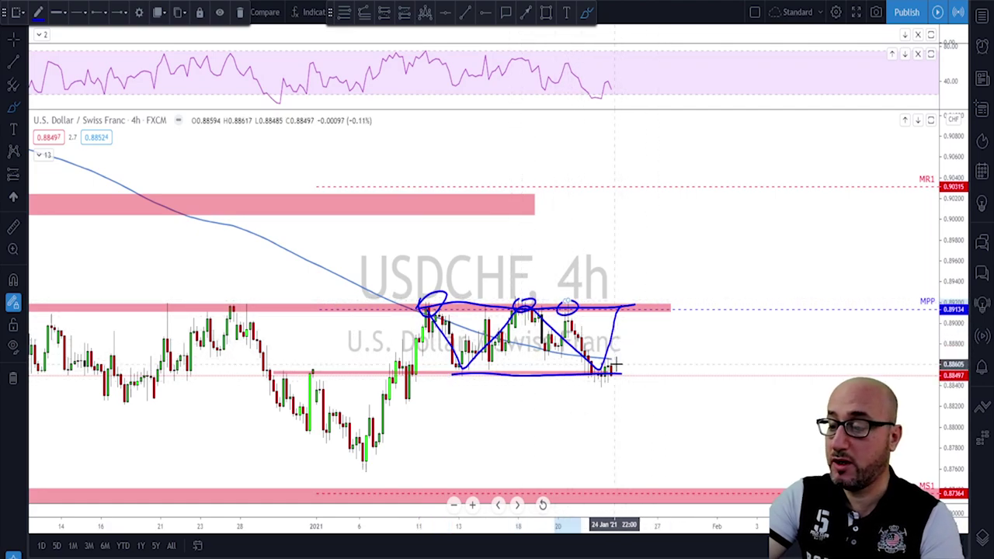
Step: Brush a projected rejection from the MPP zone and an alternative breakout above it, and circle the MR1 level
{"action": "left_click_drag", "start_coordinate": [621, 309], "coordinate": [644, 380]}
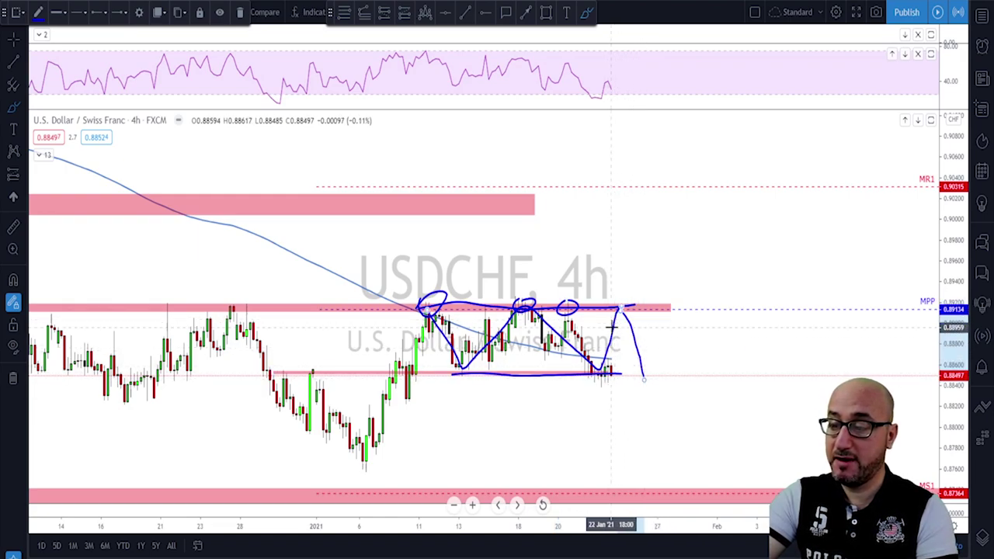
{"action": "left_click_drag", "start_coordinate": [615, 326], "coordinate": [661, 222]}
{"action": "scroll", "coordinate": [783, 262], "scroll_direction": "down", "scroll_amount": 2}
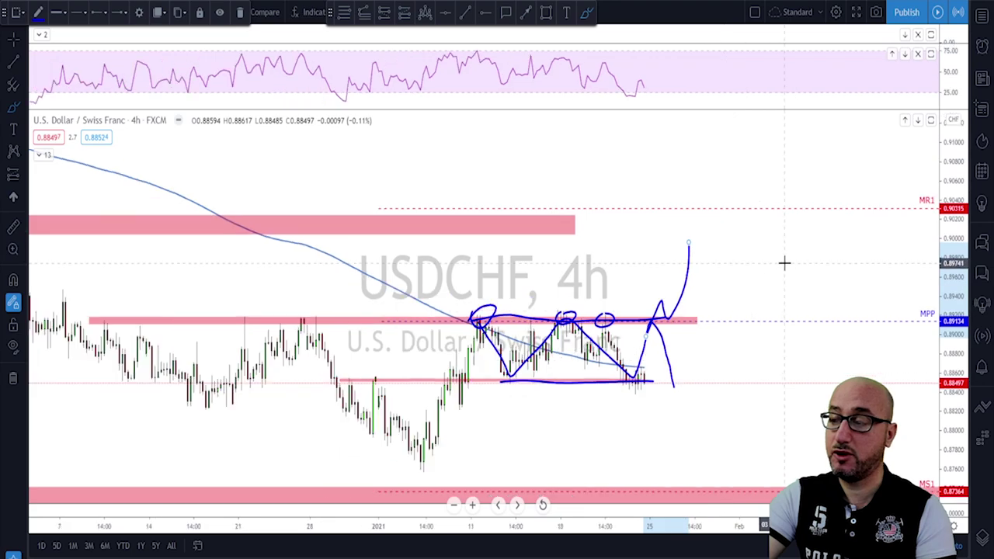
{"action": "left_click_drag", "start_coordinate": [930, 210], "coordinate": [938, 224]}
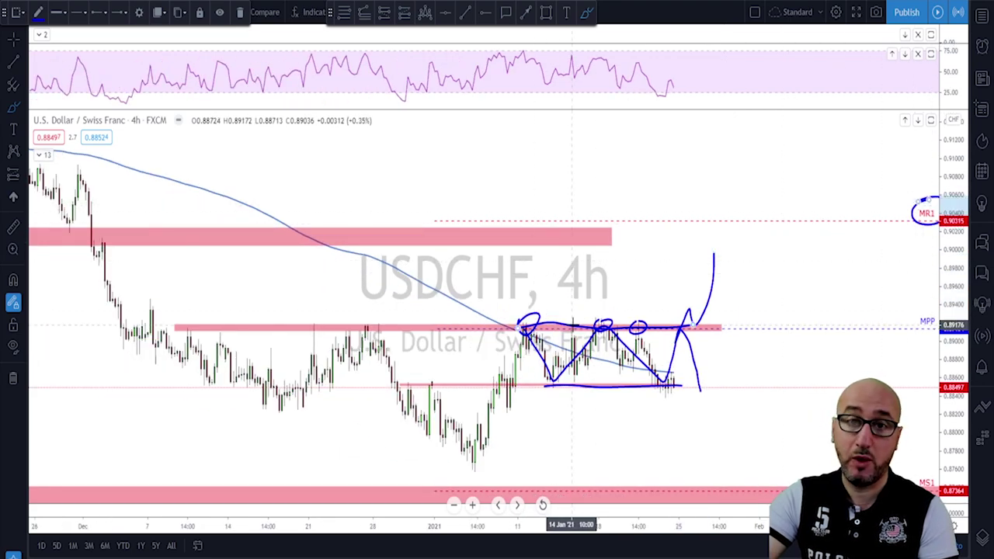
Step: Undo all brushed paths, range lines and circles on the USDCHF chart
{"action": "key", "text": "ctrl+z"}
{"action": "key", "text": "ctrl+z"}
{"action": "key", "text": "ctrl+z"}
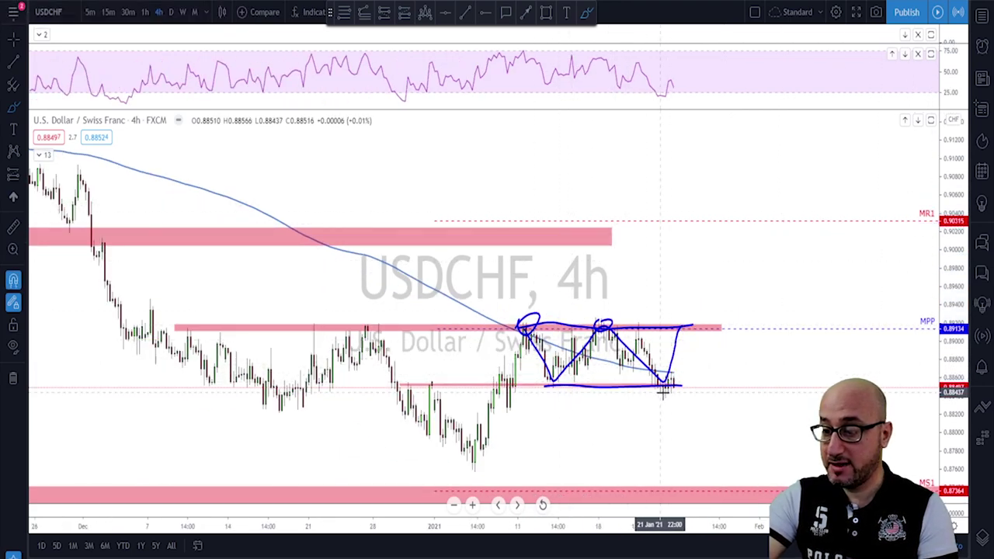
{"action": "key", "text": "ctrl+z"}
{"action": "key", "text": "ctrl+z"}
{"action": "key", "text": "ctrl+z"}
{"action": "key", "text": "ctrl+z"}
{"action": "key", "text": "ctrl+z"}
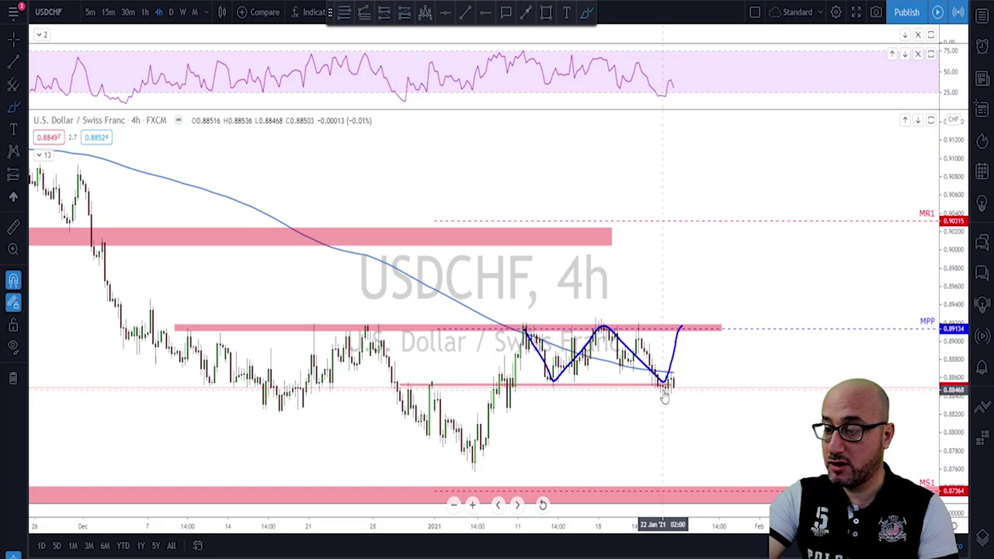
{"action": "key", "text": "ctrl+z"}
Step: Brush a projected USDCHF break of support, retest and drop to about 0.87668, mark the early January low, and undo the strokes
{"action": "mouse_move", "coordinate": [531, 390]}
{"action": "left_mouse_down"}
{"action": "mouse_move", "coordinate": [688, 391]}
{"action": "mouse_move", "coordinate": [682, 403]}
{"action": "mouse_move", "coordinate": [690, 384]}
{"action": "mouse_move", "coordinate": [715, 448]}
{"action": "left_mouse_up"}
{"action": "key", "text": "ctrl+z"}
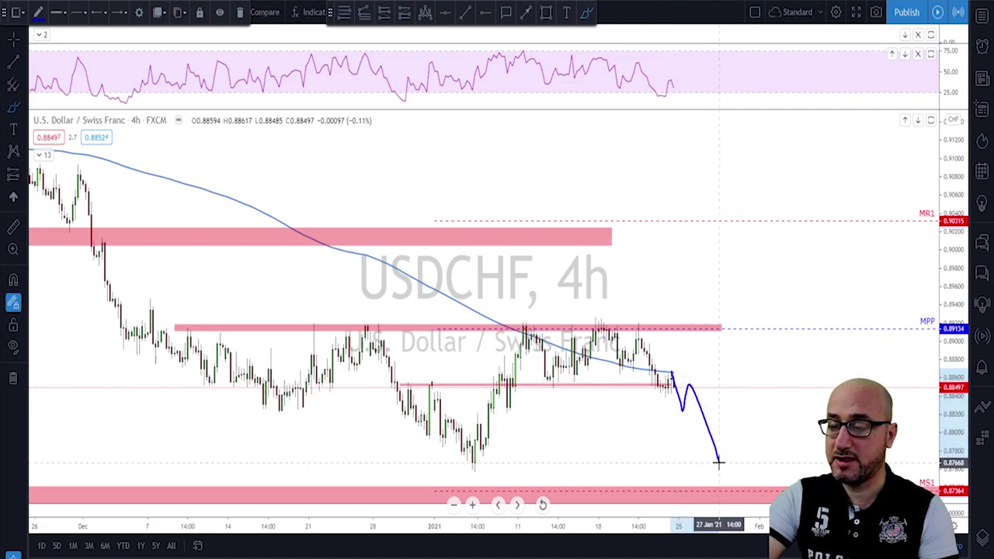
{"action": "mouse_move", "coordinate": [480, 457]}
{"action": "left_mouse_down"}
{"action": "mouse_move", "coordinate": [471, 482]}
{"action": "mouse_move", "coordinate": [477, 454]}
{"action": "left_mouse_up"}
{"action": "key", "text": "ctrl+z"}
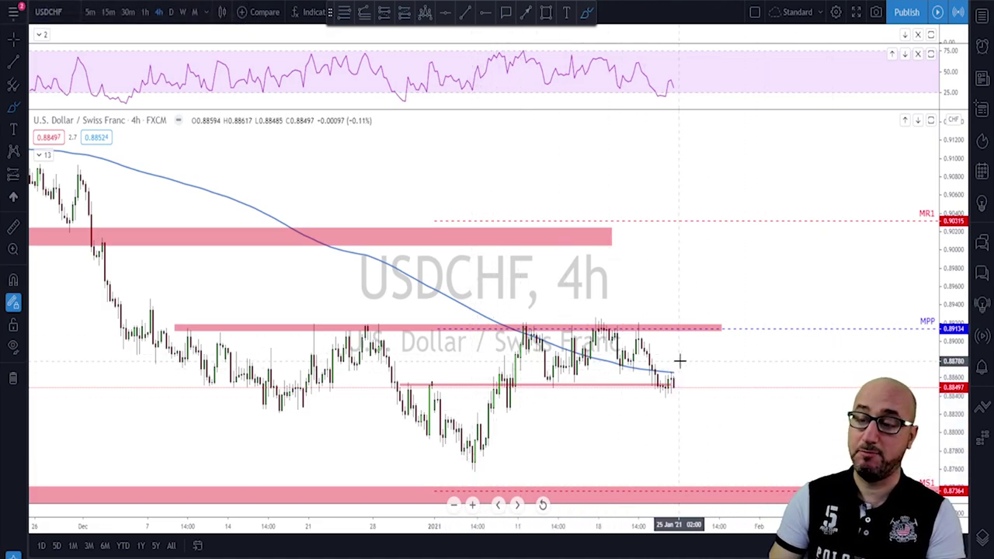
Step: Open the USDCAD chart on the daily timeframe
{"action": "key", "text": "Down"}
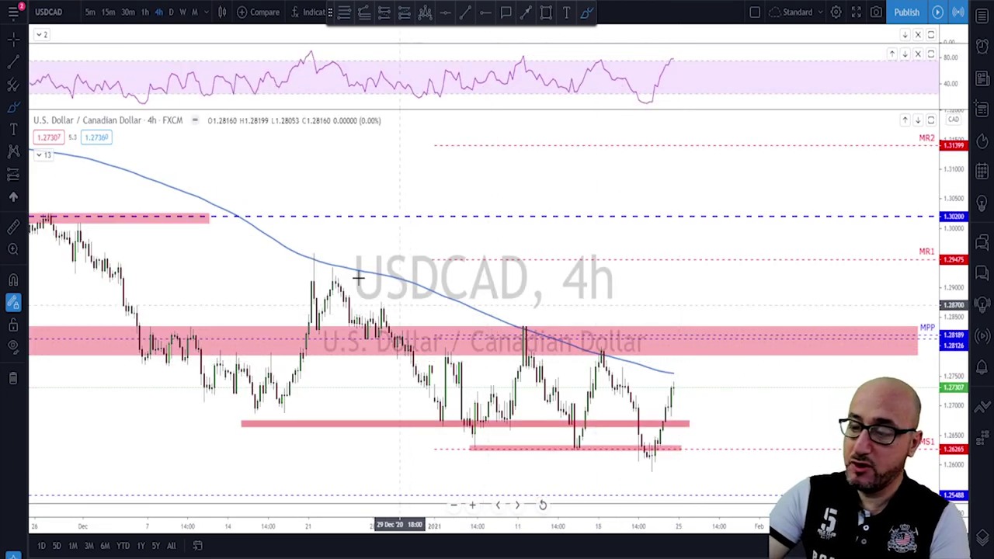
{"action": "left_click", "coordinate": [173, 12]}
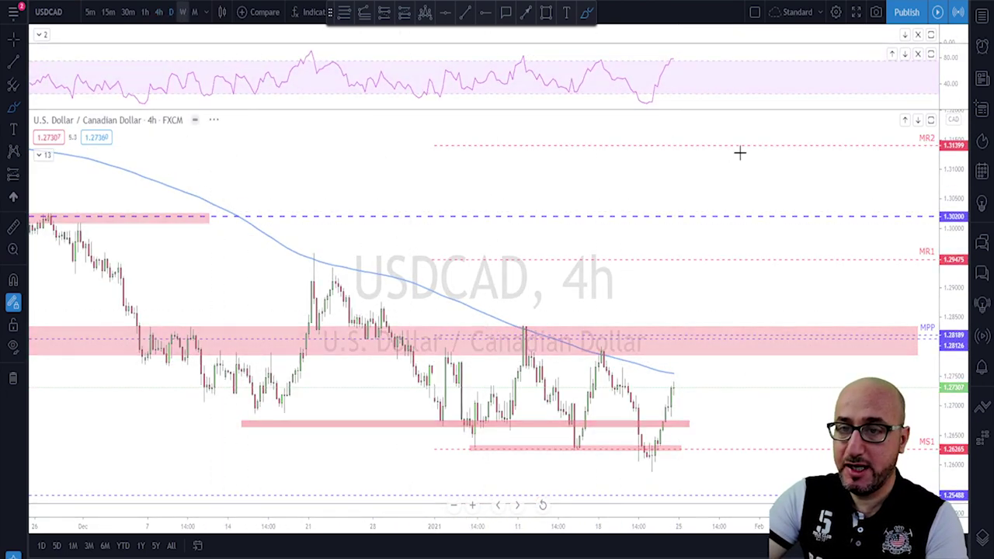
Step: Brush the January USDCAD lows along the MS1 level and the rising RSI lows since December, and delete the strokes
{"action": "left_click", "coordinate": [537, 461]}
{"action": "left_click", "coordinate": [588, 463]}
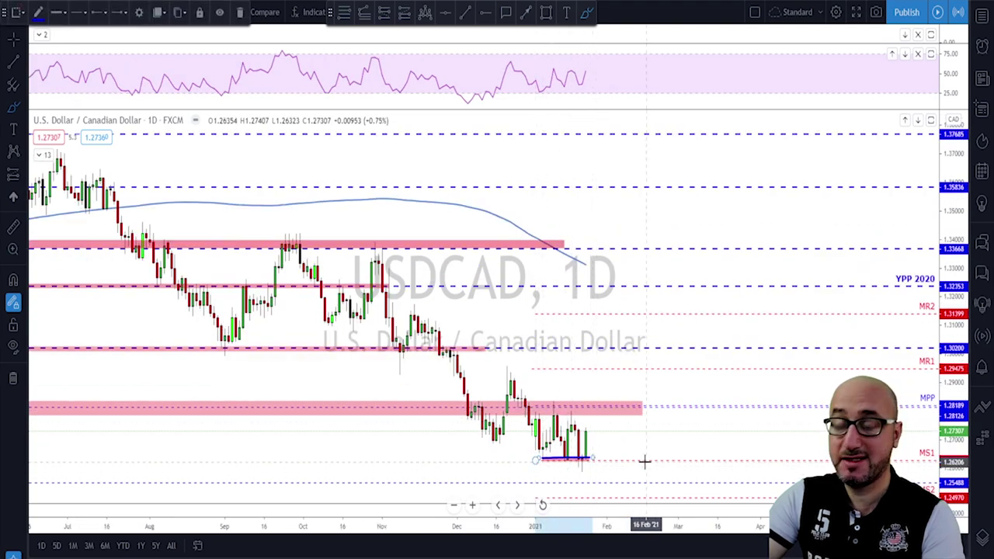
{"action": "left_click", "coordinate": [584, 464]}
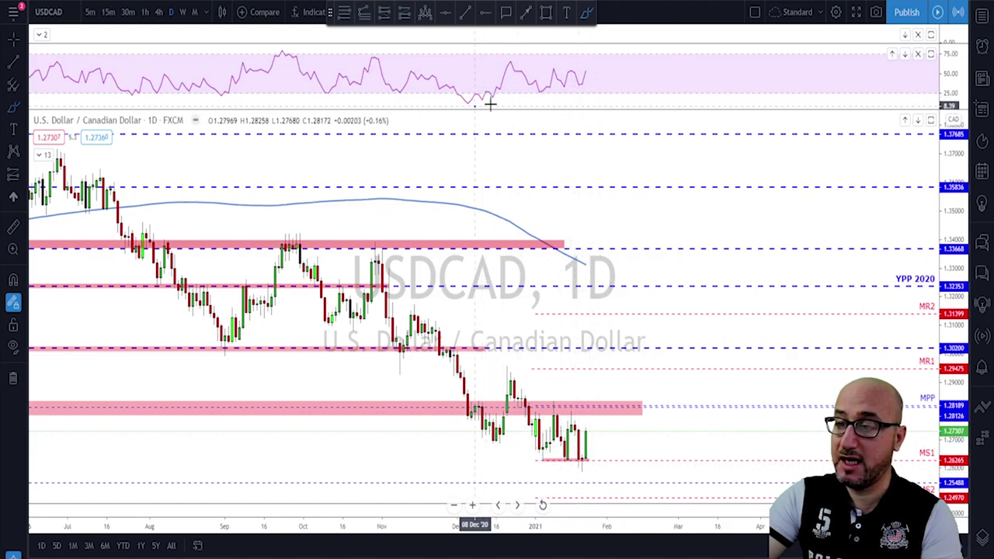
{"action": "left_click_drag", "start_coordinate": [477, 105], "coordinate": [591, 88]}
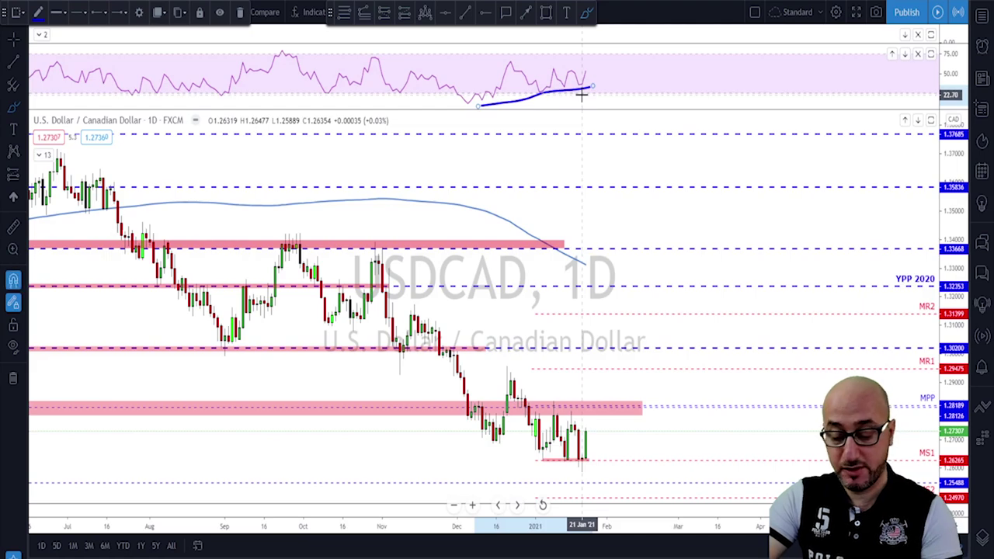
{"action": "key", "text": "Delete"}
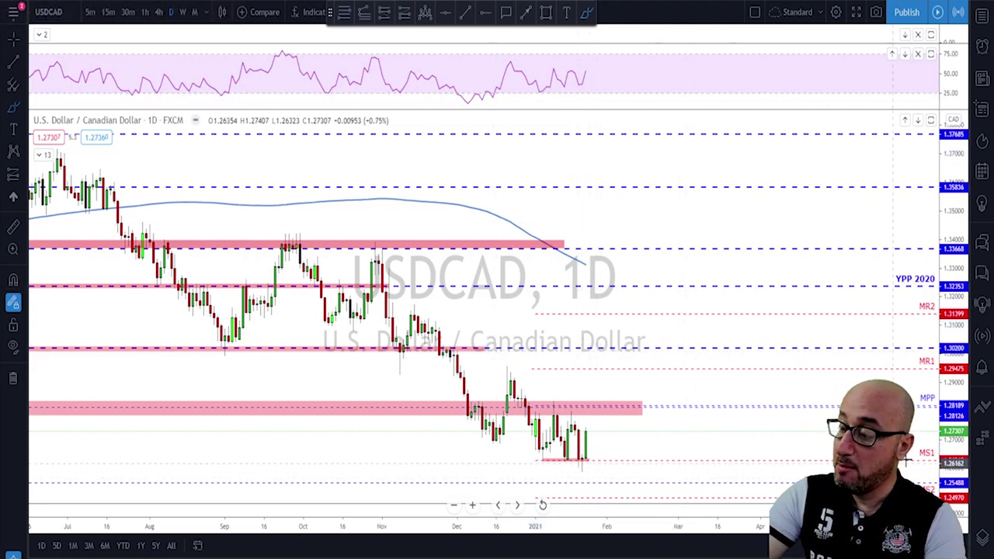
Step: Switch USDCAD to the 4-hour timeframe and circle the three December and January highs that touched the moving average
{"action": "left_click", "coordinate": [159, 11]}
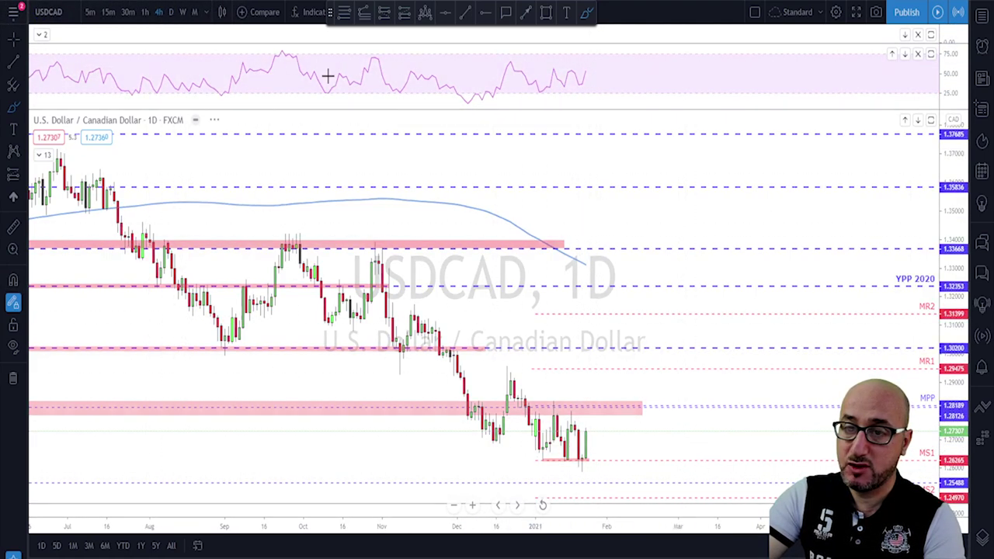
{"action": "left_click_drag", "start_coordinate": [592, 281], "coordinate": [648, 360]}
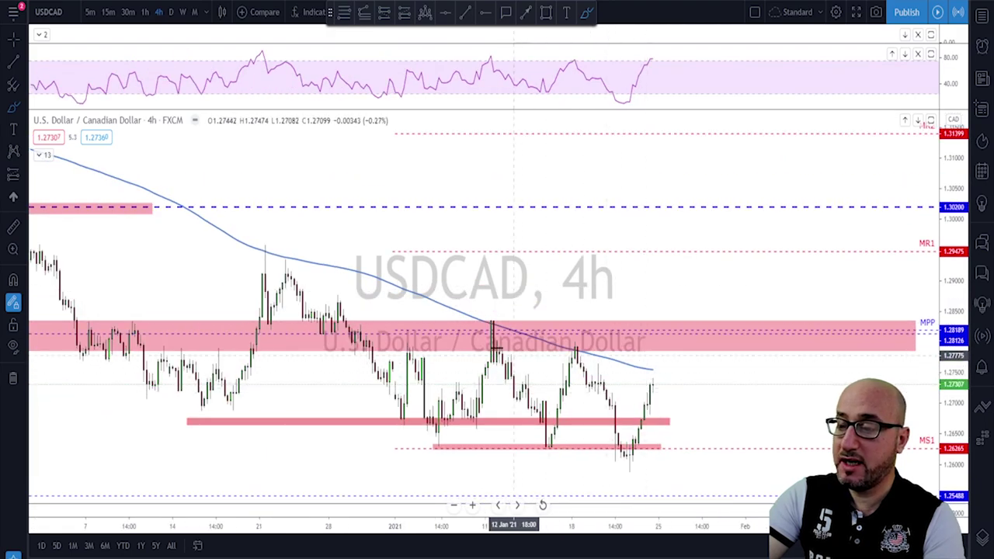
{"action": "mouse_move", "coordinate": [289, 258]}
{"action": "left_mouse_down"}
{"action": "mouse_move", "coordinate": [265, 250]}
{"action": "mouse_move", "coordinate": [299, 257]}
{"action": "left_mouse_up"}
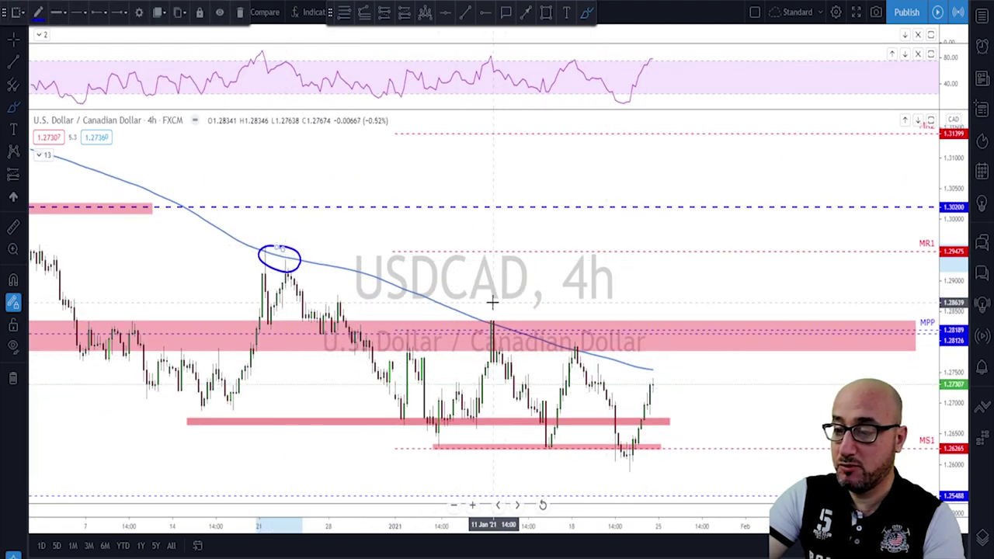
{"action": "mouse_move", "coordinate": [500, 308]}
{"action": "left_mouse_down"}
{"action": "mouse_move", "coordinate": [504, 319]}
{"action": "mouse_move", "coordinate": [495, 308]}
{"action": "left_mouse_up"}
{"action": "left_click_drag", "start_coordinate": [576, 343], "coordinate": [571, 346]}
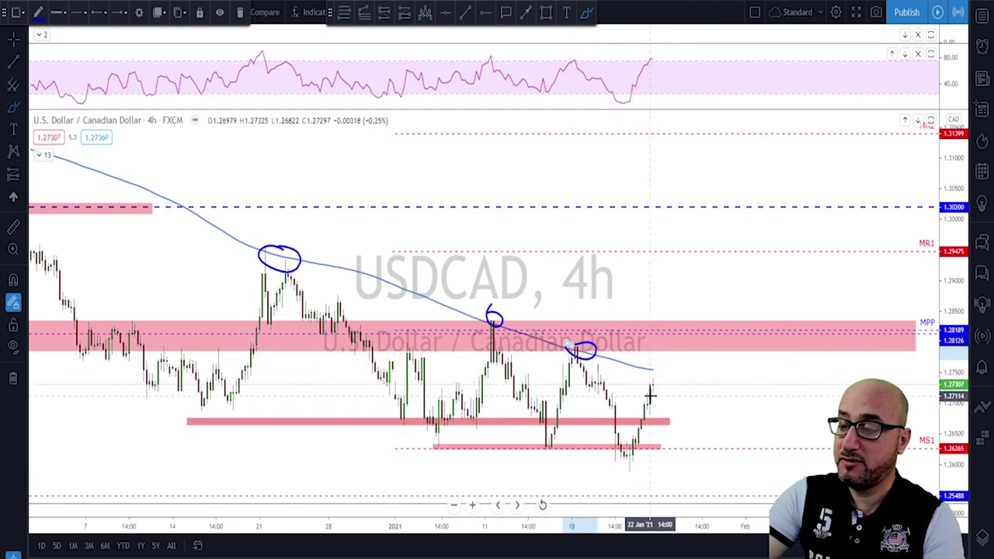
Step: Brush a projected USDCAD break above the moving average, pullback and rise towards MR1, and undo the path and latest circles
{"action": "mouse_move", "coordinate": [651, 392]}
{"action": "left_mouse_down"}
{"action": "mouse_move", "coordinate": [660, 333]}
{"action": "mouse_move", "coordinate": [673, 374]}
{"action": "mouse_move", "coordinate": [692, 341]}
{"action": "mouse_move", "coordinate": [713, 256]}
{"action": "left_mouse_up"}
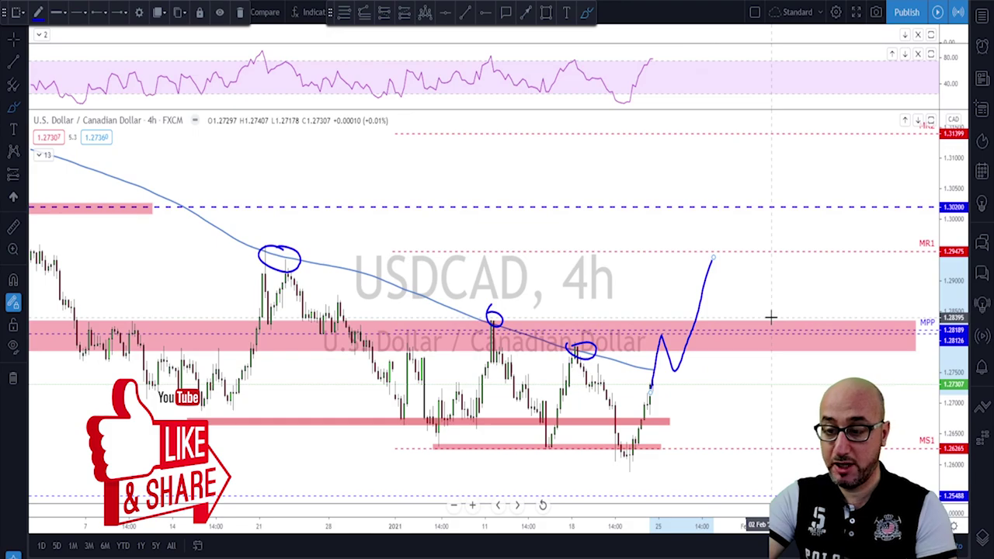
{"action": "key", "text": "ctrl+z"}
{"action": "key", "text": "ctrl+z"}
{"action": "key", "text": "ctrl+z"}
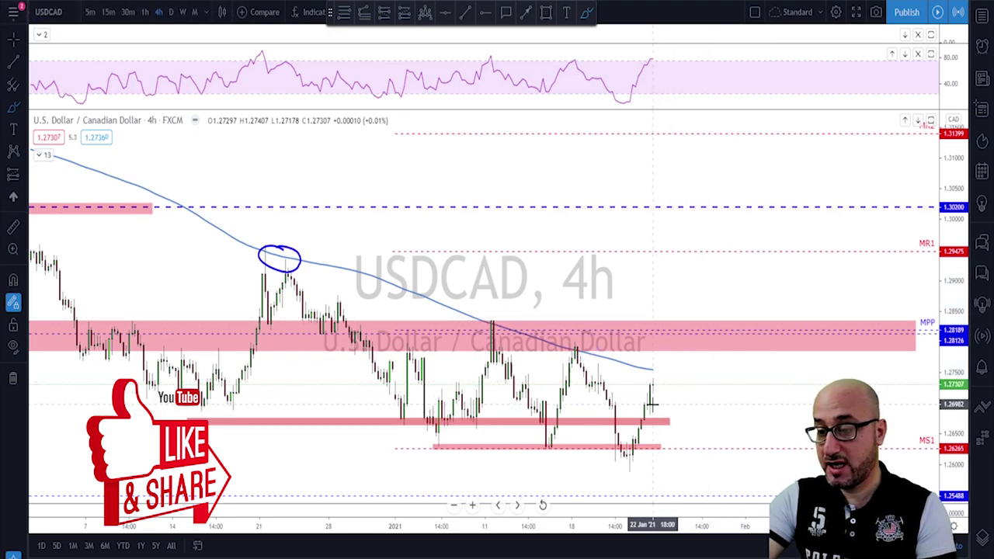
Step: Brush a projected USDCAD rejection from the moving average down to MS1, circle the January consolidation, and delete the strokes
{"action": "mouse_move", "coordinate": [650, 397]}
{"action": "left_mouse_down"}
{"action": "mouse_move", "coordinate": [661, 375]}
{"action": "mouse_move", "coordinate": [680, 443]}
{"action": "left_mouse_up"}
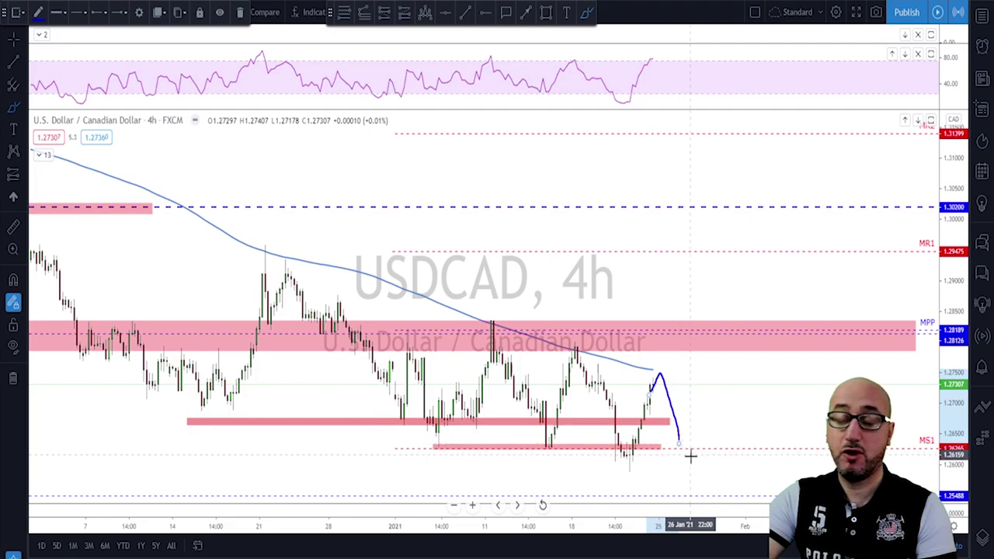
{"action": "scroll", "coordinate": [621, 388], "scroll_direction": "down", "scroll_amount": 5}
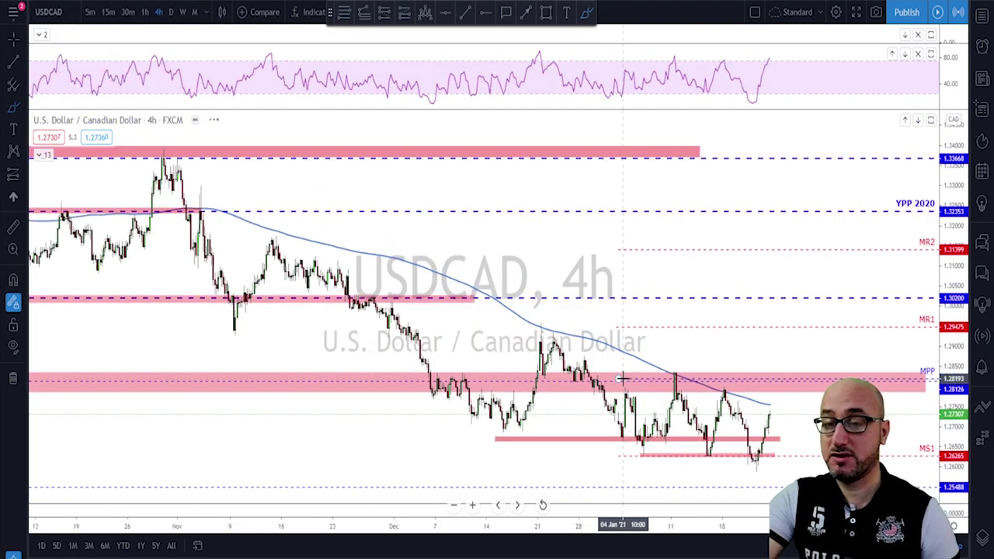
{"action": "scroll", "coordinate": [621, 378], "scroll_direction": "down", "scroll_amount": 2}
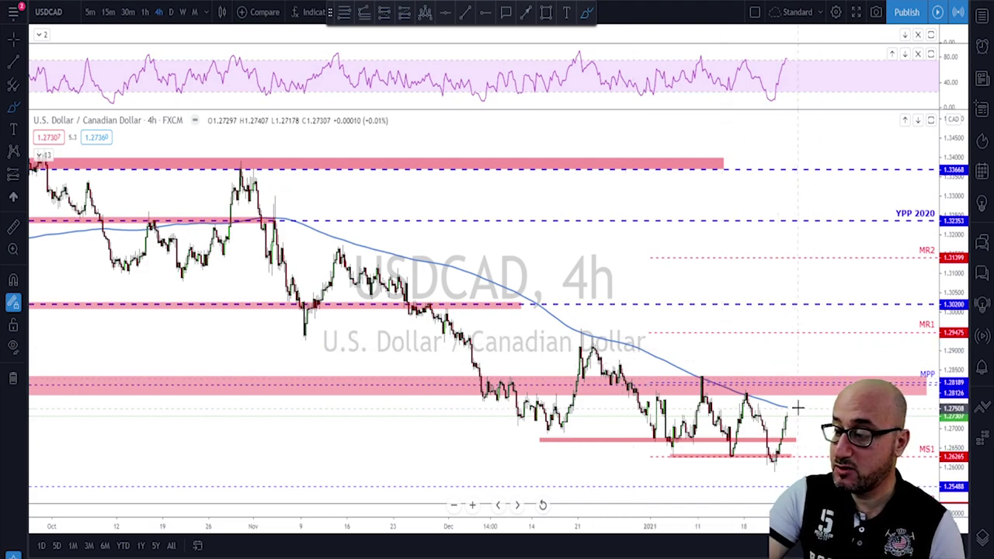
{"action": "mouse_move", "coordinate": [788, 400]}
{"action": "left_mouse_down"}
{"action": "mouse_move", "coordinate": [727, 383]}
{"action": "mouse_move", "coordinate": [657, 412]}
{"action": "mouse_move", "coordinate": [800, 439]}
{"action": "left_mouse_up"}
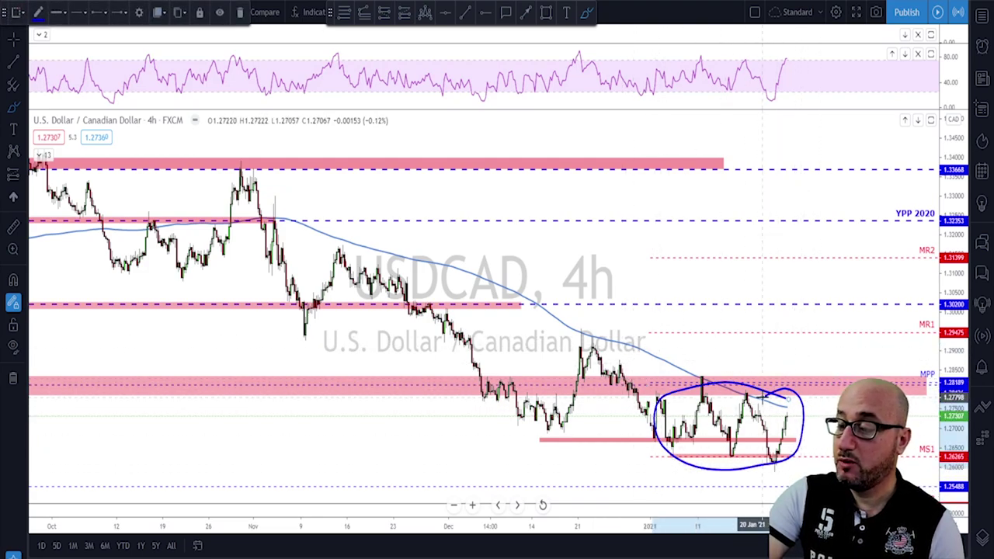
{"action": "key", "text": "Delete"}
{"action": "scroll", "coordinate": [777, 403], "scroll_direction": "up", "scroll_amount": 3}
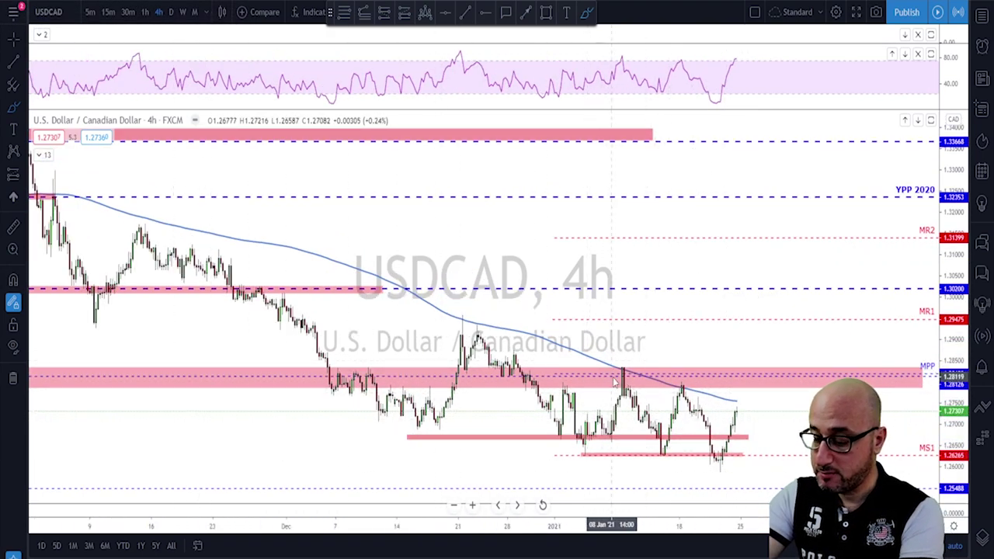
Step: Open the AUDUSD daily chart and examine the long-term trend, the 0.77348 and 0.75000 levels and the January range
{"action": "key", "text": "Down"}
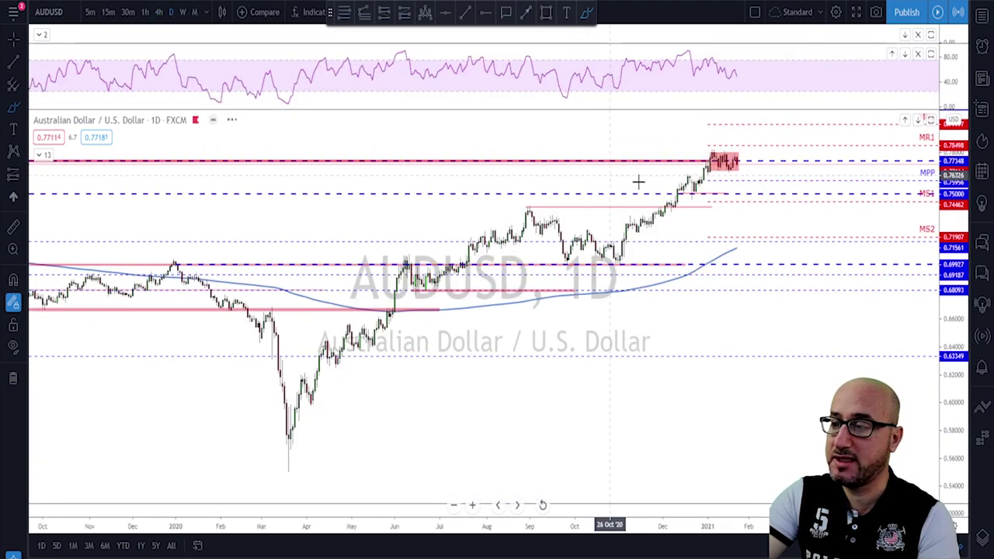
{"action": "scroll", "coordinate": [678, 206], "scroll_direction": "down", "scroll_amount": 9}
{"action": "scroll", "coordinate": [349, 223], "scroll_direction": "down", "scroll_amount": 2}
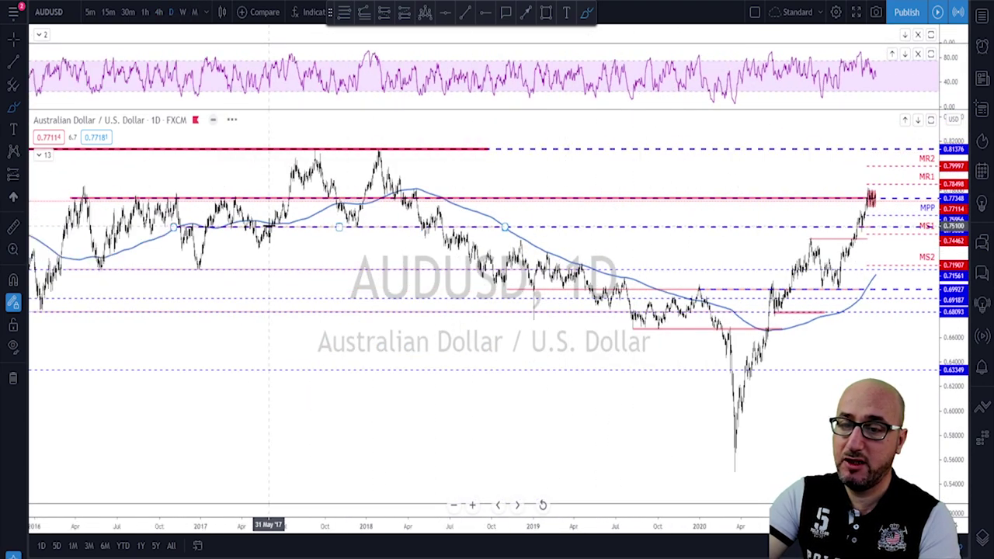
{"action": "scroll", "coordinate": [723, 229], "scroll_direction": "up", "scroll_amount": 6}
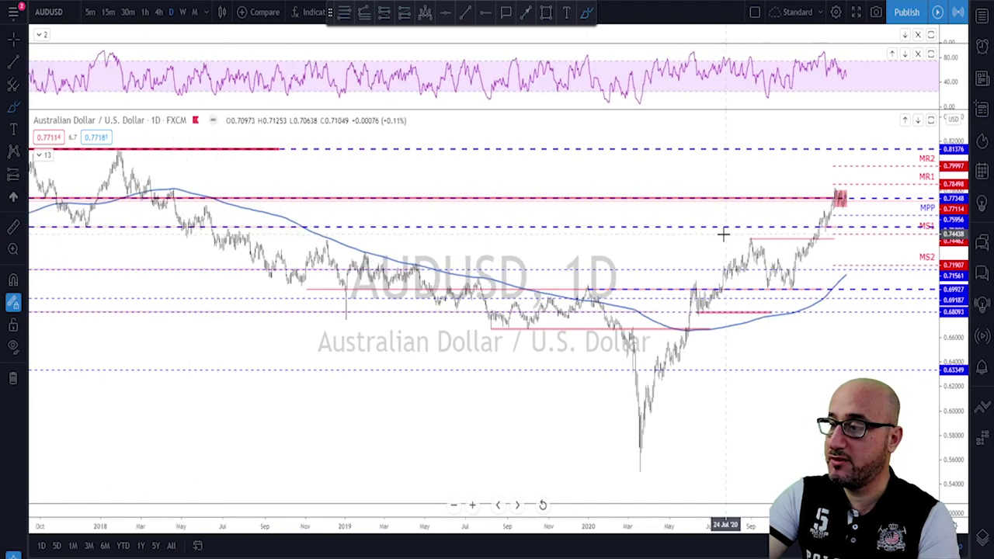
{"action": "scroll", "coordinate": [714, 268], "scroll_direction": "up", "scroll_amount": 3}
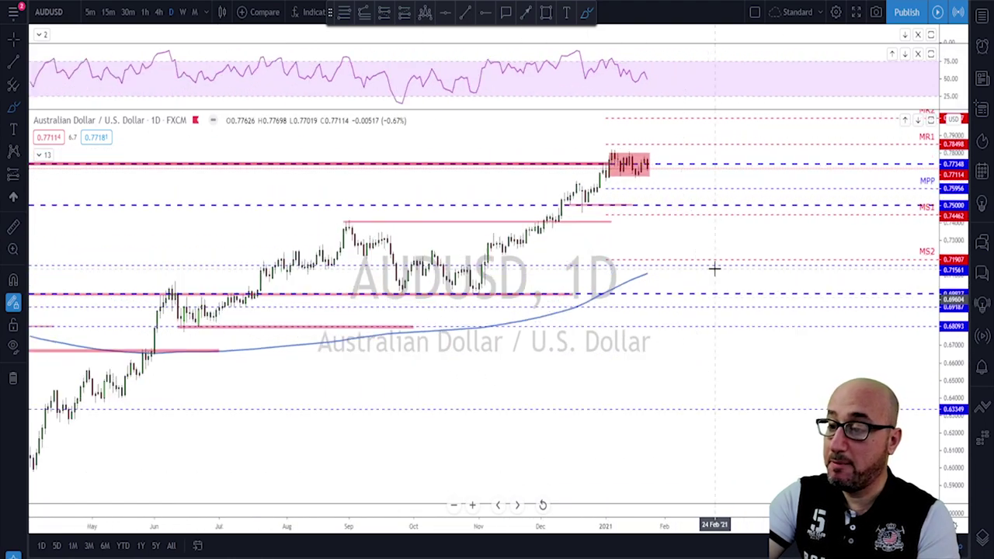
{"action": "key", "text": "ctrl+z"}
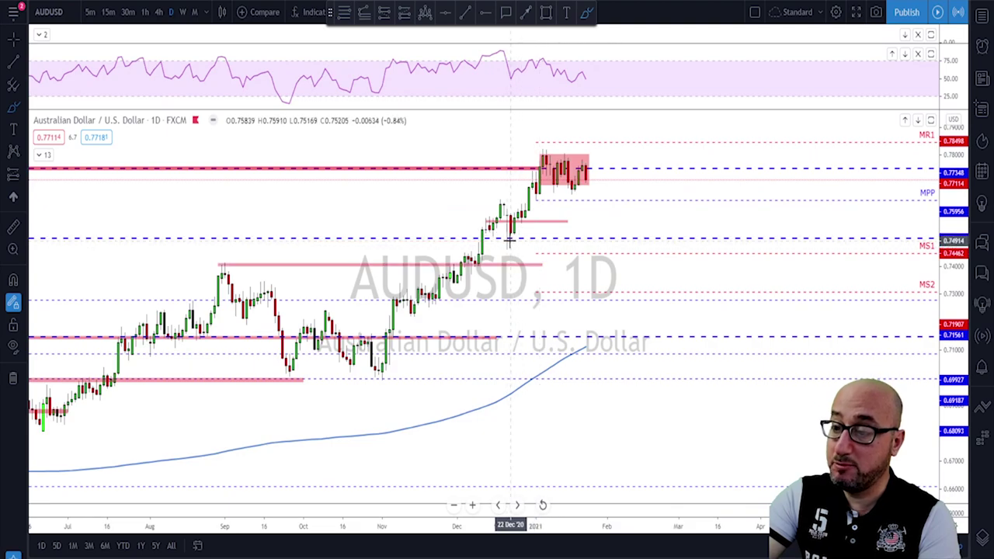
{"action": "key", "text": "ctrl+z"}
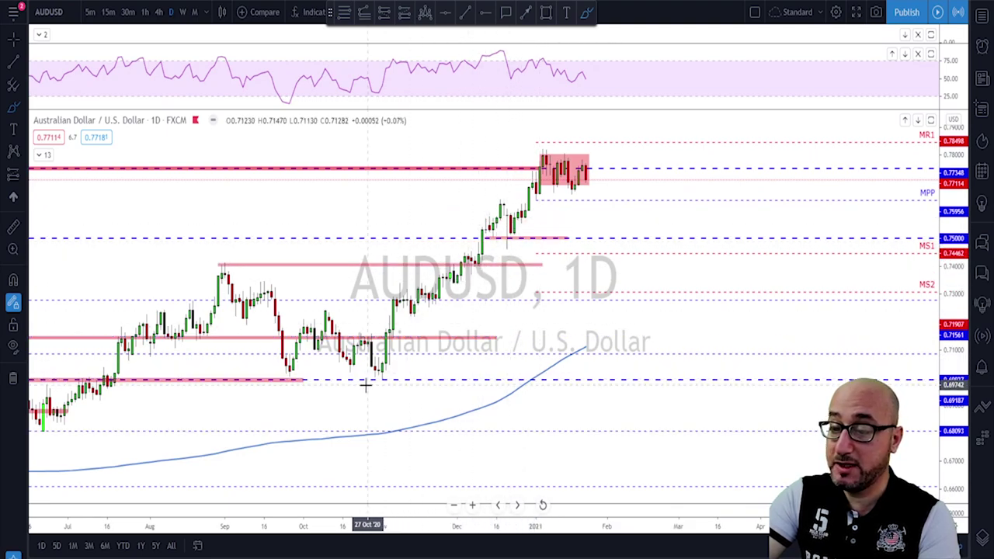
{"action": "scroll", "coordinate": [466, 311], "scroll_direction": "down", "scroll_amount": 3}
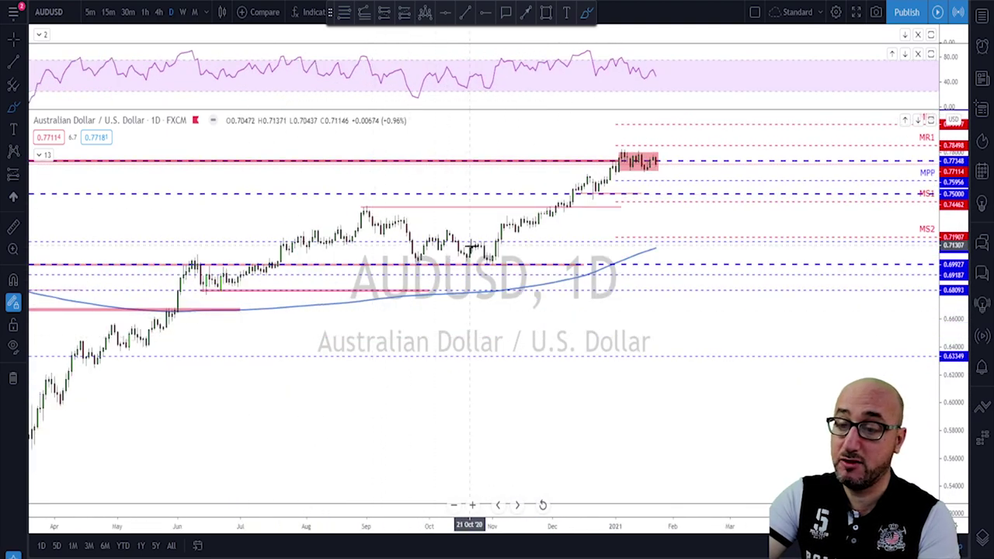
{"action": "scroll", "coordinate": [553, 262], "scroll_direction": "up", "scroll_amount": 3}
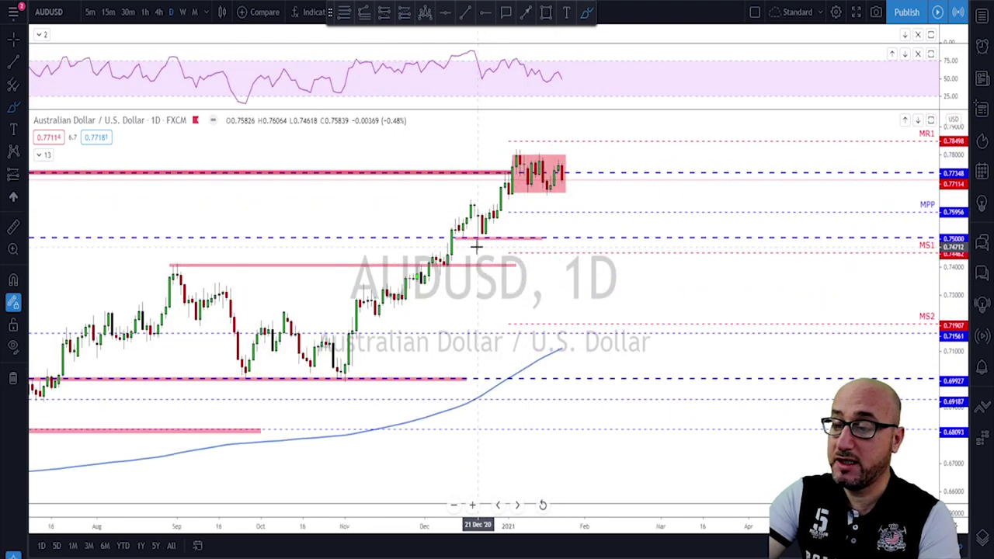
Step: Brush the AUDUSD rise from the late December low near 0.75000 to above the January range, and delete the stroke
{"action": "mouse_move", "coordinate": [478, 243]}
{"action": "left_mouse_down"}
{"action": "mouse_move", "coordinate": [512, 149]}
{"action": "mouse_move", "coordinate": [532, 175]}
{"action": "mouse_move", "coordinate": [553, 179]}
{"action": "mouse_move", "coordinate": [573, 130]}
{"action": "left_mouse_up"}
{"action": "key", "text": "Delete"}
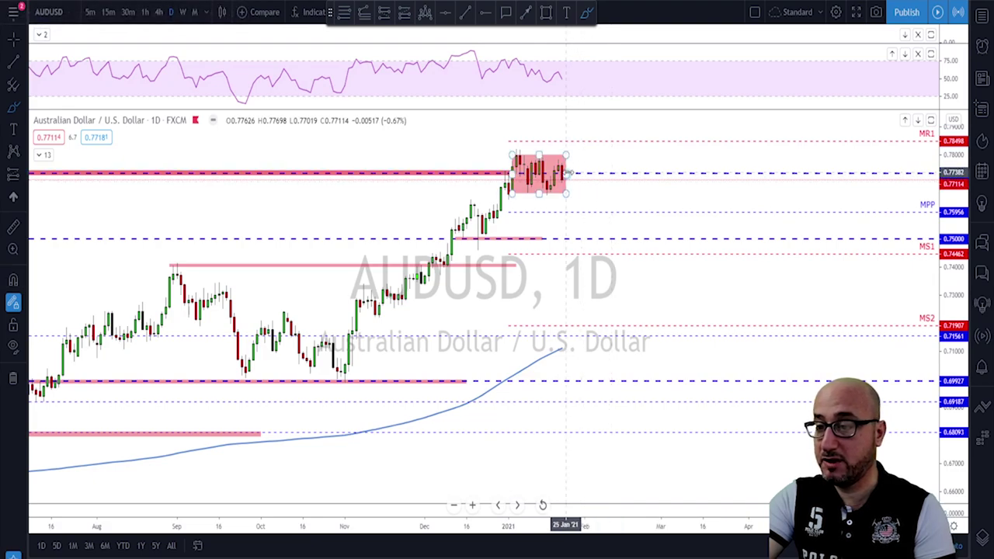
Step: Switch AUDUSD to the 4-hour timeframe, brush a projected fall from the mid-January high towards 0.75000, and undo the stroke
{"action": "scroll", "coordinate": [602, 187], "scroll_direction": "down", "scroll_amount": 2}
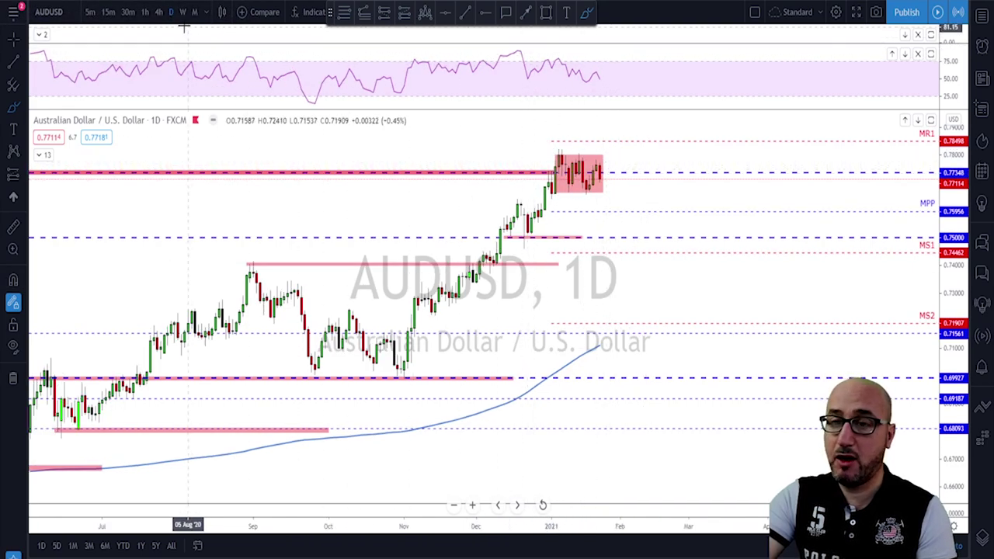
{"action": "left_click", "coordinate": [157, 13]}
{"action": "scroll", "coordinate": [699, 117], "scroll_direction": "down", "scroll_amount": 2}
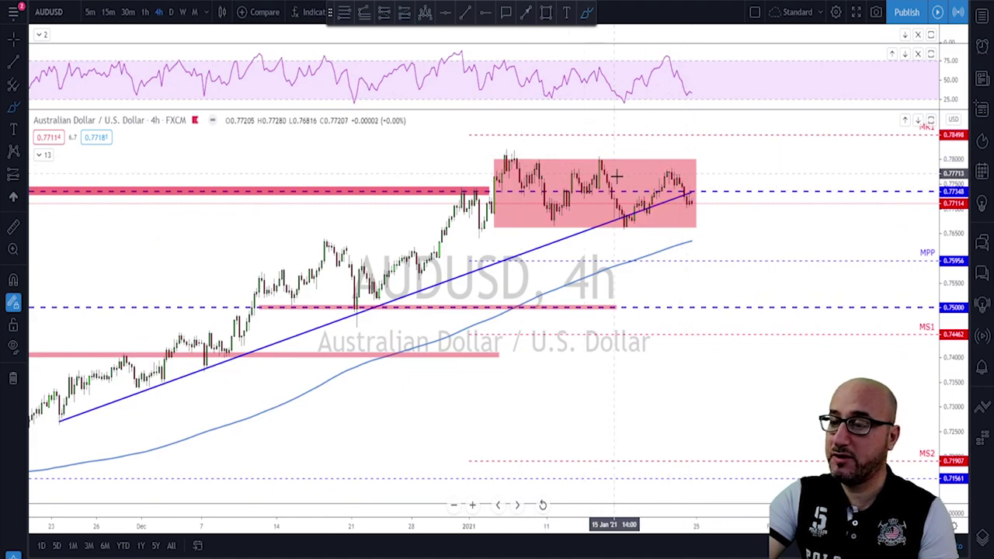
{"action": "mouse_move", "coordinate": [594, 159]}
{"action": "left_mouse_down"}
{"action": "mouse_move", "coordinate": [624, 223]}
{"action": "mouse_move", "coordinate": [672, 166]}
{"action": "mouse_move", "coordinate": [701, 233]}
{"action": "mouse_move", "coordinate": [707, 284]}
{"action": "mouse_move", "coordinate": [718, 308]}
{"action": "mouse_move", "coordinate": [726, 301]}
{"action": "left_mouse_up"}
{"action": "key", "text": "ctrl+z"}
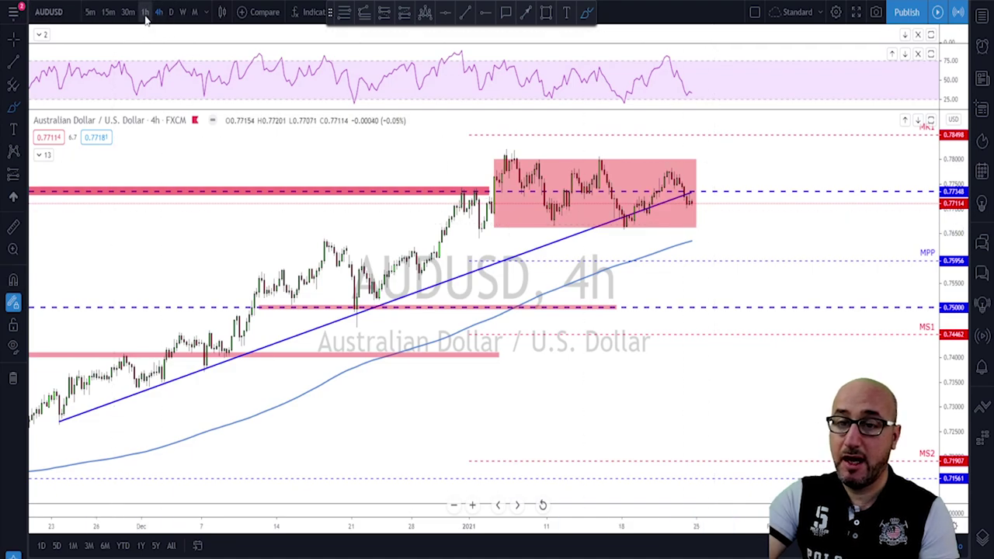
Step: Switch AUDUSD to the 1-hour timeframe and inspect the latest price action below the rising trendline and moving average
{"action": "left_click", "coordinate": [145, 12]}
{"action": "scroll", "coordinate": [711, 128], "scroll_direction": "down", "scroll_amount": 5}
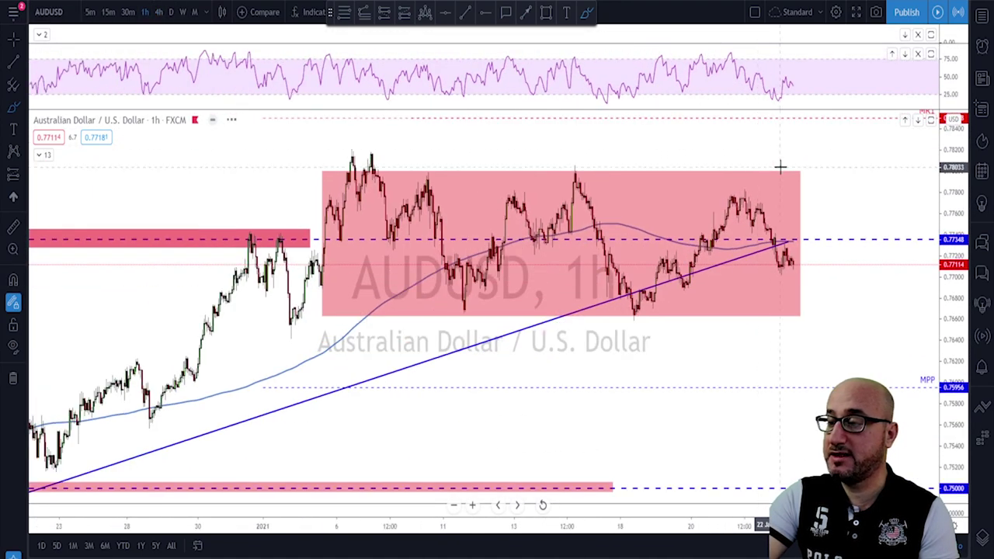
{"action": "scroll", "coordinate": [781, 167], "scroll_direction": "down", "scroll_amount": 1}
{"action": "scroll", "coordinate": [747, 240], "scroll_direction": "up", "scroll_amount": 4}
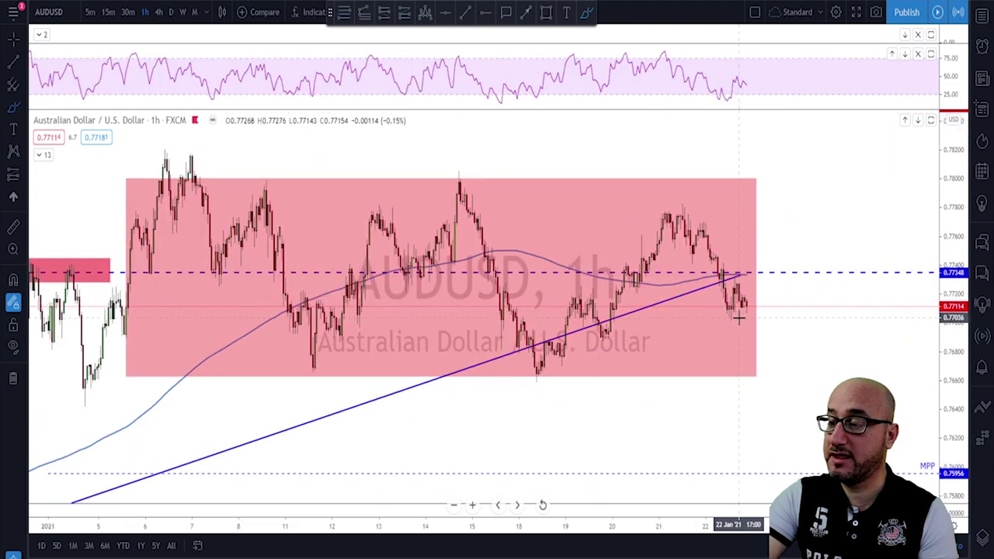
{"action": "scroll", "coordinate": [372, 311], "scroll_direction": "down", "scroll_amount": 1}
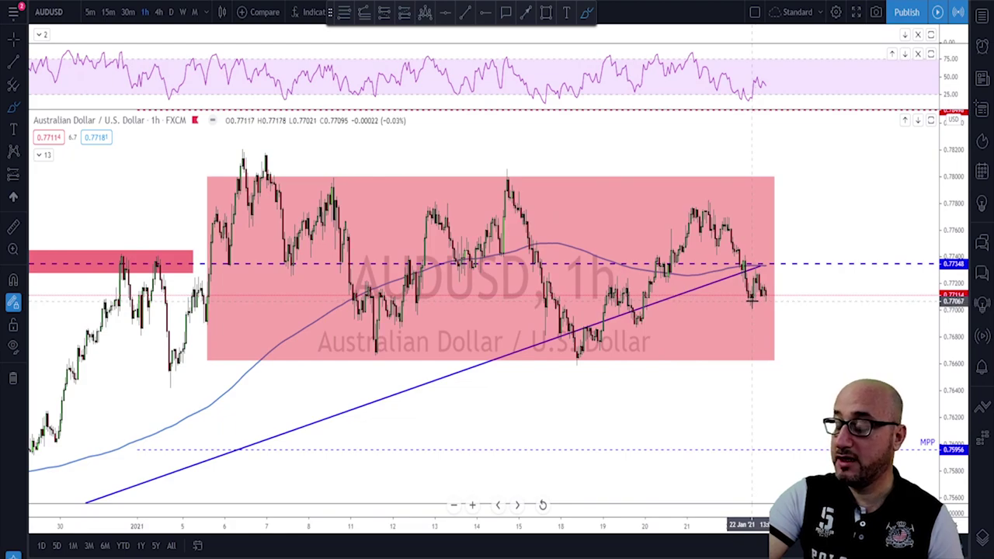
Step: Brush a small AUDUSD consolidation under the trendline, its rising support and a projected drop to about 0.76400, and undo the strokes
{"action": "left_click_drag", "start_coordinate": [752, 303], "coordinate": [754, 279]}
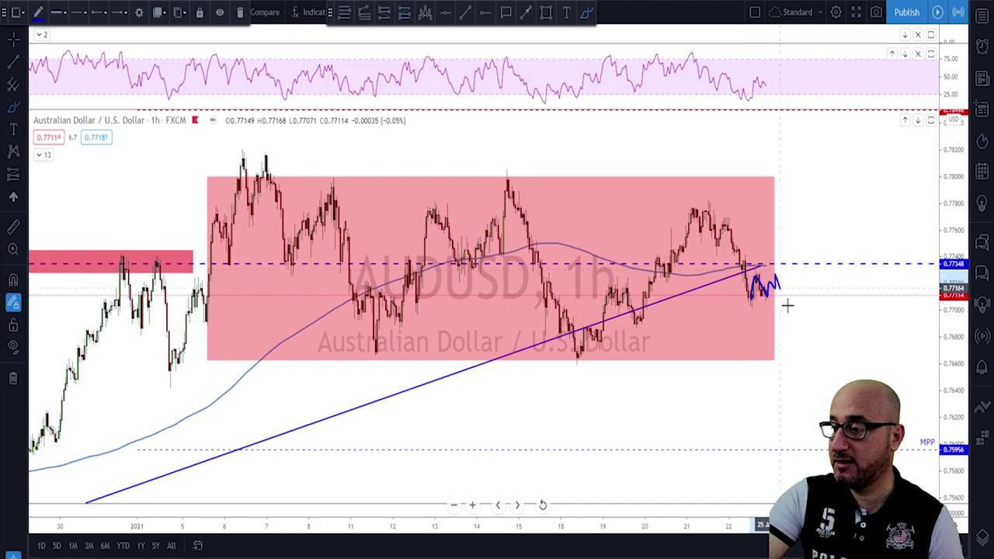
{"action": "left_click_drag", "start_coordinate": [777, 280], "coordinate": [794, 287]}
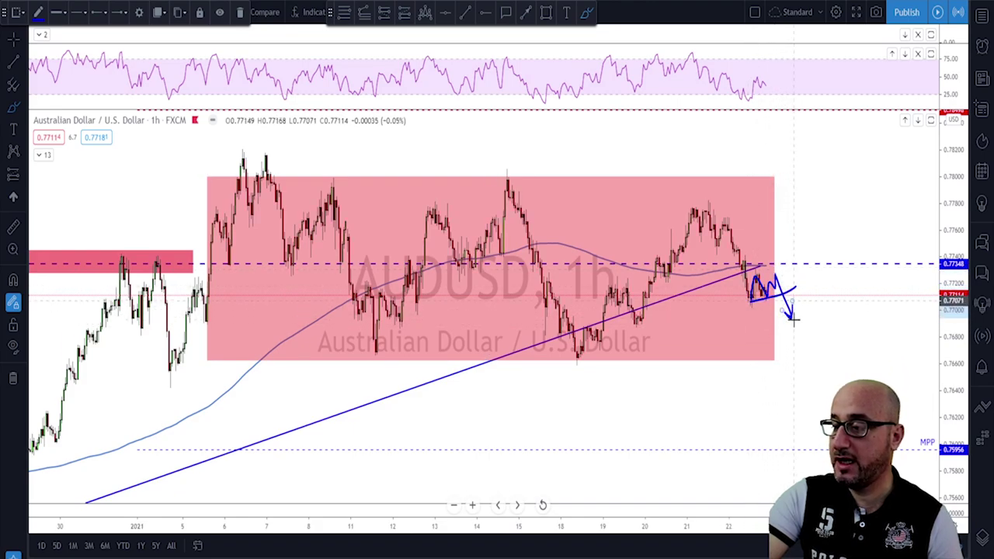
{"action": "left_click_drag", "start_coordinate": [784, 328], "coordinate": [815, 385]}
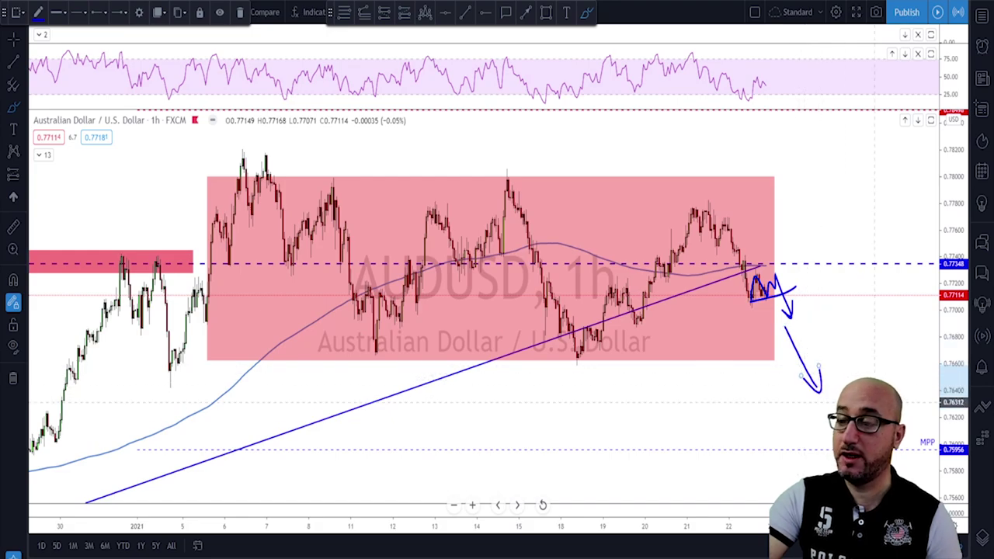
{"action": "key", "text": "ctrl+z"}
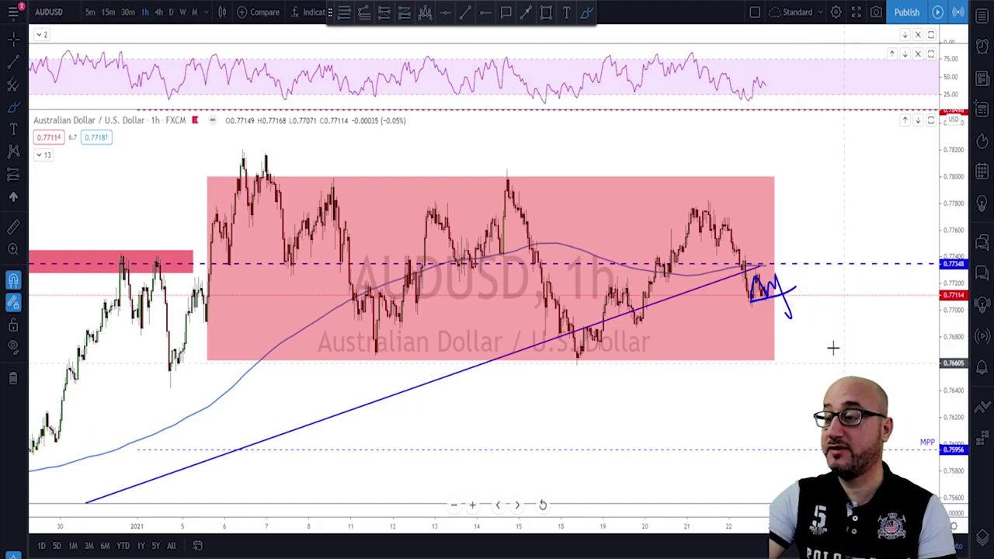
{"action": "key", "text": "ctrl+z"}
{"action": "scroll", "coordinate": [671, 217], "scroll_direction": "down", "scroll_amount": 2}
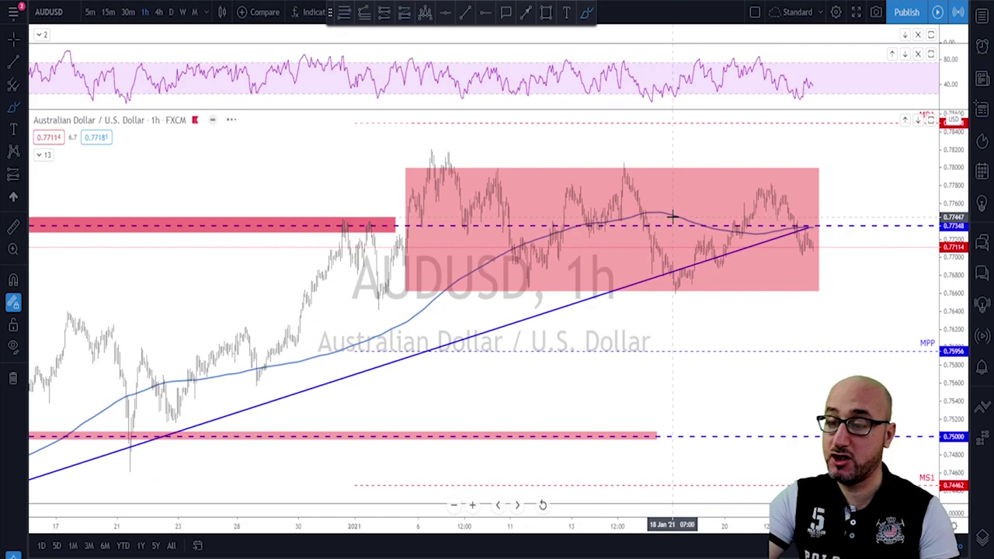
{"action": "scroll", "coordinate": [671, 217], "scroll_direction": "up", "scroll_amount": 1}
{"action": "scroll", "coordinate": [673, 219], "scroll_direction": "up", "scroll_amount": 1}
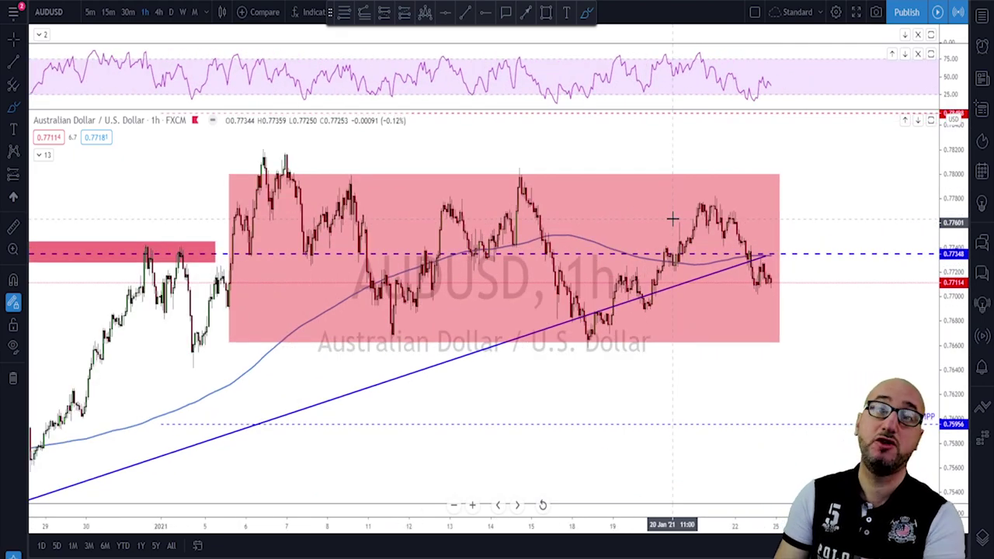
Step: Open the NZDUSD chart and switch it to the daily timeframe
{"action": "key", "text": "Down"}
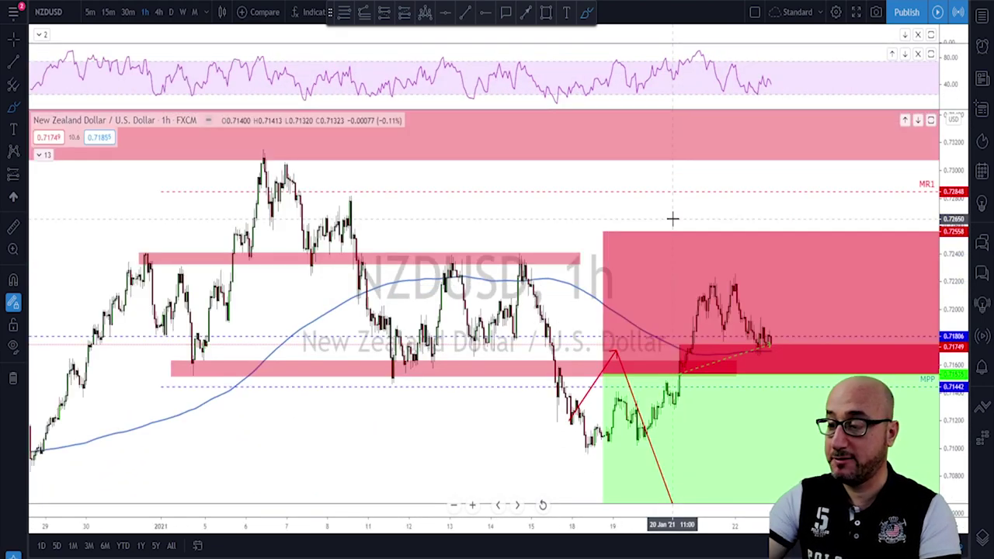
{"action": "scroll", "coordinate": [606, 333], "scroll_direction": "up", "scroll_amount": 1}
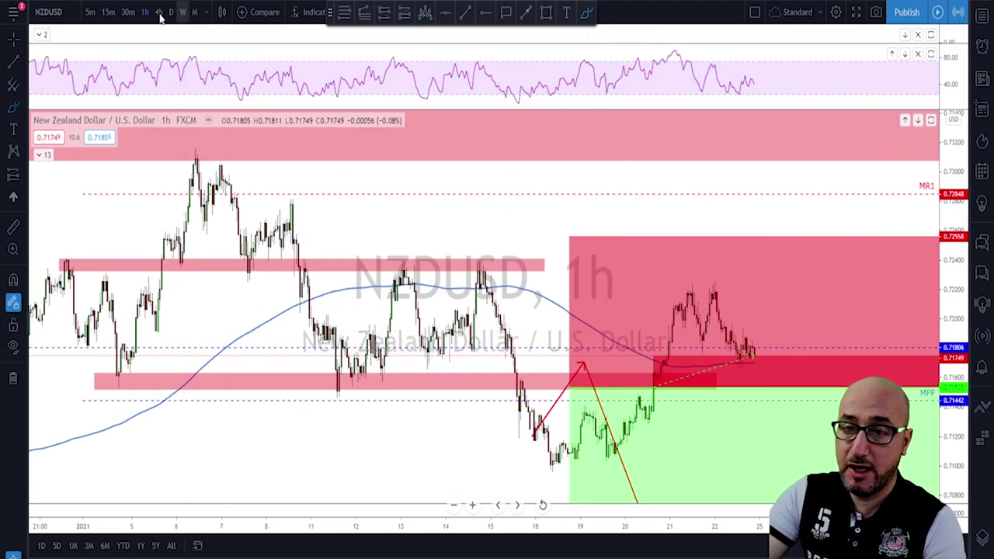
{"action": "left_click", "coordinate": [159, 11]}
{"action": "left_click", "coordinate": [171, 12]}
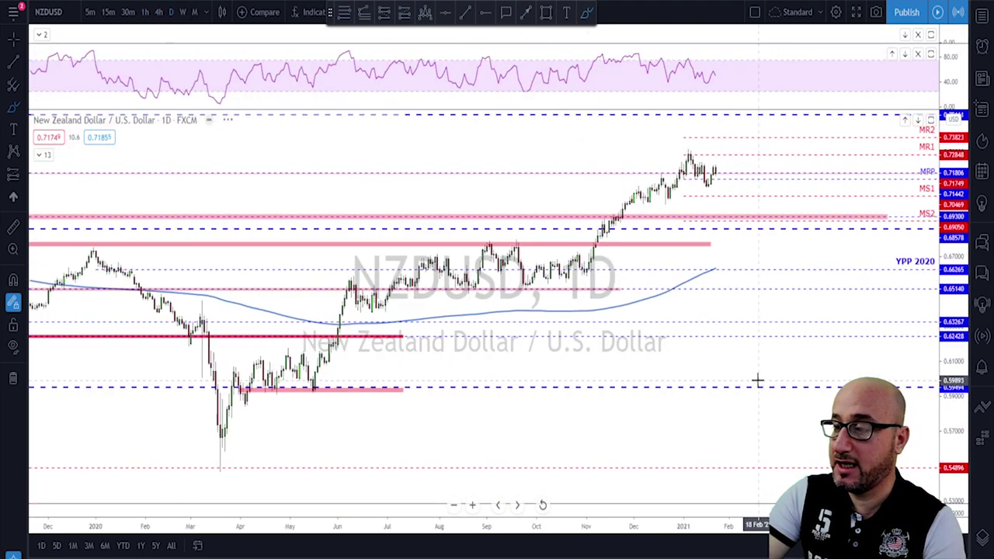
Step: Brush the daily NZDUSD lower swings from the January high with a projected fall to about 0.70000, and remove the stroke
{"action": "scroll", "coordinate": [613, 299], "scroll_direction": "up", "scroll_amount": 1}
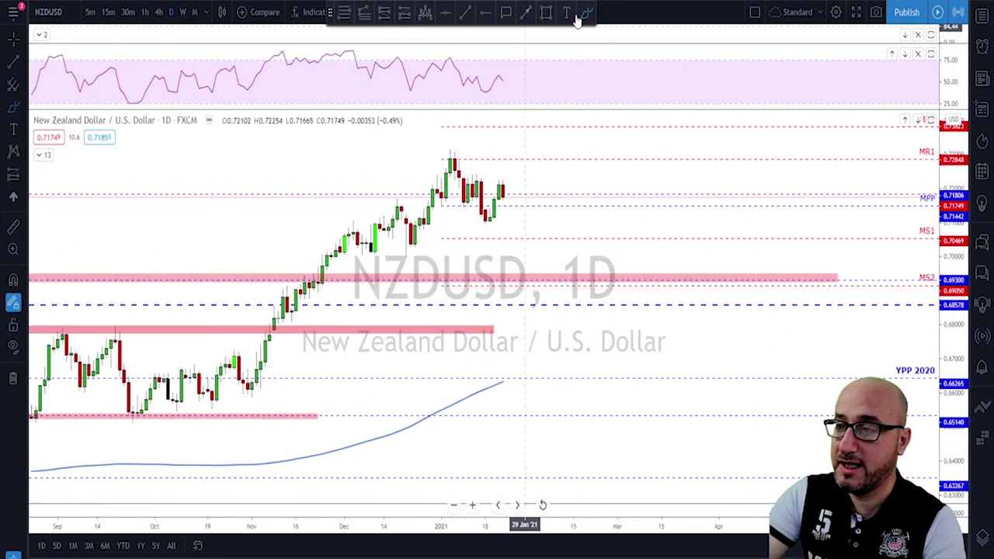
{"action": "left_click_drag", "start_coordinate": [450, 159], "coordinate": [466, 199]}
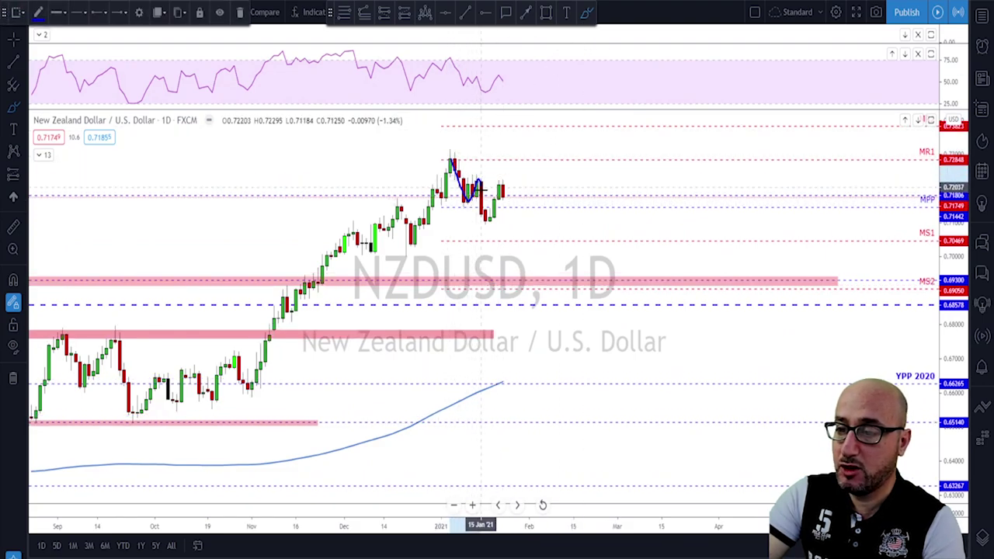
{"action": "left_click", "coordinate": [488, 224]}
{"action": "left_click", "coordinate": [504, 184]}
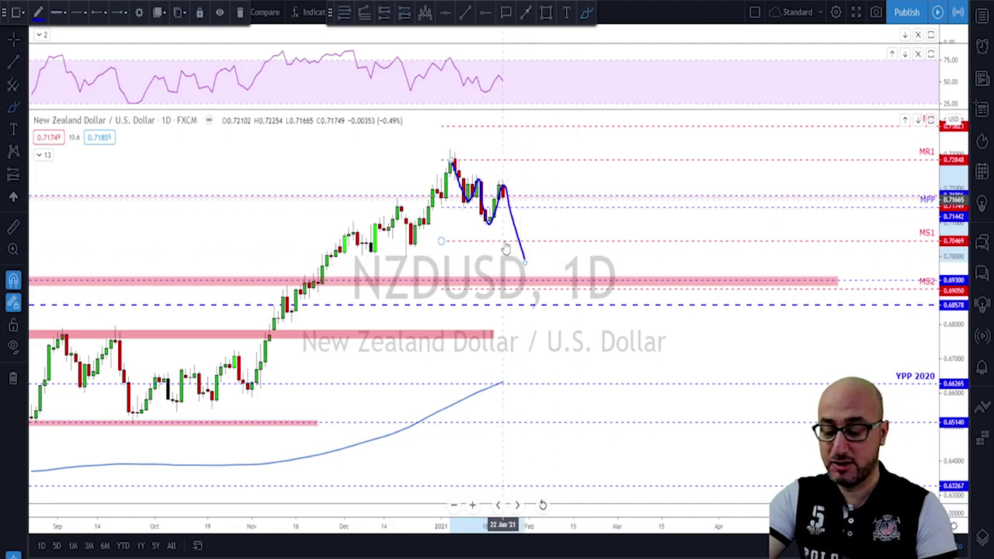
{"action": "key", "text": "Escape"}
Step: Brush the daily NZDUSD zigzag from the early-January high down towards MS1, and undo the strokes
{"action": "scroll", "coordinate": [496, 225], "scroll_direction": "down", "scroll_amount": 2}
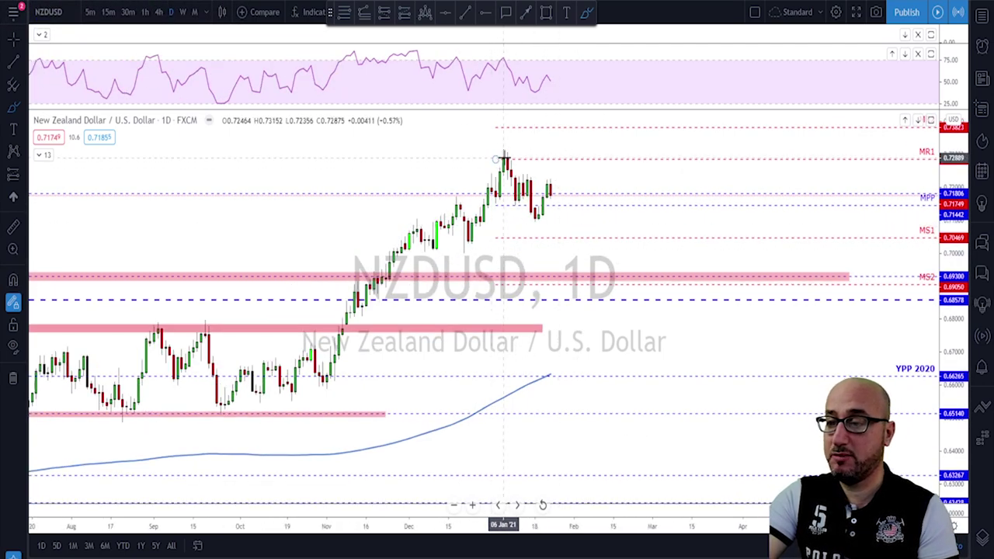
{"action": "left_click", "coordinate": [504, 156]}
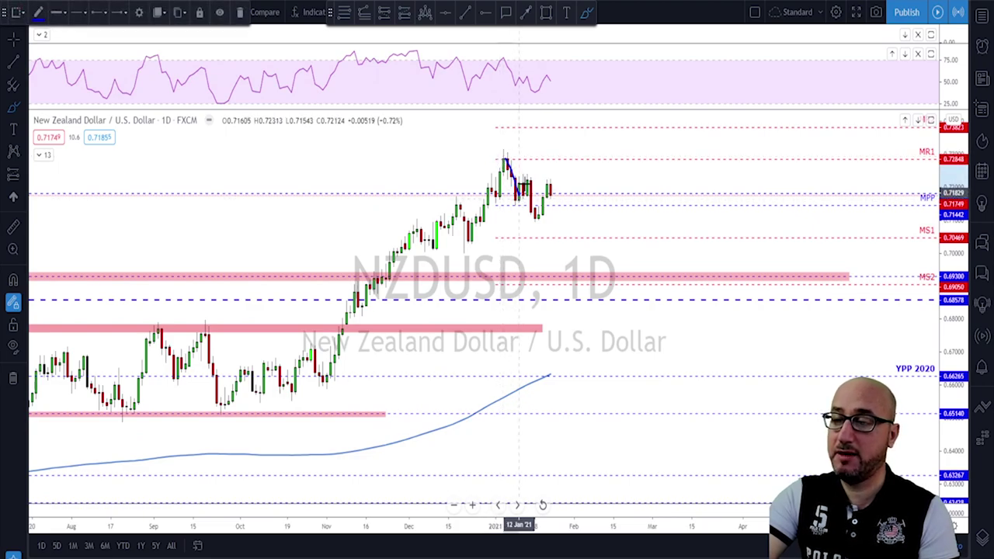
{"action": "mouse_move", "coordinate": [541, 215]}
{"action": "left_mouse_down"}
{"action": "mouse_move", "coordinate": [550, 187]}
{"action": "mouse_move", "coordinate": [564, 233]}
{"action": "left_mouse_up"}
{"action": "mouse_move", "coordinate": [506, 153]}
{"action": "left_mouse_down"}
{"action": "mouse_move", "coordinate": [554, 191]}
{"action": "mouse_move", "coordinate": [575, 235]}
{"action": "left_mouse_up"}
{"action": "key", "text": "ctrl+z"}
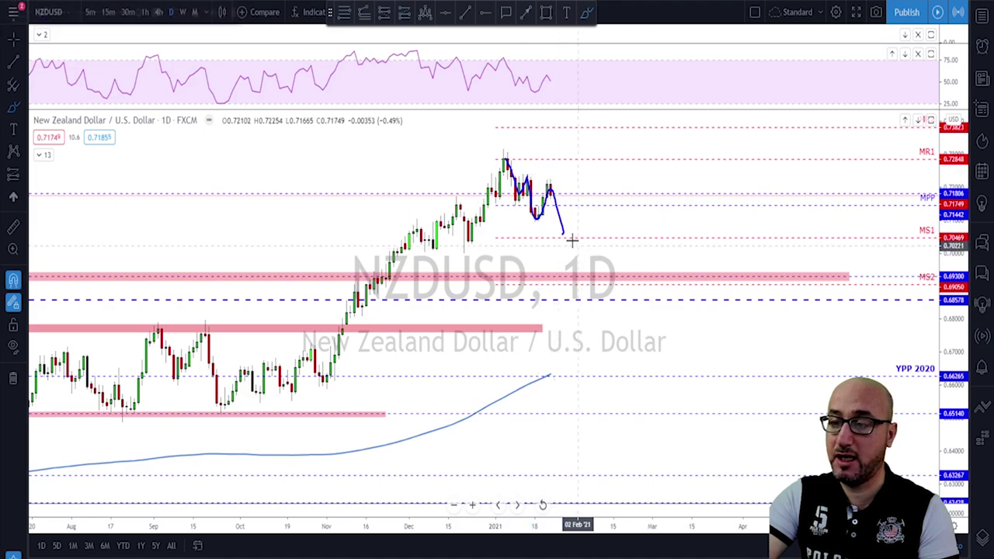
{"action": "key", "text": "ctrl+z"}
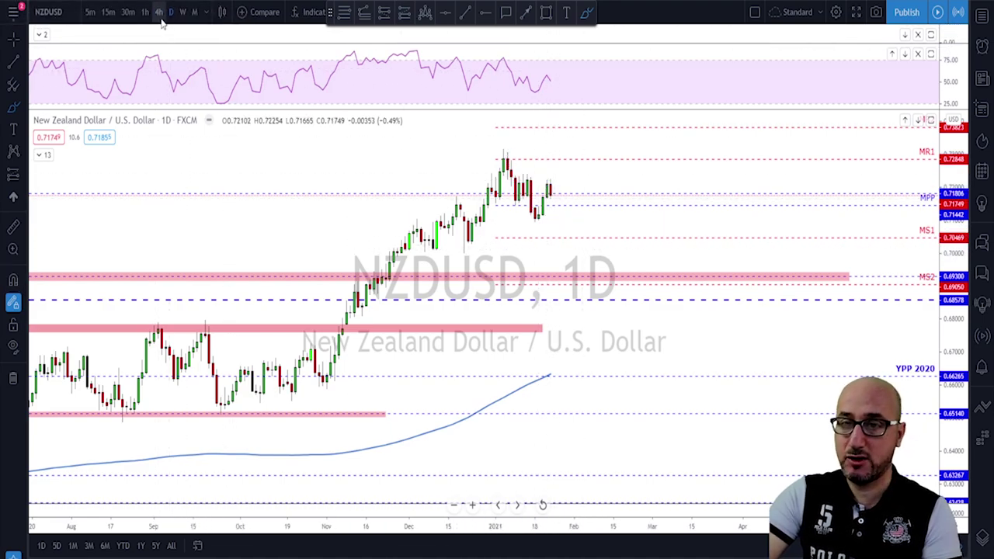
Step: Switch NZDUSD to the 4-hour timeframe, brush a circle around the short entry and a projected fall to about 0.71000, and undo them
{"action": "left_click", "coordinate": [160, 13]}
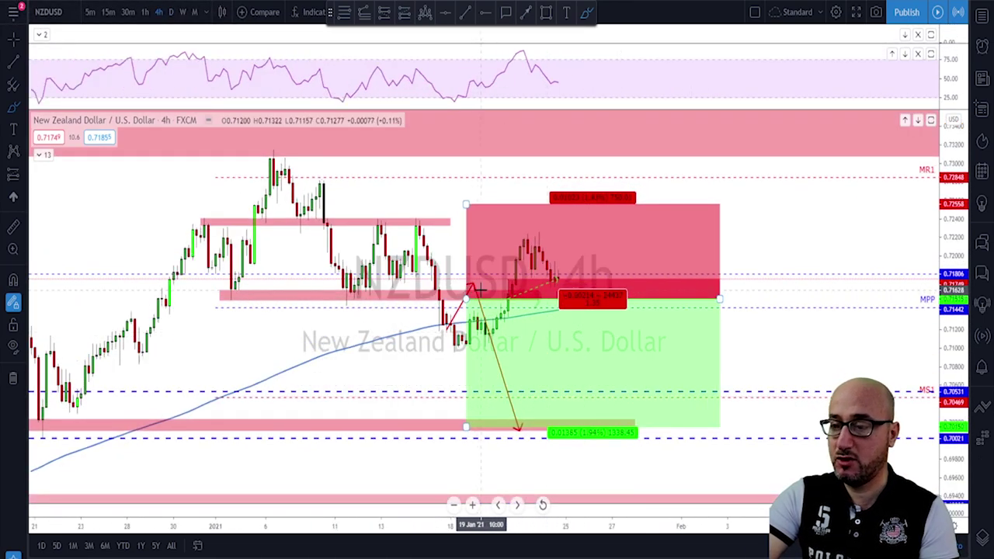
{"action": "mouse_move", "coordinate": [481, 289]}
{"action": "left_mouse_down"}
{"action": "mouse_move", "coordinate": [509, 291]}
{"action": "mouse_move", "coordinate": [528, 347]}
{"action": "left_mouse_up"}
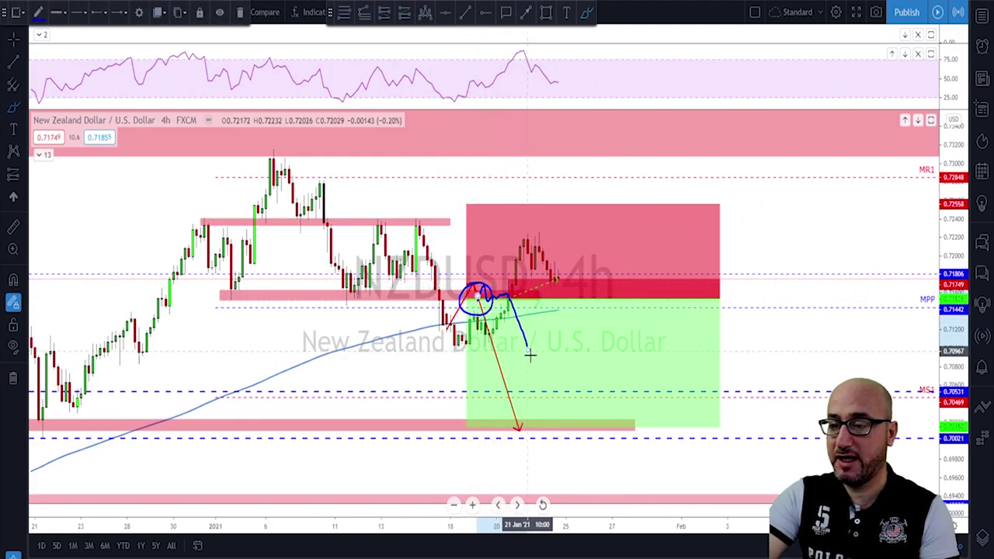
{"action": "left_click", "coordinate": [546, 360]}
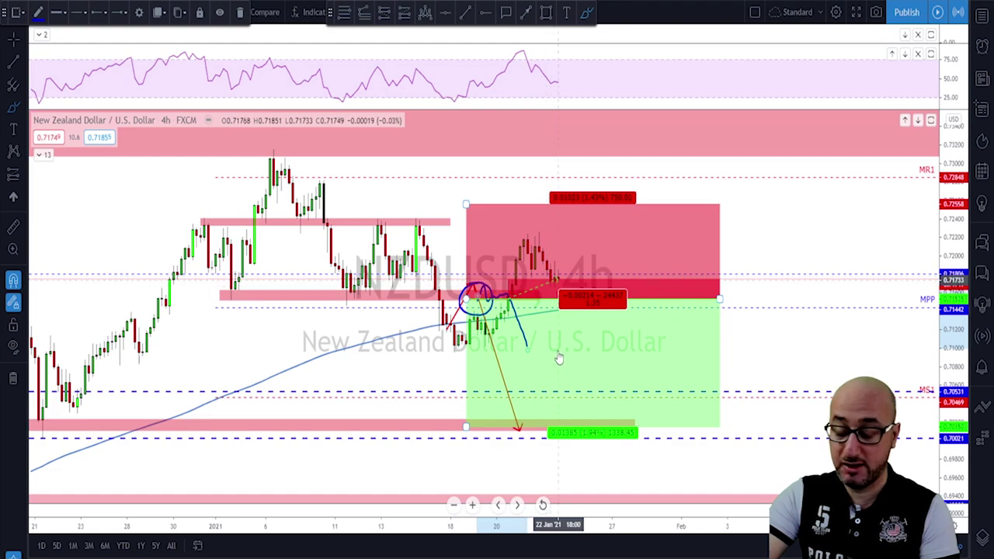
{"action": "key", "text": "ctrl+z"}
{"action": "key", "text": "ctrl+z"}
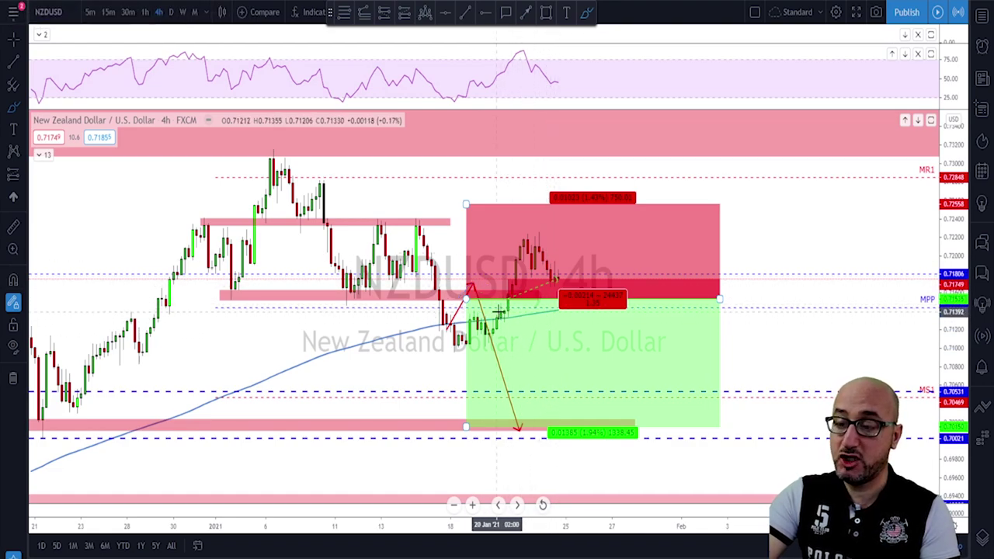
Step: Brush a short horizontal line at about 0.71540 along the broken support zone, and remove it
{"action": "scroll", "coordinate": [460, 334], "scroll_direction": "up", "scroll_amount": 1}
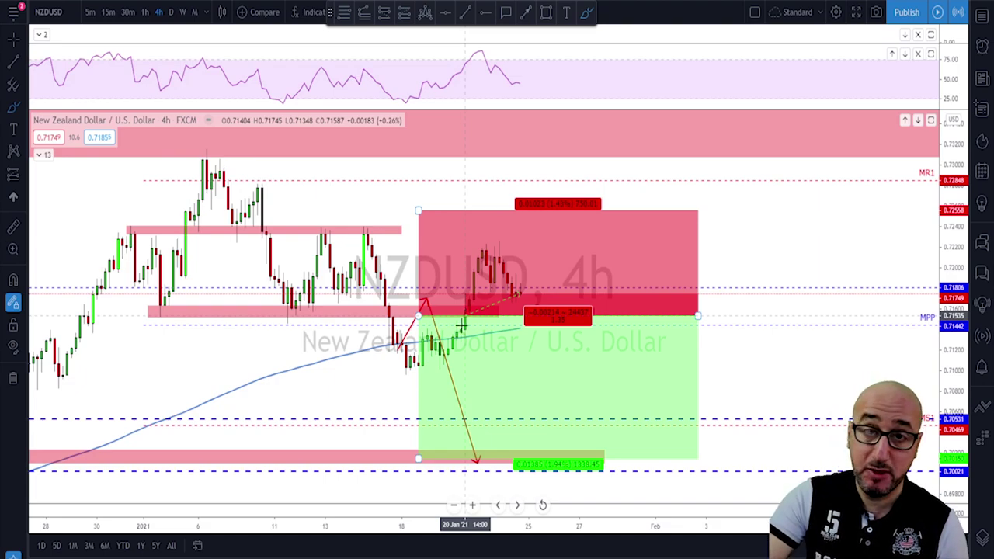
{"action": "left_click", "coordinate": [393, 314]}
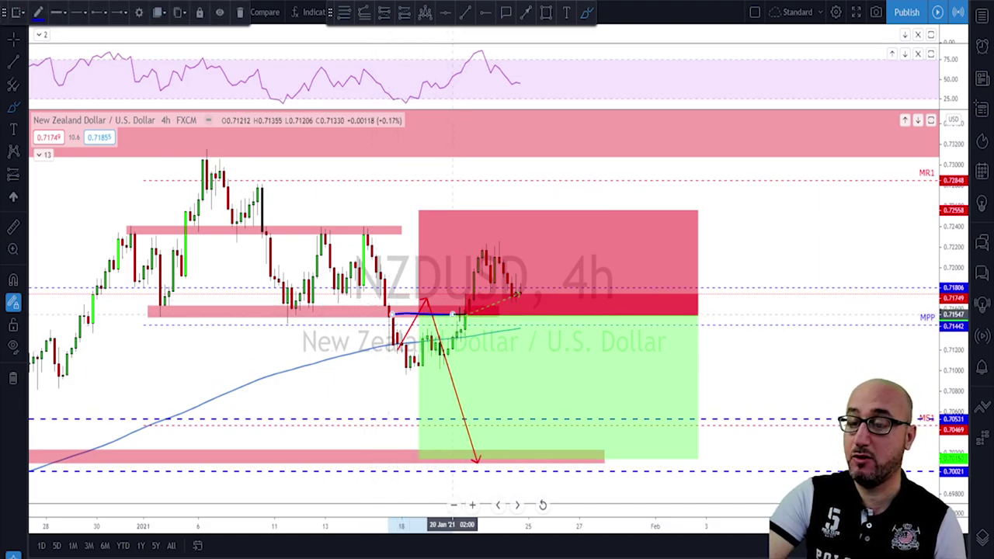
{"action": "left_click", "coordinate": [452, 314]}
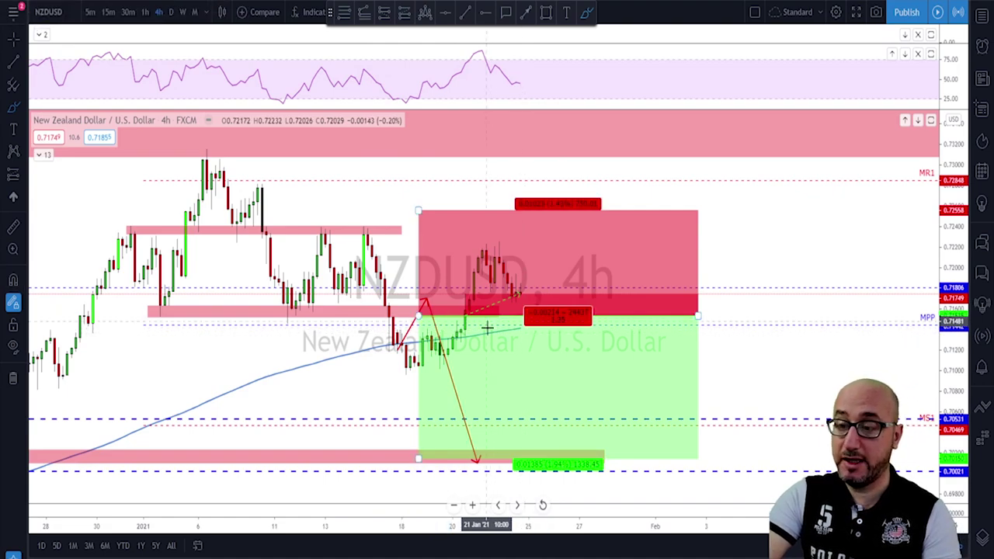
Step: Brush a projected drop from the latest 4-hour candles through MPP to about 0.70800, and delete the stroke
{"action": "scroll", "coordinate": [489, 327], "scroll_direction": "up", "scroll_amount": 2}
{"action": "scroll", "coordinate": [441, 276], "scroll_direction": "down", "scroll_amount": 1}
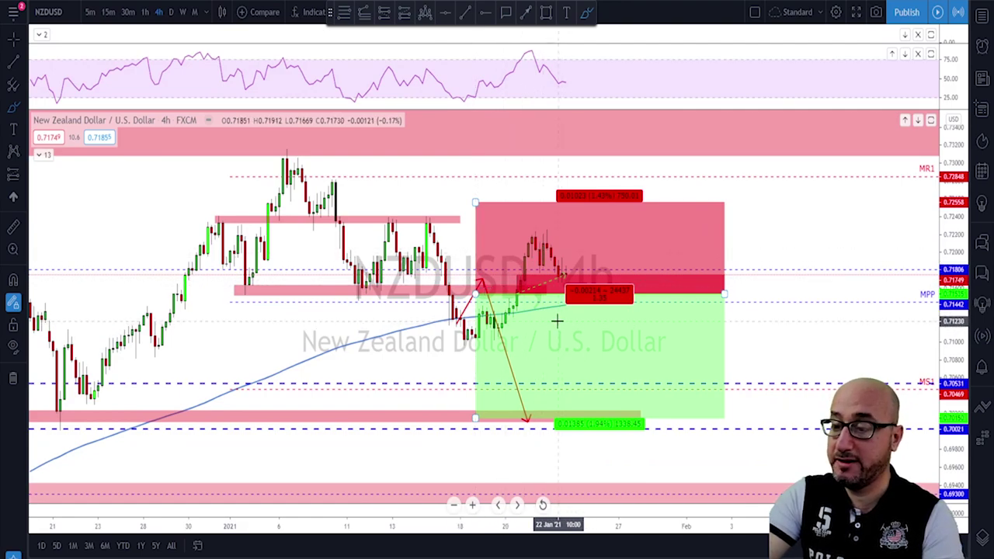
{"action": "scroll", "coordinate": [557, 321], "scroll_direction": "up", "scroll_amount": 1}
{"action": "scroll", "coordinate": [517, 311], "scroll_direction": "down", "scroll_amount": 1}
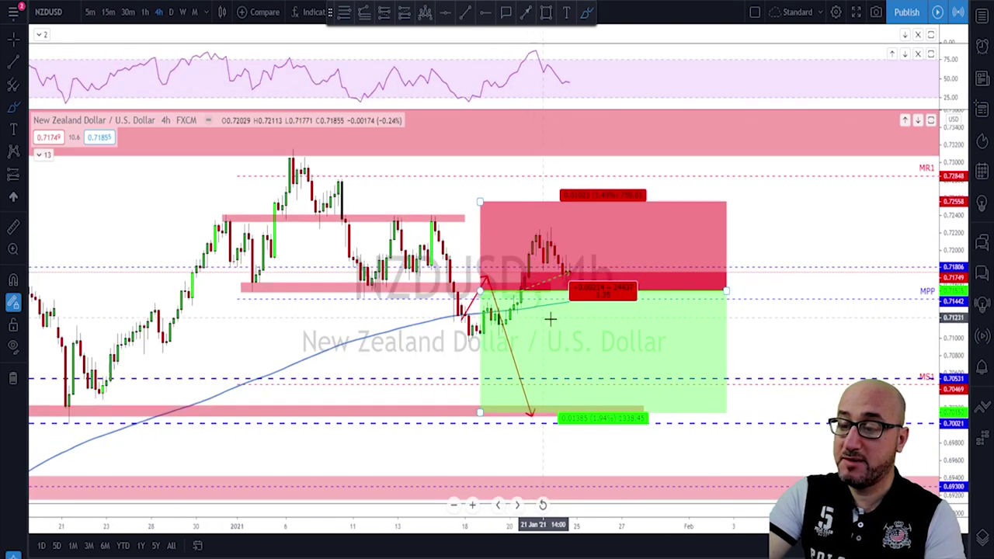
{"action": "left_click_drag", "start_coordinate": [565, 268], "coordinate": [596, 357]}
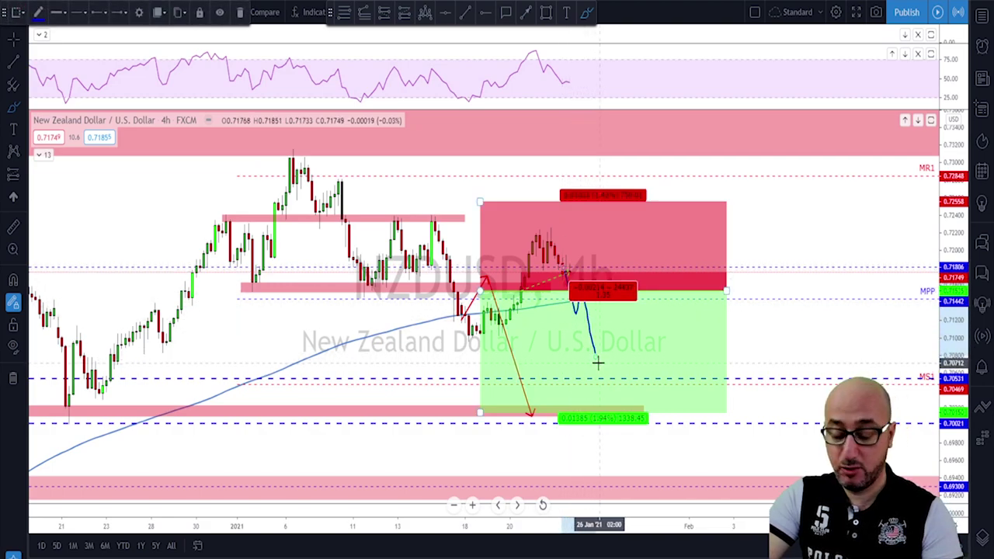
{"action": "key", "text": "Delete"}
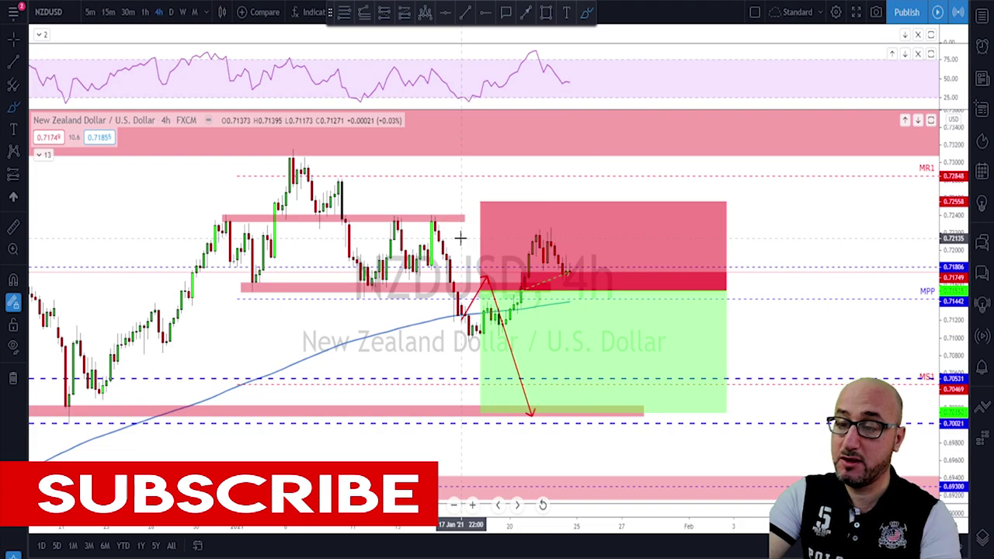
Step: Circle the twin mid-January highs in the upper supply zone, brush a falling path from the early-January high, and undo both strokes
{"action": "mouse_move", "coordinate": [441, 211]}
{"action": "left_mouse_down"}
{"action": "mouse_move", "coordinate": [391, 213]}
{"action": "mouse_move", "coordinate": [420, 233]}
{"action": "mouse_move", "coordinate": [443, 212]}
{"action": "left_mouse_up"}
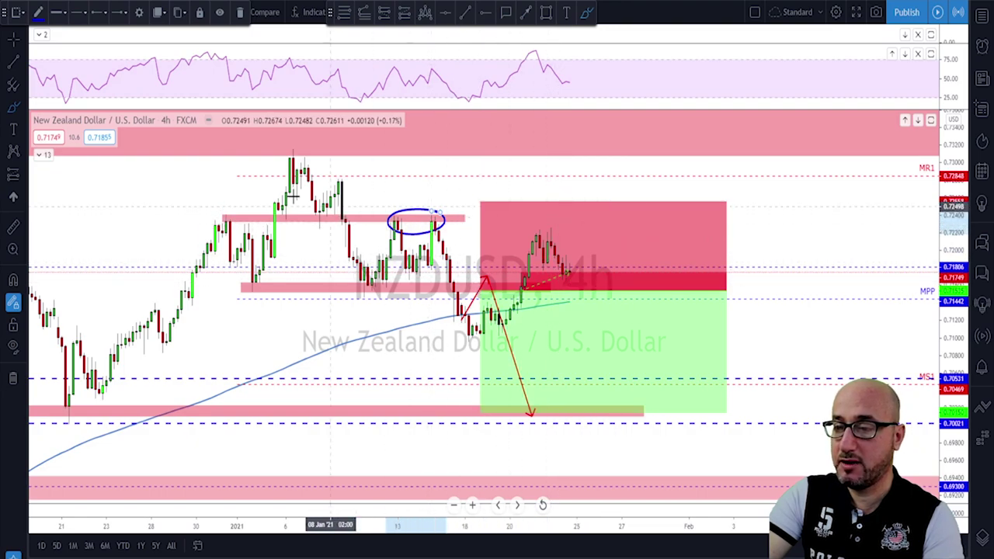
{"action": "mouse_move", "coordinate": [289, 159]}
{"action": "left_mouse_down"}
{"action": "mouse_move", "coordinate": [386, 294]}
{"action": "mouse_move", "coordinate": [432, 219]}
{"action": "mouse_move", "coordinate": [482, 331]}
{"action": "mouse_move", "coordinate": [536, 253]}
{"action": "mouse_move", "coordinate": [607, 408]}
{"action": "left_mouse_up"}
{"action": "key", "text": "ctrl+z"}
{"action": "key", "text": "ctrl+z"}
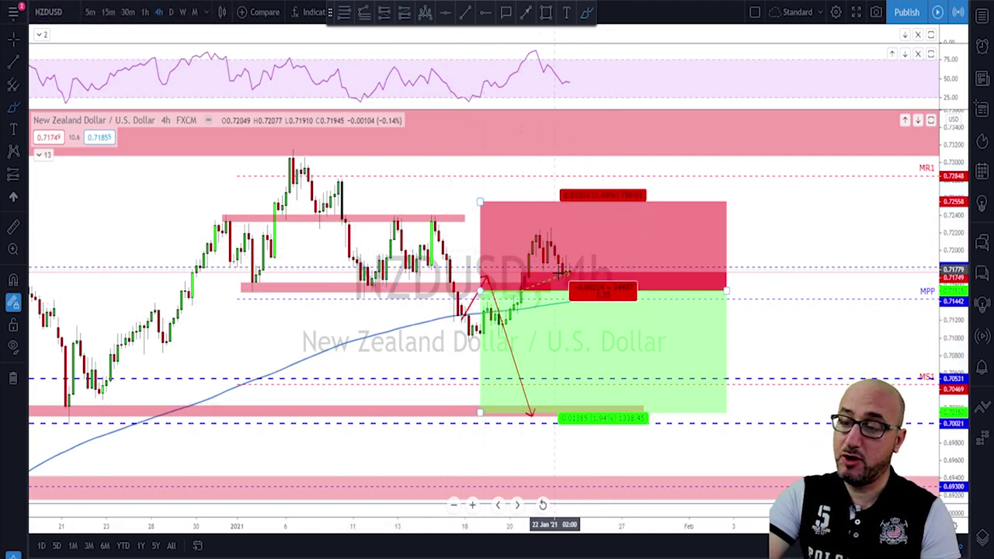
Step: Brush a rebound from just above MPP to about 0.72750 and a line across the twin mid-January highs, and remove the strokes
{"action": "mouse_move", "coordinate": [553, 252]}
{"action": "left_mouse_down"}
{"action": "mouse_move", "coordinate": [569, 292]}
{"action": "mouse_move", "coordinate": [599, 184]}
{"action": "left_mouse_up"}
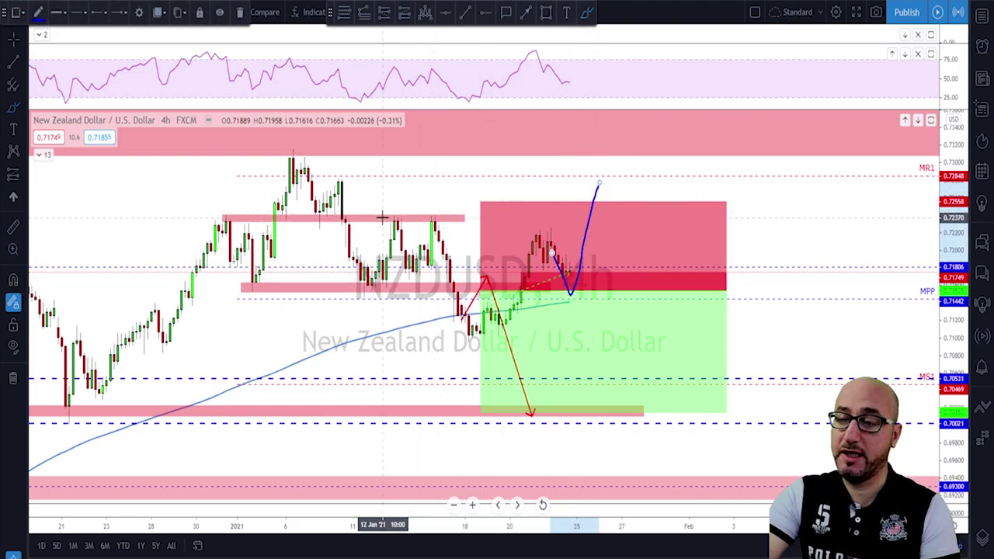
{"action": "left_click_drag", "start_coordinate": [389, 220], "coordinate": [448, 220]}
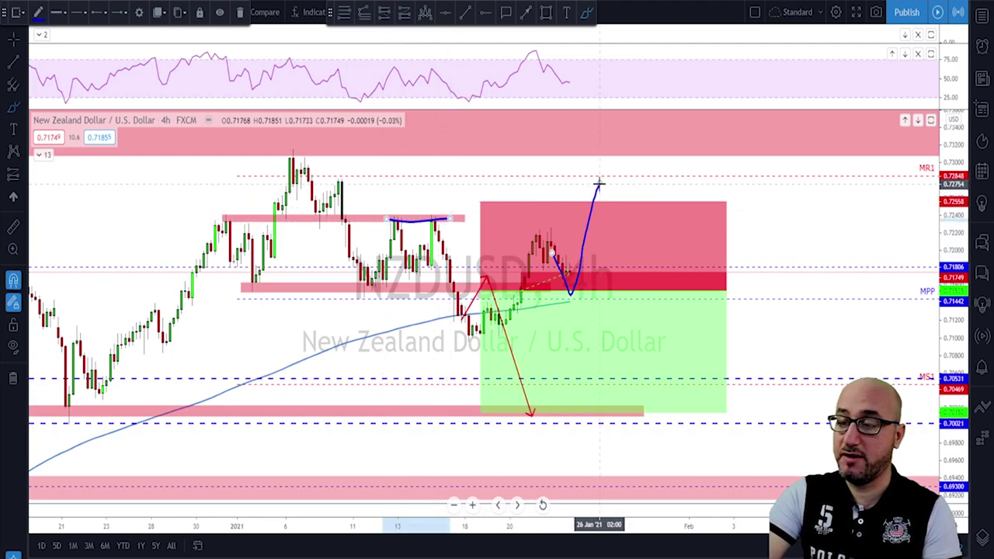
{"action": "key", "text": "Delete"}
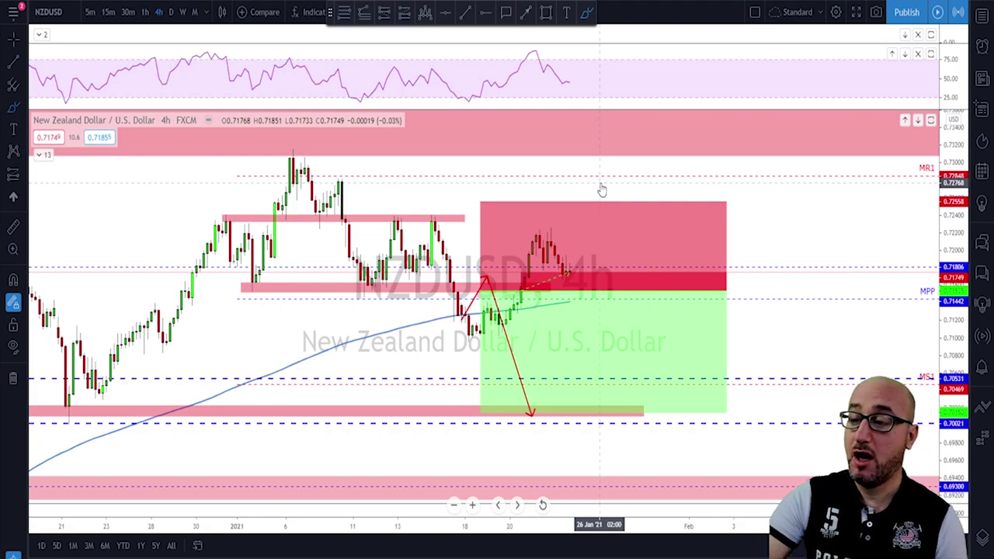
{"action": "left_click", "coordinate": [585, 246]}
Step: Brush short lines above and below the latest 4-hour consolidation inside the position's stop area, and undo them
{"action": "scroll", "coordinate": [521, 291], "scroll_direction": "up", "scroll_amount": 1}
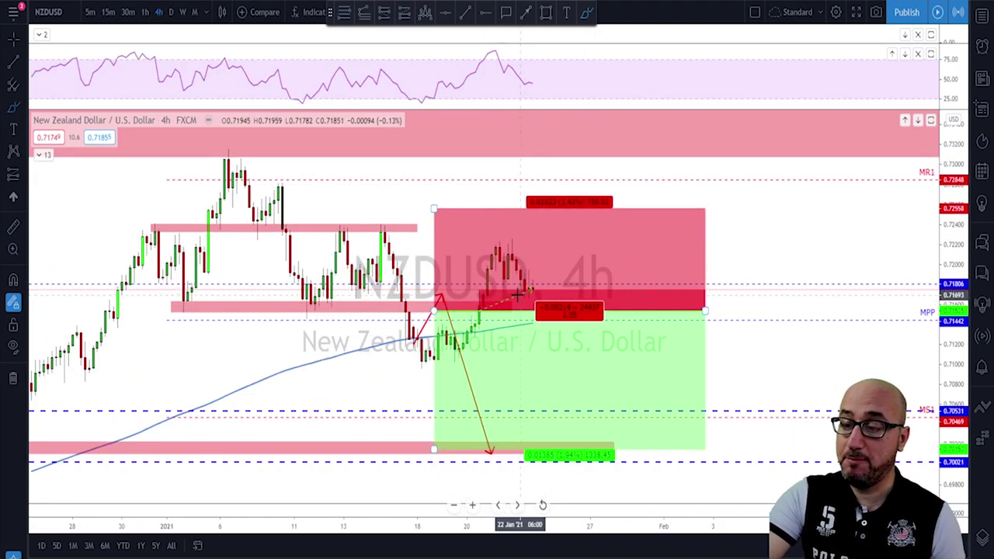
{"action": "scroll", "coordinate": [520, 292], "scroll_direction": "up", "scroll_amount": 1}
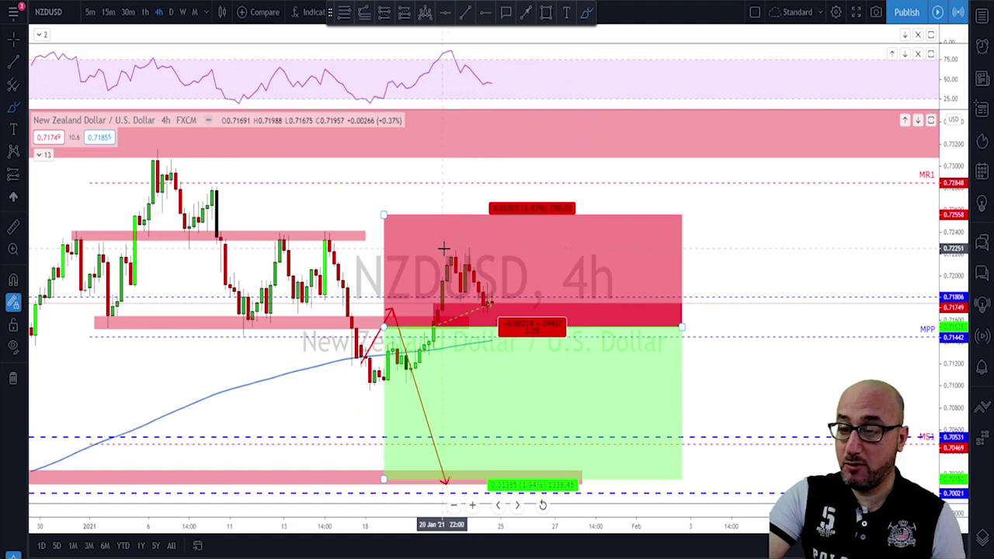
{"action": "left_click_drag", "start_coordinate": [445, 249], "coordinate": [483, 246]}
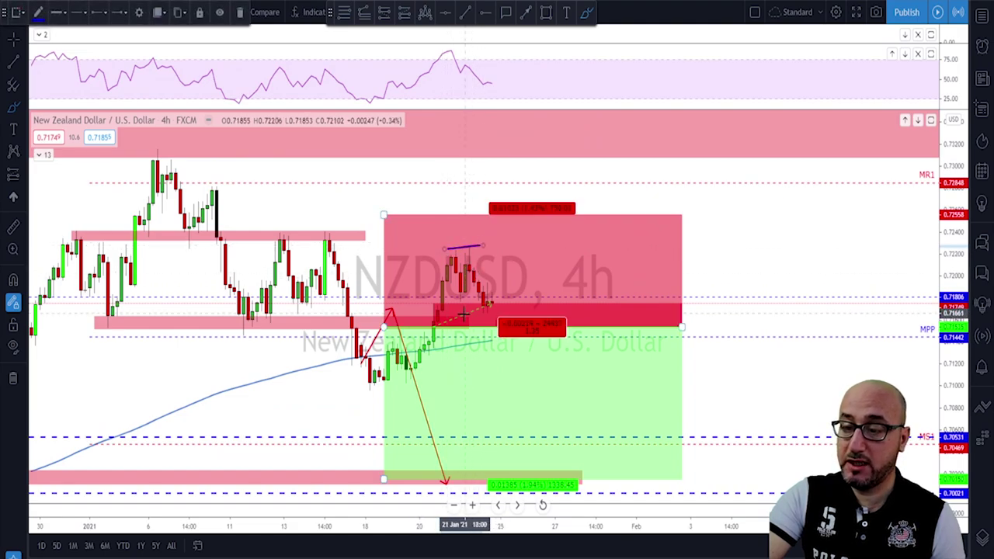
{"action": "left_click_drag", "start_coordinate": [453, 299], "coordinate": [482, 303]}
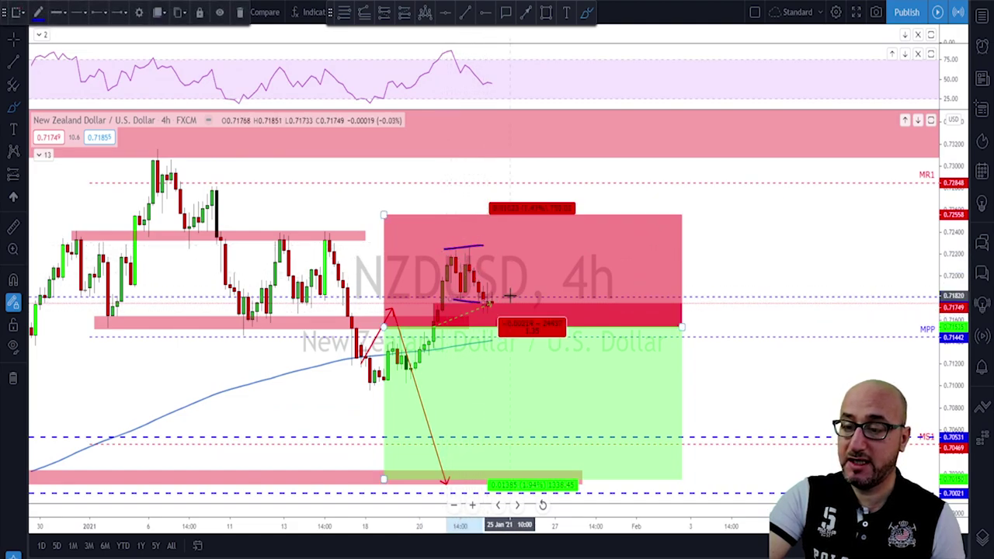
{"action": "key", "text": "ctrl+z"}
{"action": "key", "text": "ctrl+z"}
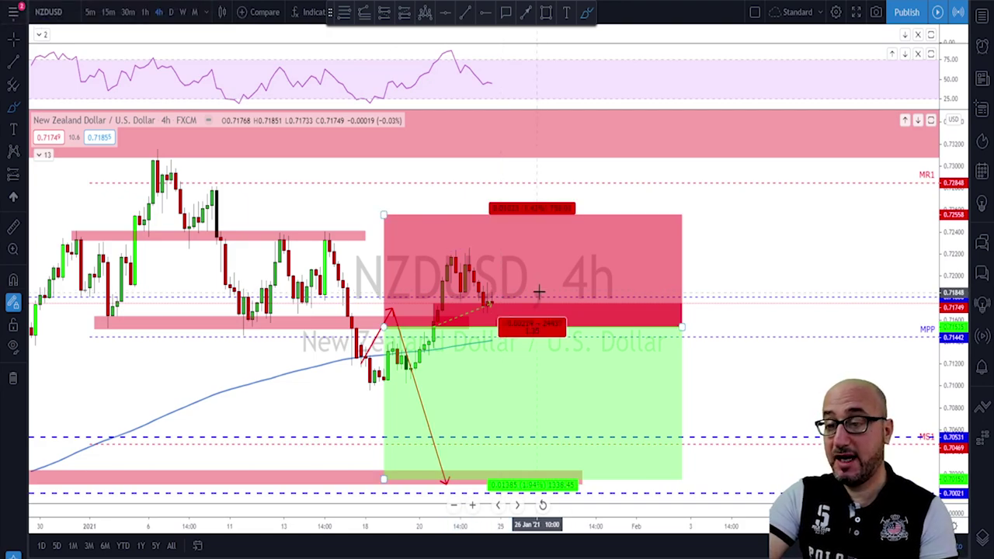
Step: Brush the wider 4-hour swings from the January high with a projected drop below MPP towards the 0.70021 level, and undo the strokes
{"action": "scroll", "coordinate": [559, 292], "scroll_direction": "down", "scroll_amount": 4}
{"action": "mouse_move", "coordinate": [428, 160]}
{"action": "left_mouse_down"}
{"action": "mouse_move", "coordinate": [480, 236]}
{"action": "mouse_move", "coordinate": [546, 193]}
{"action": "mouse_move", "coordinate": [595, 274]}
{"action": "mouse_move", "coordinate": [618, 219]}
{"action": "mouse_move", "coordinate": [644, 247]}
{"action": "mouse_move", "coordinate": [673, 321]}
{"action": "mouse_move", "coordinate": [691, 319]}
{"action": "left_mouse_up"}
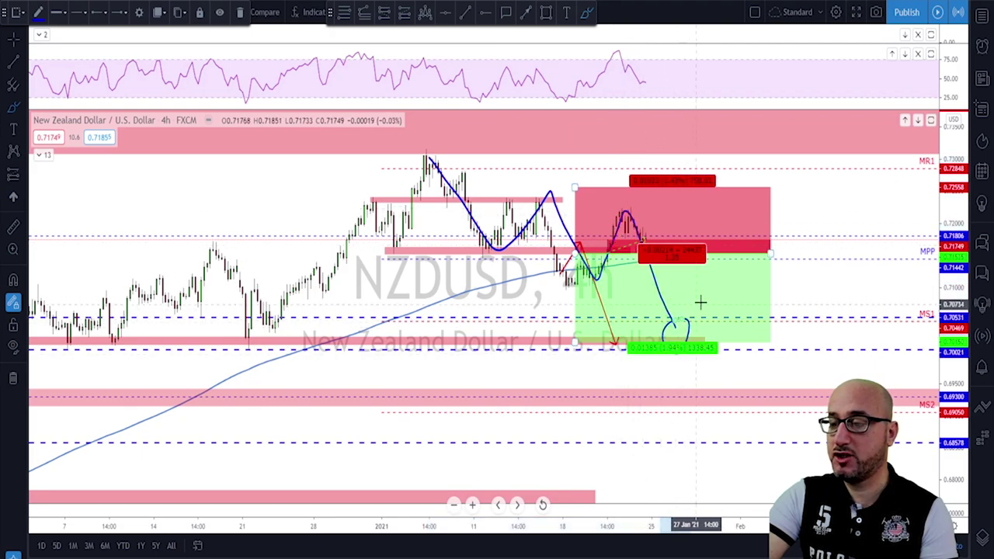
{"action": "key", "text": "ctrl+z"}
{"action": "key", "text": "ctrl+z"}
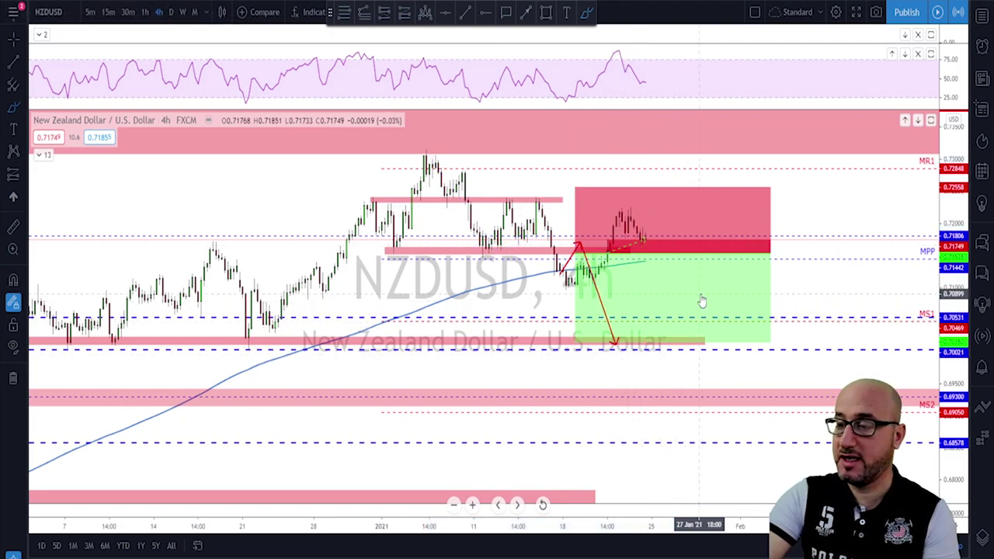
Step: Switch NZDUSD to the 1-hour timeframe and inspect the latest price action around the moving average
{"action": "scroll", "coordinate": [715, 298], "scroll_direction": "up", "scroll_amount": 1}
{"action": "scroll", "coordinate": [710, 300], "scroll_direction": "down", "scroll_amount": 1}
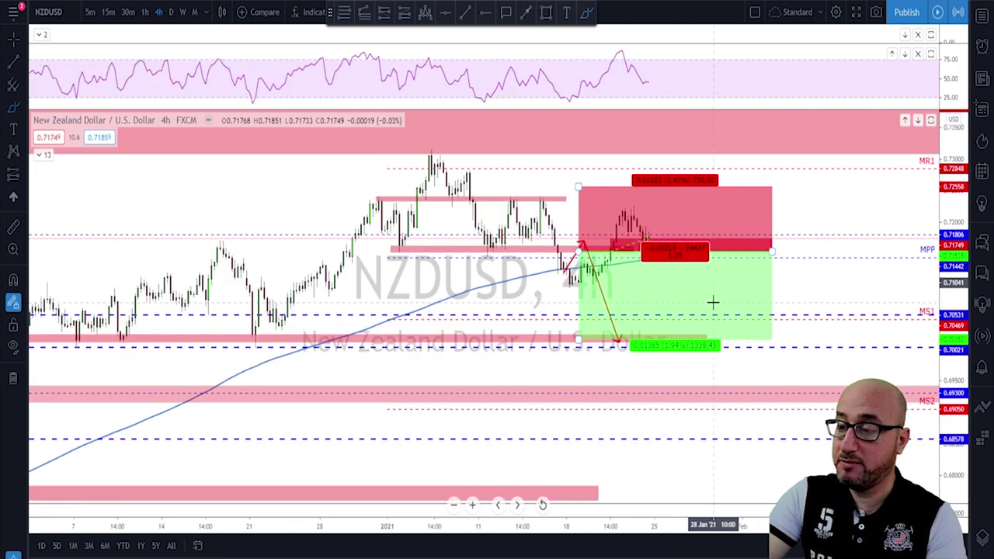
{"action": "scroll", "coordinate": [707, 303], "scroll_direction": "up", "scroll_amount": 1}
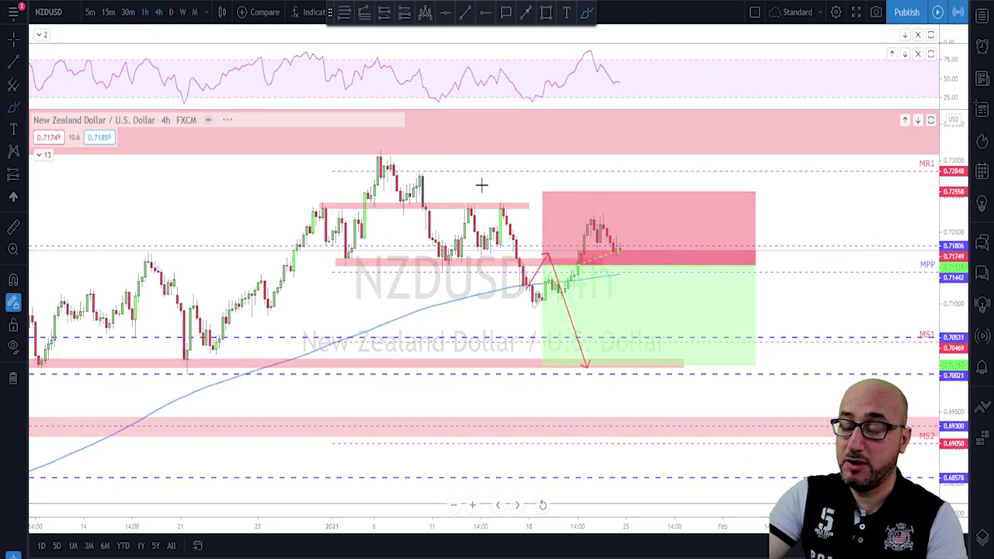
{"action": "scroll", "coordinate": [676, 191], "scroll_direction": "down", "scroll_amount": 1}
{"action": "scroll", "coordinate": [675, 271], "scroll_direction": "up", "scroll_amount": 1}
{"action": "scroll", "coordinate": [684, 270], "scroll_direction": "down", "scroll_amount": 1}
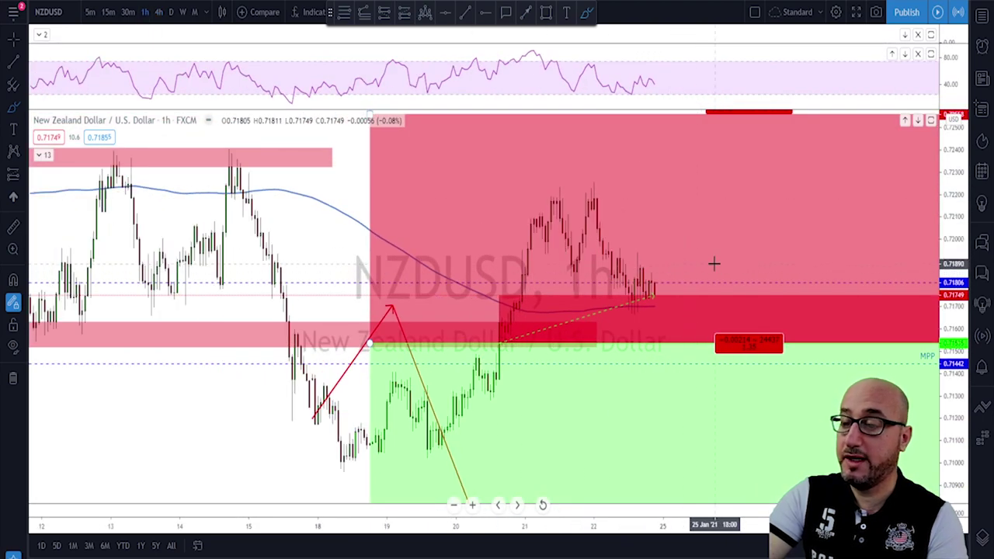
Step: Brush the 1-hour double top, its support near 0.71700 with a circle, and a projected break to about 0.71540, and remove the strokes
{"action": "scroll", "coordinate": [661, 280], "scroll_direction": "up", "scroll_amount": 1}
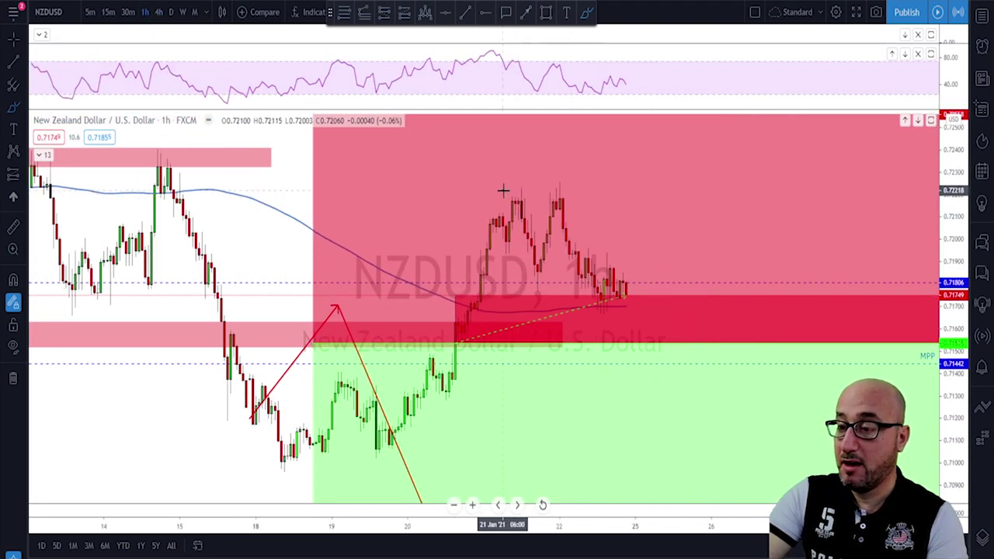
{"action": "left_click_drag", "start_coordinate": [503, 190], "coordinate": [576, 194]}
{"action": "mouse_move", "coordinate": [515, 200]}
{"action": "left_mouse_down"}
{"action": "mouse_move", "coordinate": [544, 286]}
{"action": "mouse_move", "coordinate": [562, 199]}
{"action": "mouse_move", "coordinate": [596, 282]}
{"action": "mouse_move", "coordinate": [628, 291]}
{"action": "mouse_move", "coordinate": [637, 344]}
{"action": "left_mouse_up"}
{"action": "mouse_move", "coordinate": [594, 300]}
{"action": "left_mouse_down"}
{"action": "mouse_move", "coordinate": [628, 299]}
{"action": "mouse_move", "coordinate": [574, 301]}
{"action": "mouse_move", "coordinate": [654, 303]}
{"action": "left_mouse_up"}
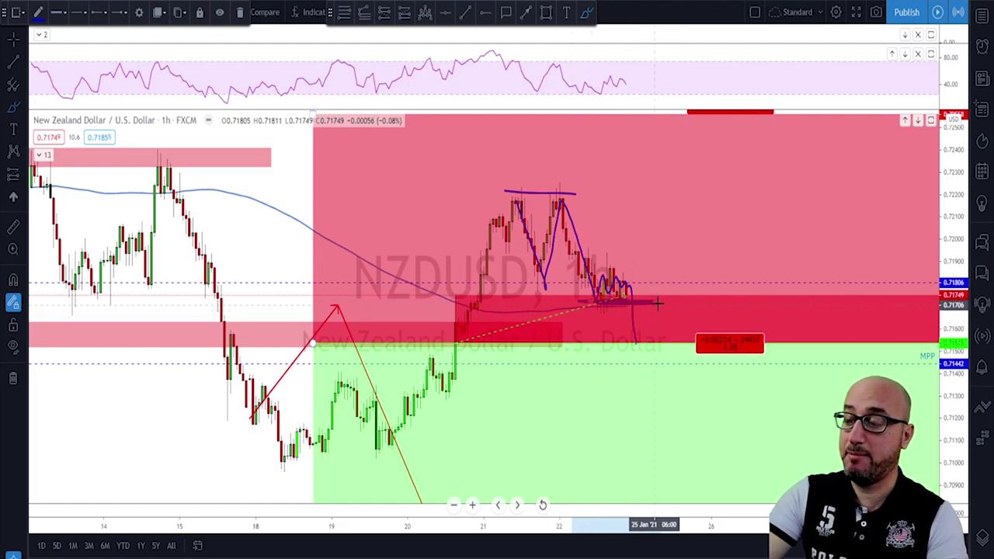
{"action": "left_click_drag", "start_coordinate": [653, 299], "coordinate": [647, 324]}
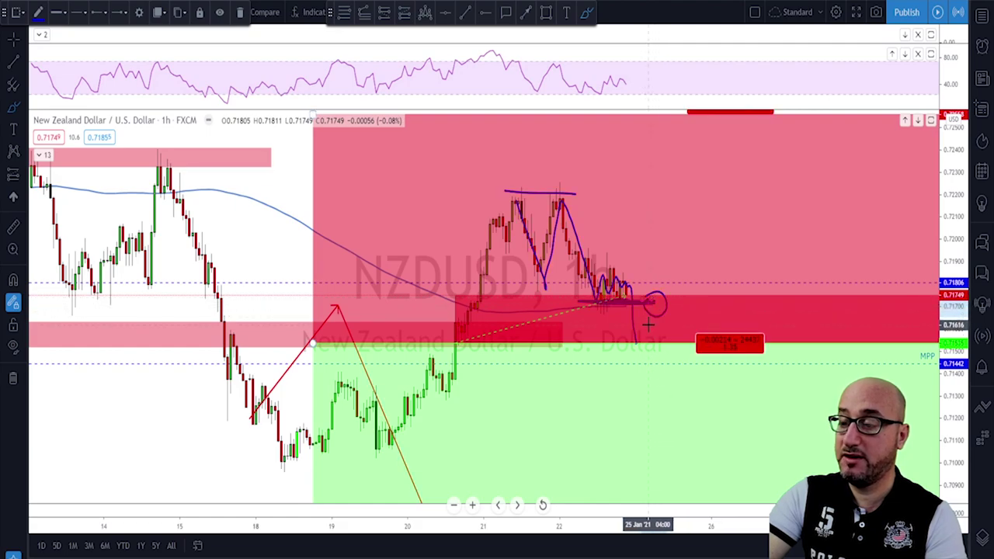
{"action": "scroll", "coordinate": [645, 328], "scroll_direction": "down", "scroll_amount": 3}
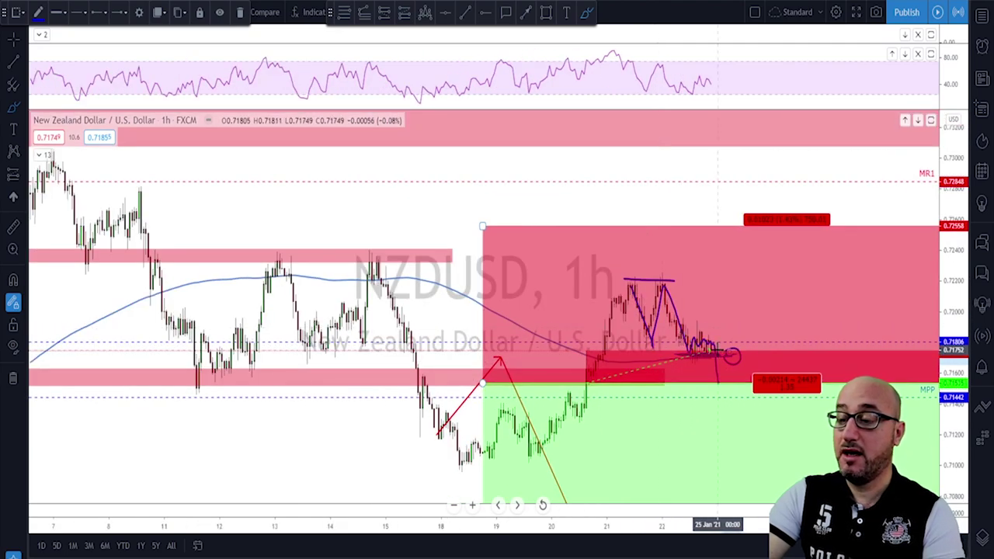
{"action": "left_click_drag", "start_coordinate": [733, 356], "coordinate": [734, 356]}
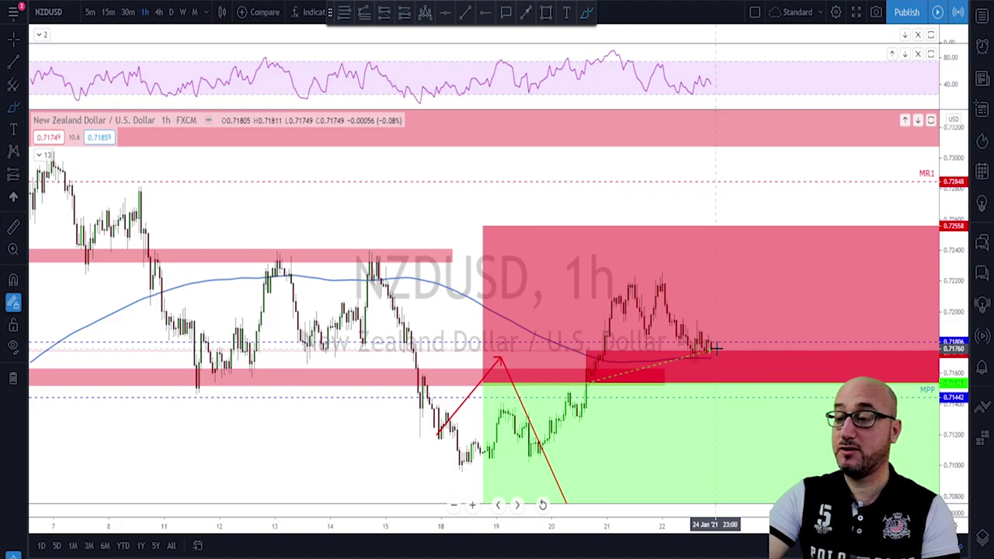
Step: Switch NZDUSD back to the 4-hour timeframe and frame the short position with its recent price action
{"action": "scroll", "coordinate": [677, 256], "scroll_direction": "down", "scroll_amount": 3}
{"action": "left_click", "coordinate": [159, 11]}
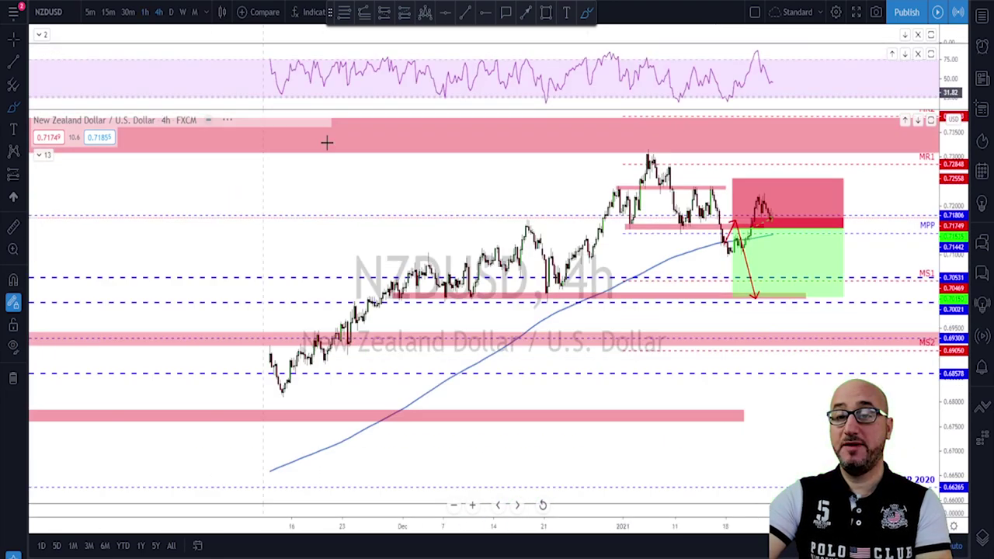
{"action": "scroll", "coordinate": [685, 267], "scroll_direction": "up", "scroll_amount": 5}
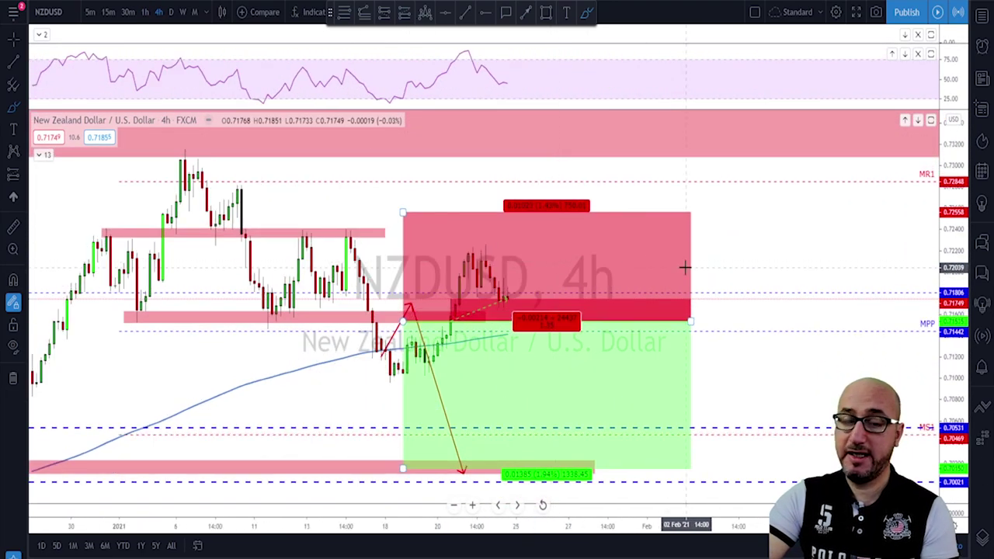